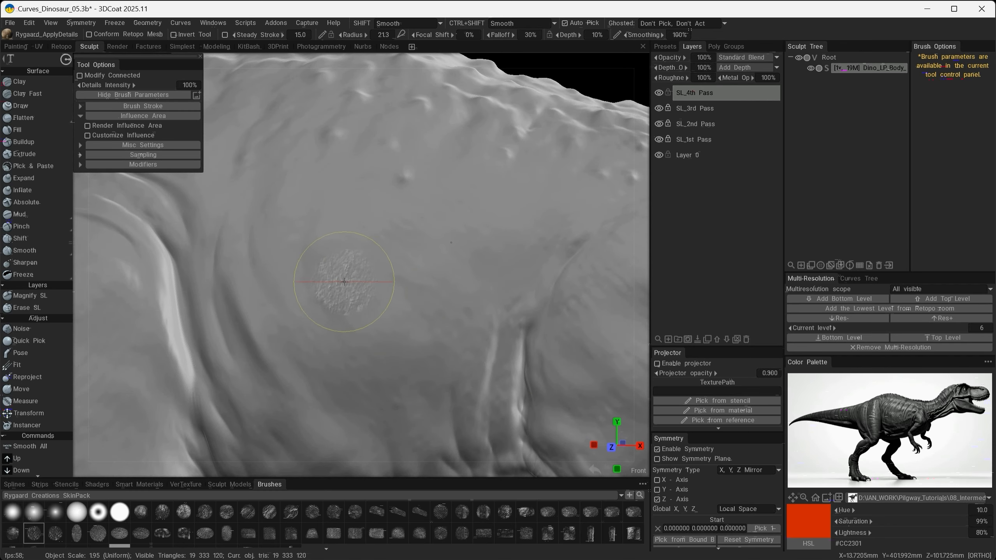
- Set the detail brush depth to 5% and stamp fine skin texture over the dinosaur's flank on the SL_4th Pass layer
{"action": "left_click_drag", "start_coordinate": [572, 35], "coordinate": [563, 36]}
{"action": "left_click_drag", "start_coordinate": [345, 247], "coordinate": [355, 255]}
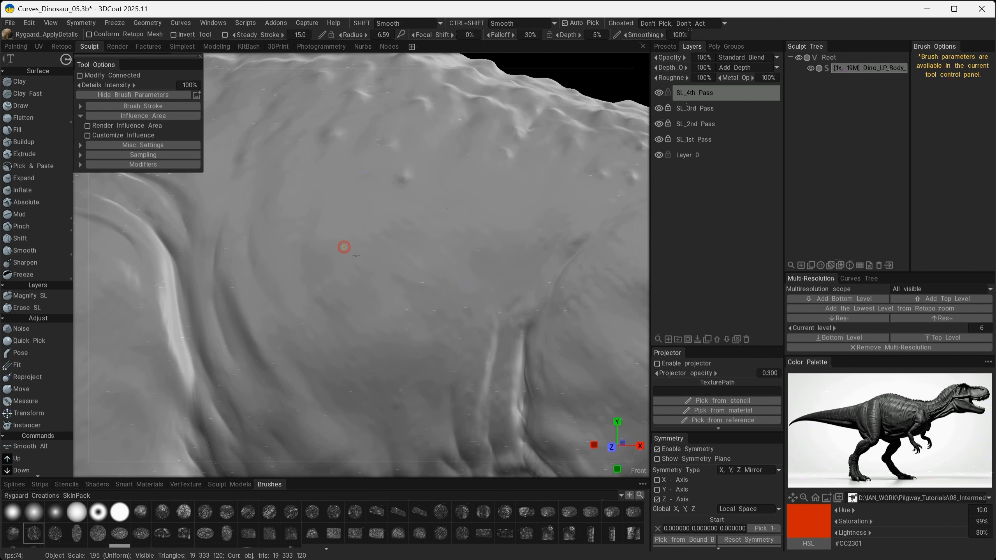
{"action": "left_click_drag", "start_coordinate": [443, 200], "coordinate": [508, 285]}
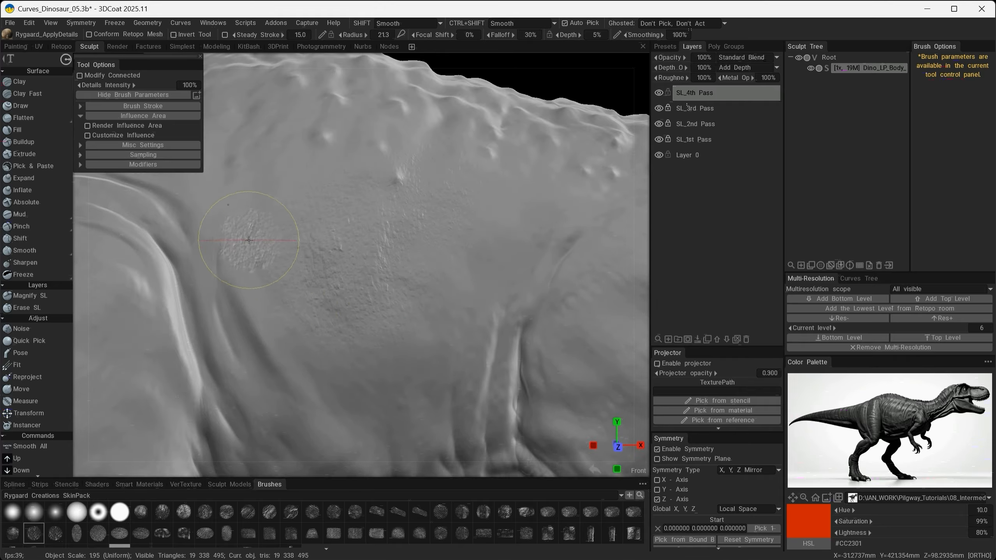
{"action": "left_click_drag", "start_coordinate": [244, 234], "coordinate": [299, 322]}
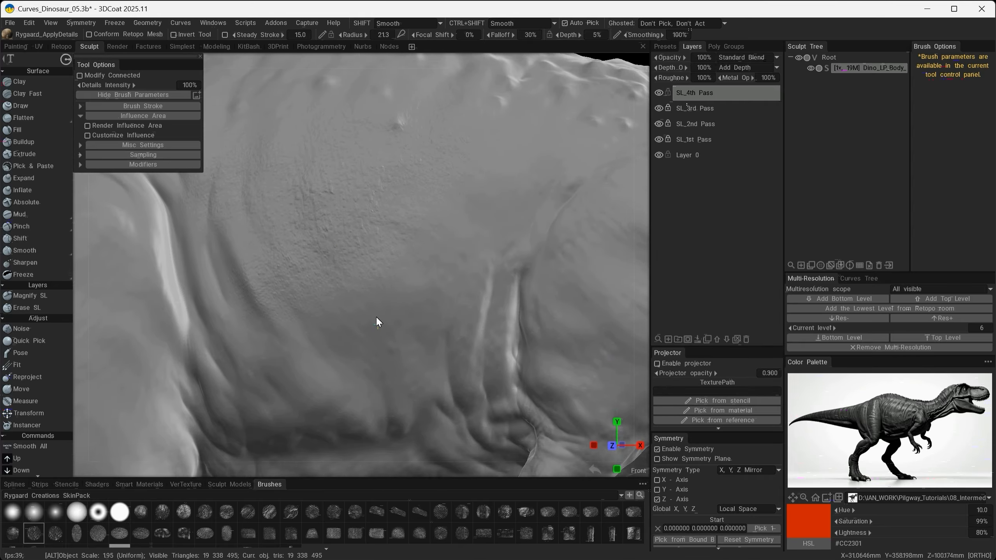
{"action": "mouse_move", "coordinate": [339, 312]}
{"action": "left_mouse_down"}
{"action": "mouse_move", "coordinate": [380, 345]}
{"action": "mouse_move", "coordinate": [379, 382]}
{"action": "mouse_move", "coordinate": [352, 367]}
{"action": "left_mouse_up"}
{"action": "middle_click_drag", "start_coordinate": [428, 322], "coordinate": [381, 429], "text": "alt"}
{"action": "left_click_drag", "start_coordinate": [393, 353], "coordinate": [392, 371], "text": "alt"}
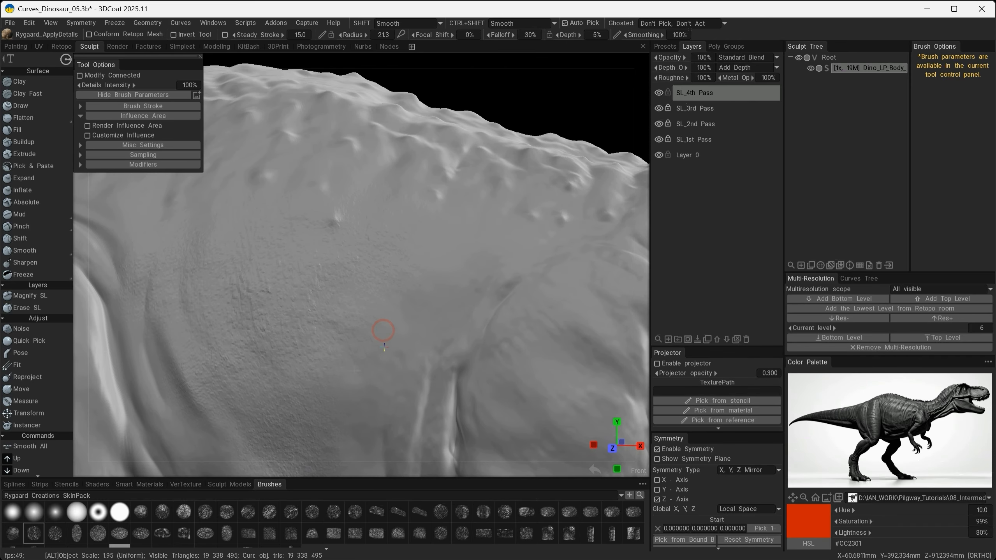
{"action": "mouse_move", "coordinate": [337, 396]}
{"action": "left_mouse_down"}
{"action": "mouse_move", "coordinate": [347, 419]}
{"action": "mouse_move", "coordinate": [374, 379]}
{"action": "left_mouse_up"}
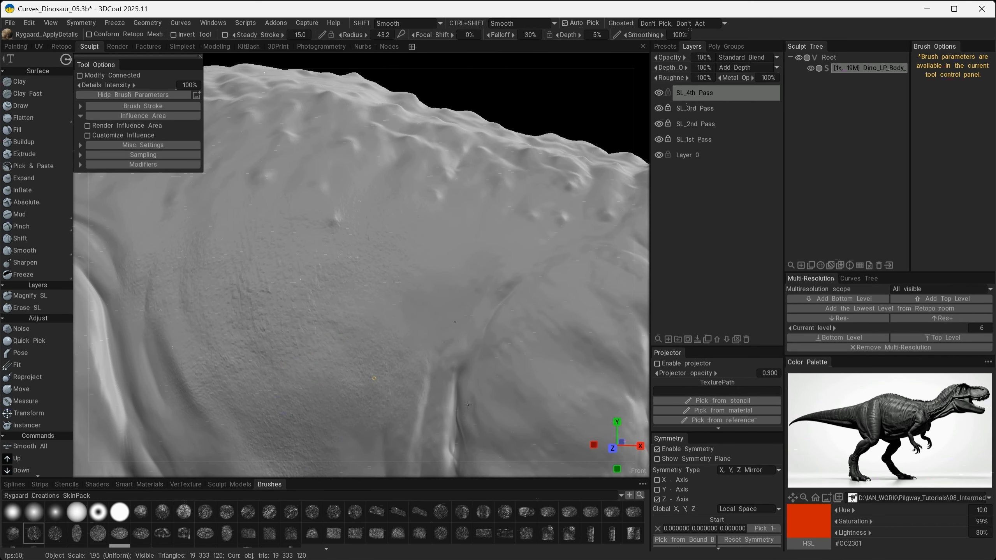
- Stamp the same fine skin texture over the shoulder muscle above the front limb
{"action": "mouse_move", "coordinate": [467, 404]}
{"action": "middle_mouse_down", "text": "alt"}
{"action": "mouse_move", "coordinate": [460, 300]}
{"action": "mouse_move", "coordinate": [413, 303]}
{"action": "mouse_move", "coordinate": [291, 275]}
{"action": "middle_mouse_up", "text": "alt"}
{"action": "mouse_move", "coordinate": [392, 307]}
{"action": "left_mouse_down"}
{"action": "mouse_move", "coordinate": [374, 386]}
{"action": "mouse_move", "coordinate": [379, 320]}
{"action": "left_mouse_up"}
{"action": "mouse_move", "coordinate": [377, 352]}
{"action": "left_mouse_down"}
{"action": "mouse_move", "coordinate": [447, 363]}
{"action": "mouse_move", "coordinate": [431, 270]}
{"action": "mouse_move", "coordinate": [392, 277]}
{"action": "left_mouse_up"}
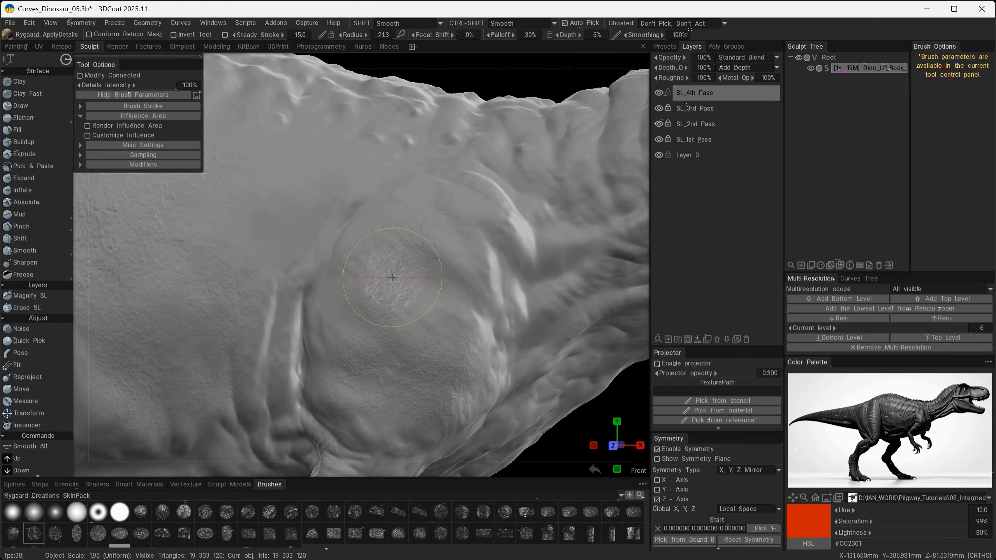
- Cover the outer side of the thigh with the fine skin texture stamps
{"action": "mouse_move", "coordinate": [365, 282]}
{"action": "middle_mouse_down", "text": "alt"}
{"action": "mouse_move", "coordinate": [427, 302]}
{"action": "mouse_move", "coordinate": [588, 275]}
{"action": "middle_mouse_up", "text": "alt"}
{"action": "left_click_drag", "start_coordinate": [210, 277], "coordinate": [225, 296], "text": "alt"}
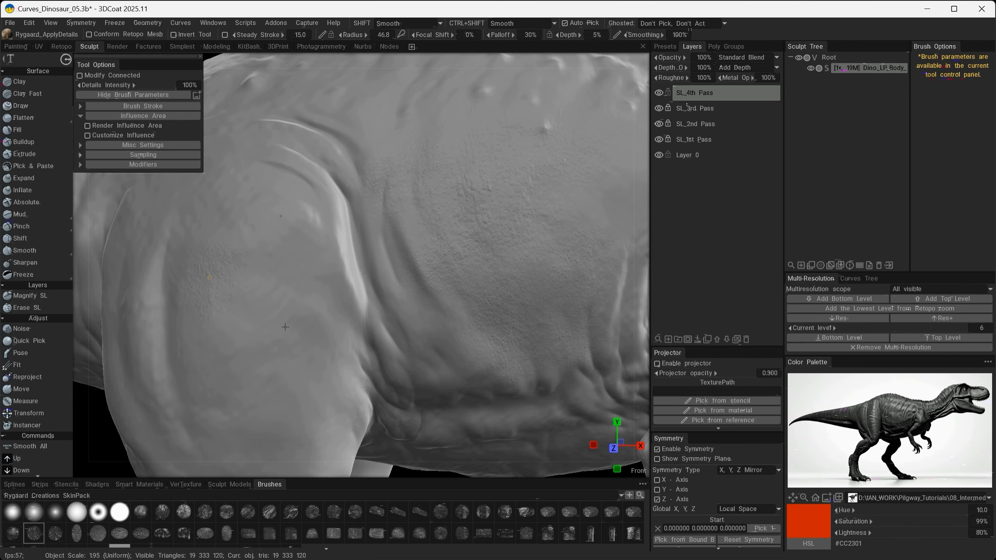
{"action": "left_click_drag", "start_coordinate": [384, 334], "coordinate": [409, 298]}
{"action": "right_click_drag", "start_coordinate": [397, 295], "coordinate": [270, 328]}
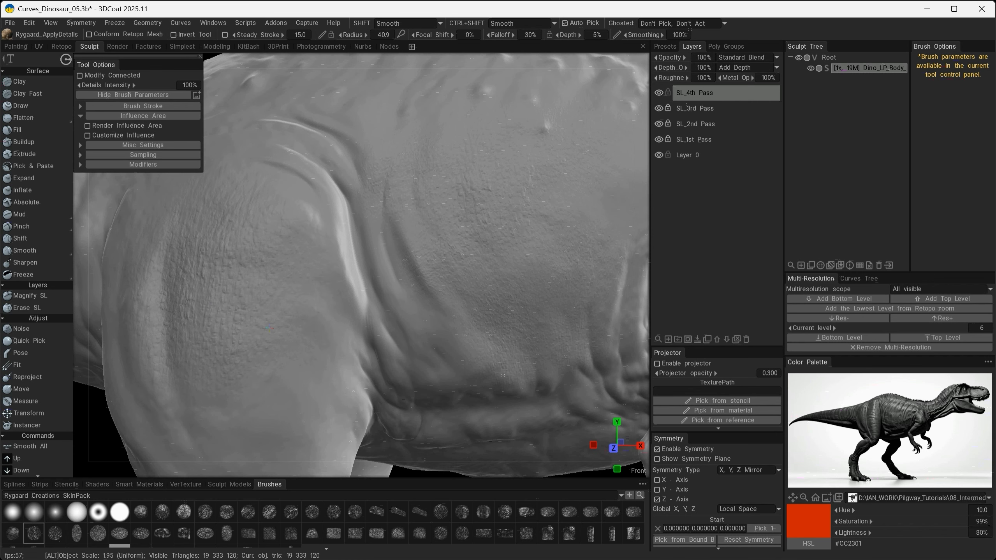
{"action": "mouse_move", "coordinate": [271, 309]}
{"action": "left_mouse_down", "text": "alt"}
{"action": "mouse_move", "coordinate": [341, 304]}
{"action": "mouse_move", "coordinate": [266, 317]}
{"action": "left_mouse_up", "text": "alt"}
{"action": "middle_click_drag", "start_coordinate": [261, 321], "coordinate": [364, 256], "text": "alt"}
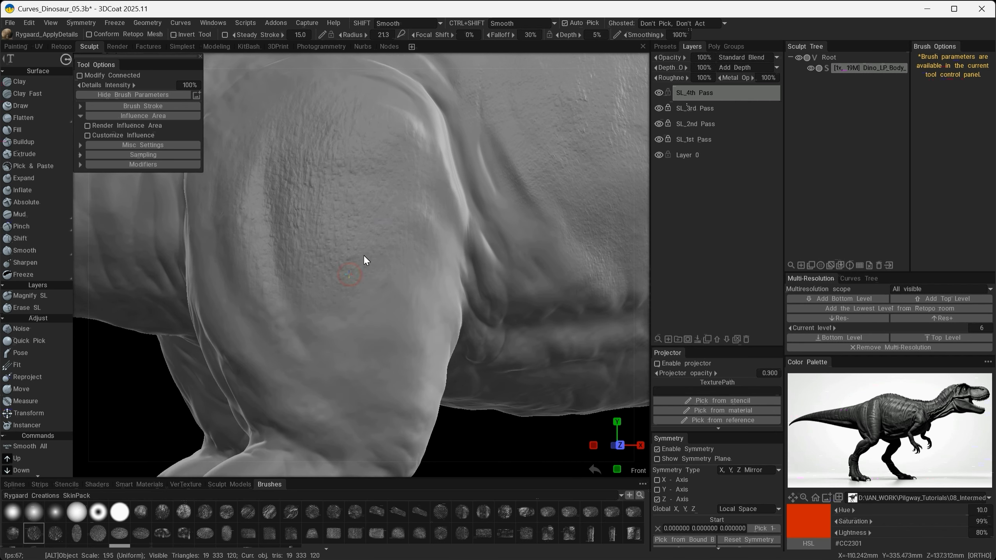
{"action": "left_click_drag", "start_coordinate": [338, 275], "coordinate": [414, 248], "text": "alt"}
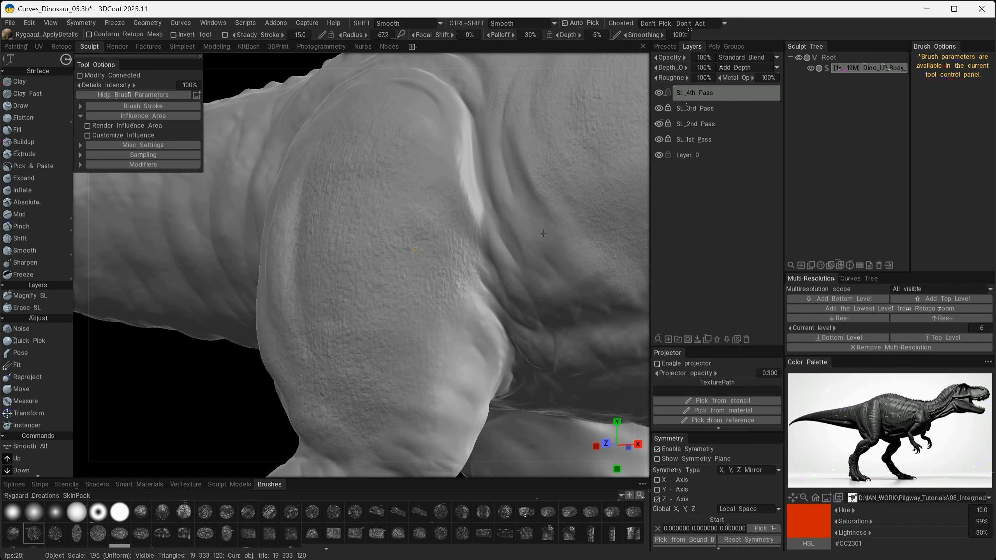
- Continue the fine skin texture around the rear and lower part of the thigh
{"action": "left_click_drag", "start_coordinate": [439, 290], "coordinate": [248, 295], "text": "alt"}
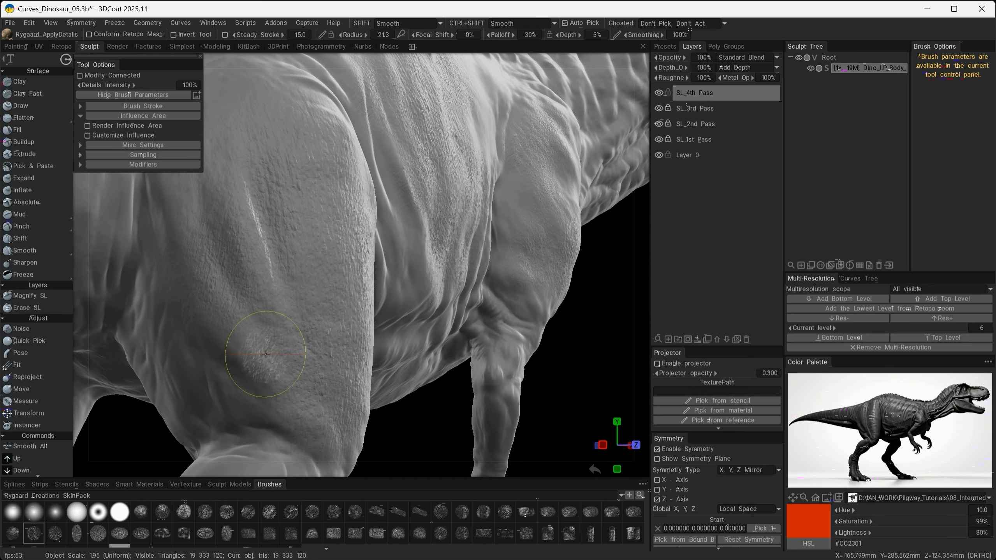
{"action": "right_click_drag", "start_coordinate": [266, 354], "coordinate": [259, 362]}
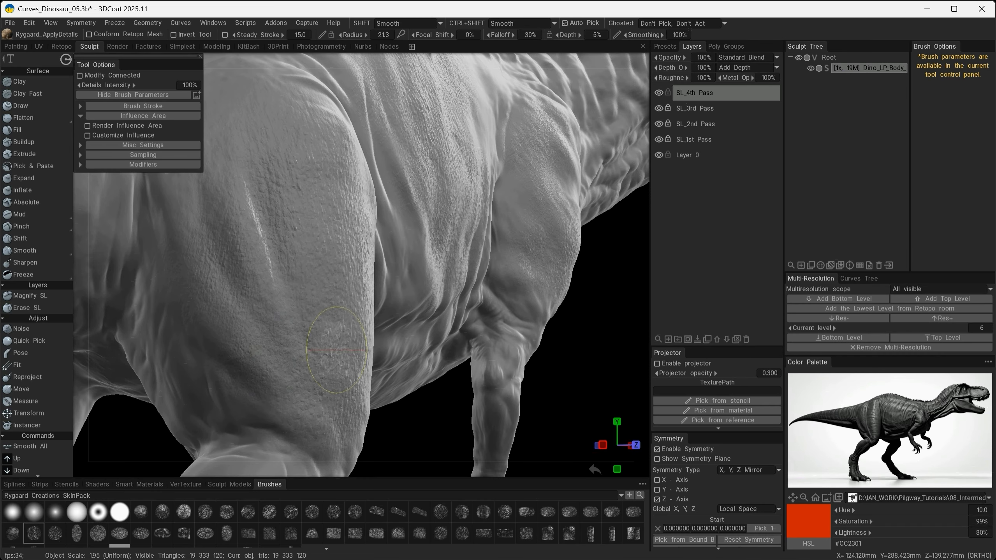
{"action": "mouse_move", "coordinate": [332, 310]}
{"action": "middle_mouse_down", "text": "alt"}
{"action": "mouse_move", "coordinate": [404, 383]}
{"action": "mouse_move", "coordinate": [419, 439]}
{"action": "middle_mouse_up", "text": "alt"}
{"action": "mouse_move", "coordinate": [269, 281]}
{"action": "left_mouse_down"}
{"action": "mouse_move", "coordinate": [328, 305]}
{"action": "mouse_move", "coordinate": [272, 324]}
{"action": "mouse_move", "coordinate": [279, 344]}
{"action": "mouse_move", "coordinate": [297, 324]}
{"action": "mouse_move", "coordinate": [285, 237]}
{"action": "left_mouse_up"}
{"action": "left_click_drag", "start_coordinate": [397, 322], "coordinate": [305, 322], "text": "alt"}
{"action": "right_click_drag", "start_coordinate": [353, 324], "coordinate": [317, 337], "text": "alt"}
{"action": "middle_click_drag", "start_coordinate": [318, 345], "coordinate": [303, 312], "text": "alt"}
{"action": "middle_click_drag", "start_coordinate": [354, 272], "coordinate": [233, 237], "text": "alt"}
- Choose the skin_rhino_010 wrinkle alpha and stamp creases along the skin folds in front of the thigh
{"action": "middle_click_drag", "start_coordinate": [360, 80], "coordinate": [362, 178], "text": "alt"}
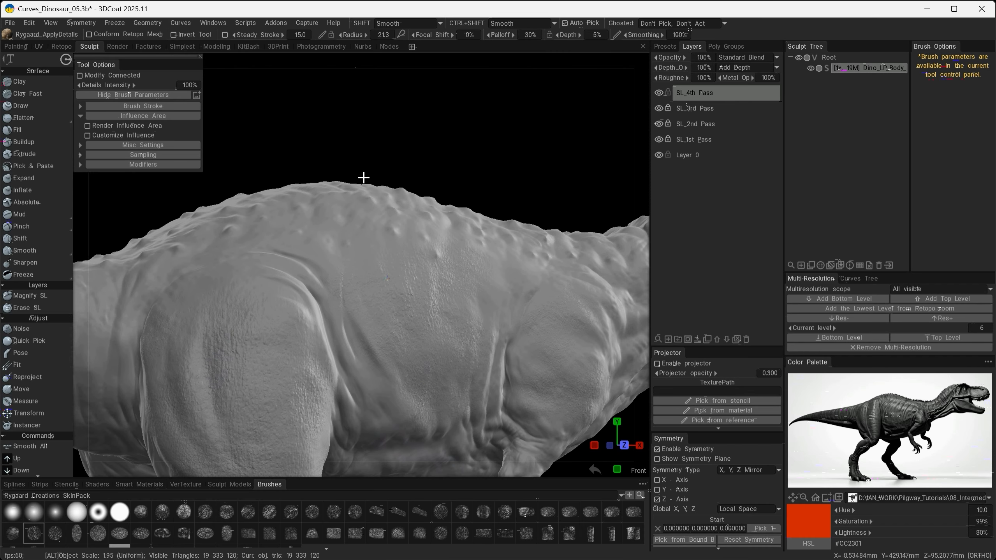
{"action": "left_click_drag", "start_coordinate": [362, 178], "coordinate": [337, 196], "text": "alt"}
{"action": "right_click_drag", "start_coordinate": [486, 183], "coordinate": [536, 183], "text": "alt"}
{"action": "middle_click_drag", "start_coordinate": [376, 345], "coordinate": [449, 309], "text": "alt"}
{"action": "left_click_drag", "start_coordinate": [398, 328], "coordinate": [424, 410]}
{"action": "left_click_drag", "start_coordinate": [423, 410], "coordinate": [443, 460]}
{"action": "left_click", "coordinate": [422, 512]}
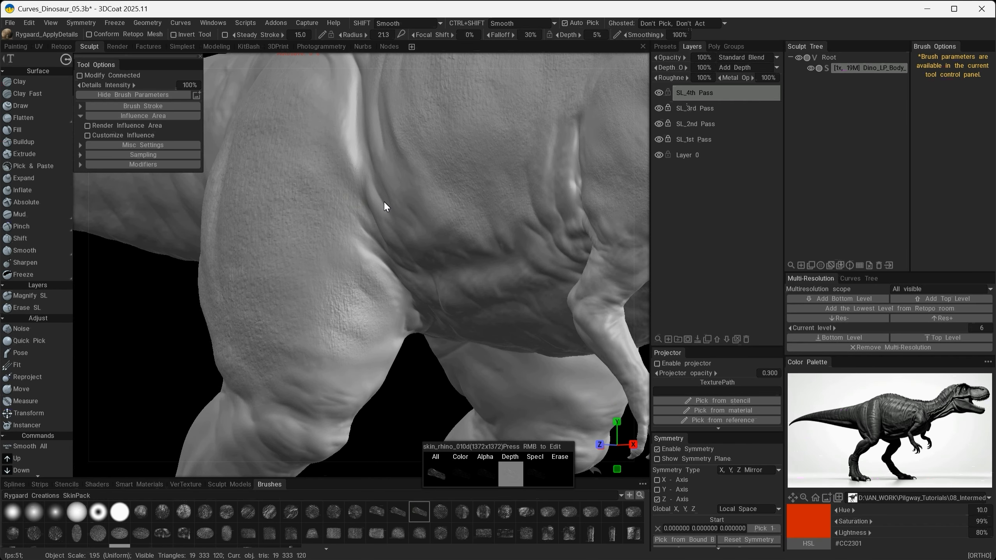
{"action": "left_click_drag", "start_coordinate": [387, 228], "coordinate": [429, 240], "text": "alt"}
{"action": "middle_click_drag", "start_coordinate": [428, 241], "coordinate": [436, 279], "text": "alt"}
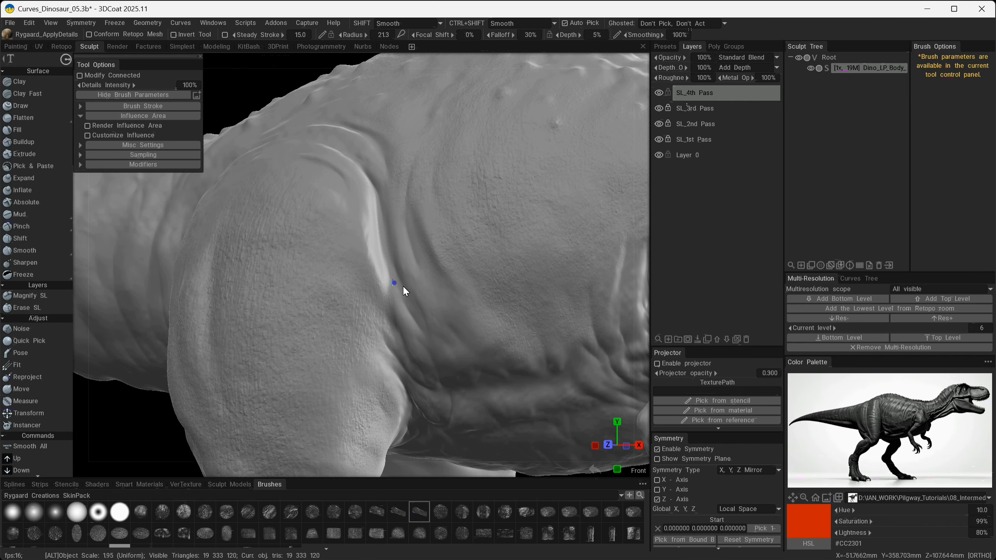
{"action": "right_click_drag", "start_coordinate": [402, 285], "coordinate": [390, 257], "text": "alt"}
{"action": "mouse_move", "coordinate": [376, 277]}
{"action": "left_mouse_down"}
{"action": "mouse_move", "coordinate": [386, 270]}
{"action": "mouse_move", "coordinate": [376, 236]}
{"action": "mouse_move", "coordinate": [341, 219]}
{"action": "left_mouse_up"}
{"action": "mouse_move", "coordinate": [434, 307]}
{"action": "left_mouse_down", "text": "alt"}
{"action": "mouse_move", "coordinate": [489, 304]}
{"action": "mouse_move", "coordinate": [468, 299]}
{"action": "left_mouse_up", "text": "alt"}
{"action": "middle_click_drag", "start_coordinate": [398, 203], "coordinate": [528, 314], "text": "alt"}
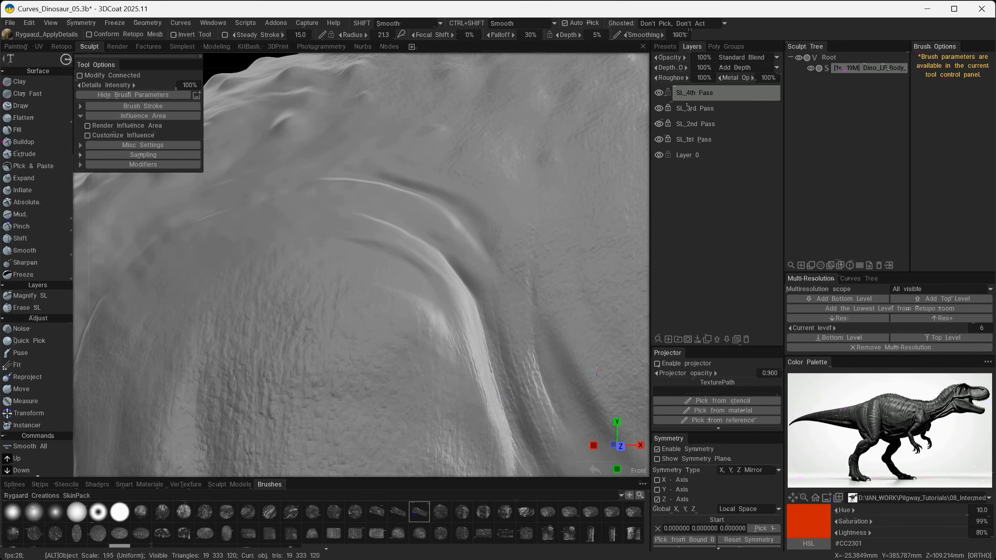
- Stamp wrinkle creases across the curved folds at the upper front of the thigh
{"action": "left_click_drag", "start_coordinate": [527, 297], "coordinate": [491, 297], "text": "alt"}
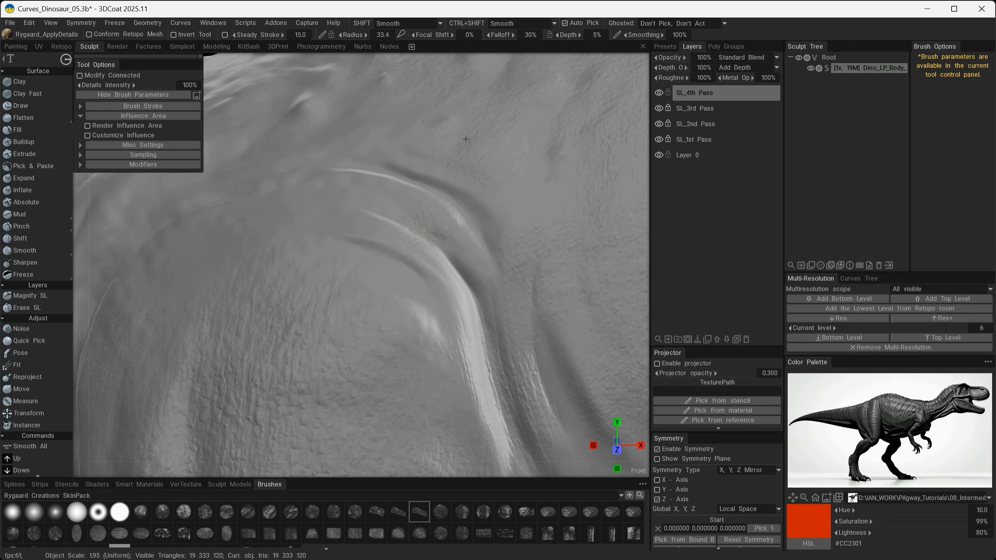
{"action": "left_click_drag", "start_coordinate": [416, 228], "coordinate": [437, 255]}
{"action": "mouse_move", "coordinate": [395, 208]}
{"action": "left_mouse_down"}
{"action": "mouse_move", "coordinate": [455, 251]}
{"action": "mouse_move", "coordinate": [453, 282]}
{"action": "mouse_move", "coordinate": [403, 216]}
{"action": "left_mouse_up"}
{"action": "mouse_move", "coordinate": [373, 298]}
{"action": "left_mouse_down", "text": "alt"}
{"action": "mouse_move", "coordinate": [266, 290]}
{"action": "mouse_move", "coordinate": [390, 360]}
{"action": "mouse_move", "coordinate": [485, 365]}
{"action": "left_mouse_up", "text": "alt"}
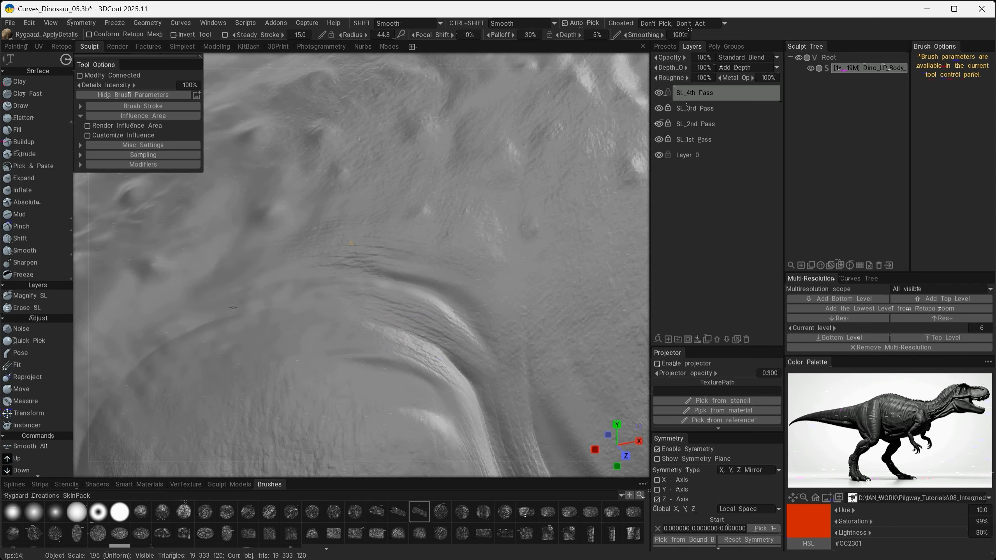
{"action": "right_click_drag", "start_coordinate": [351, 243], "coordinate": [326, 210], "text": "alt"}
{"action": "left_click_drag", "start_coordinate": [317, 302], "coordinate": [434, 275], "text": "alt"}
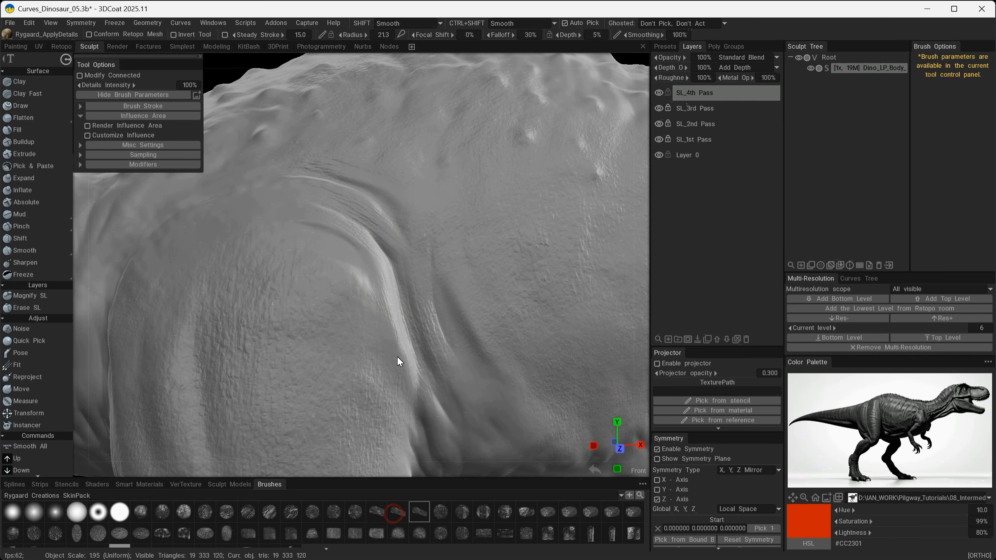
- Using the wrinkle alpha just before the current one, stamp creases over the arch above the thigh toward the hip
{"action": "right_click_drag", "start_coordinate": [399, 208], "coordinate": [461, 285], "text": "alt"}
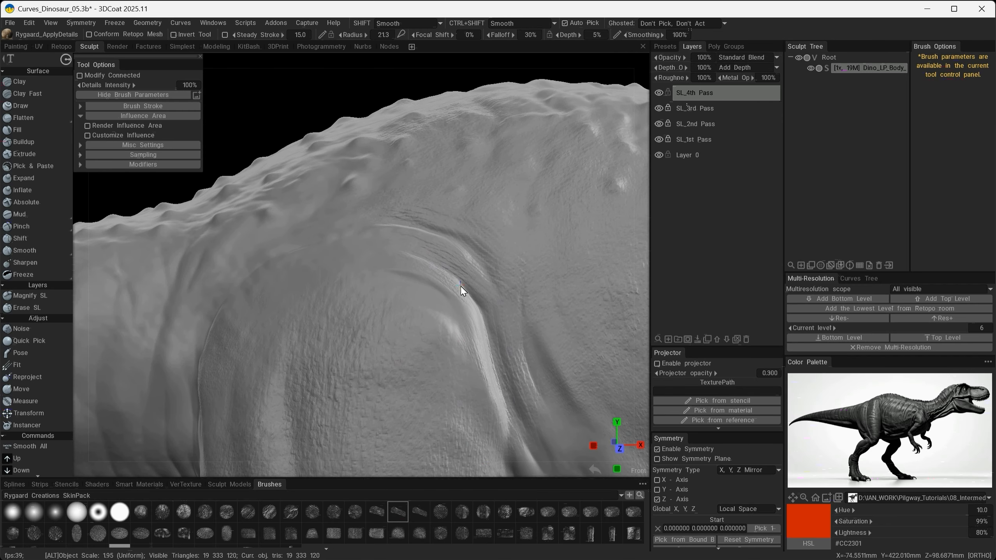
{"action": "middle_click_drag", "start_coordinate": [461, 285], "coordinate": [398, 301], "text": "alt"}
{"action": "right_click_drag", "start_coordinate": [397, 301], "coordinate": [447, 328], "text": "alt"}
{"action": "left_click_drag", "start_coordinate": [448, 328], "coordinate": [468, 330], "text": "alt"}
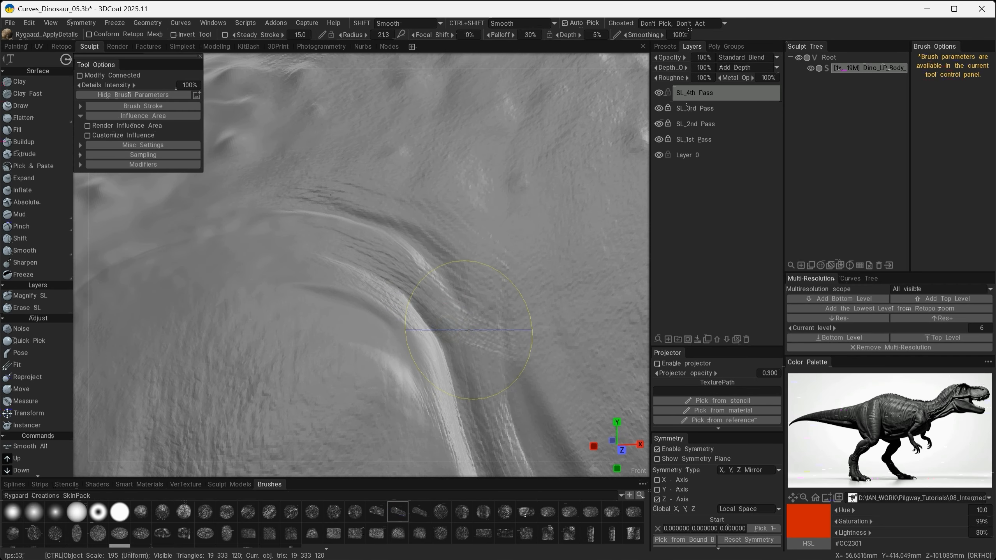
{"action": "key", "text": "ctrl+z"}
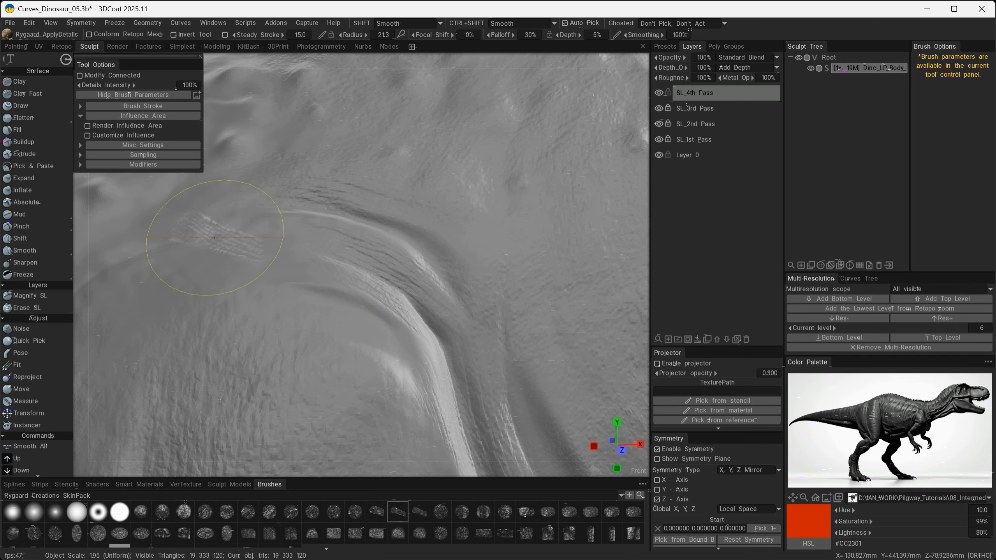
{"action": "right_click_drag", "start_coordinate": [215, 237], "coordinate": [277, 234]}
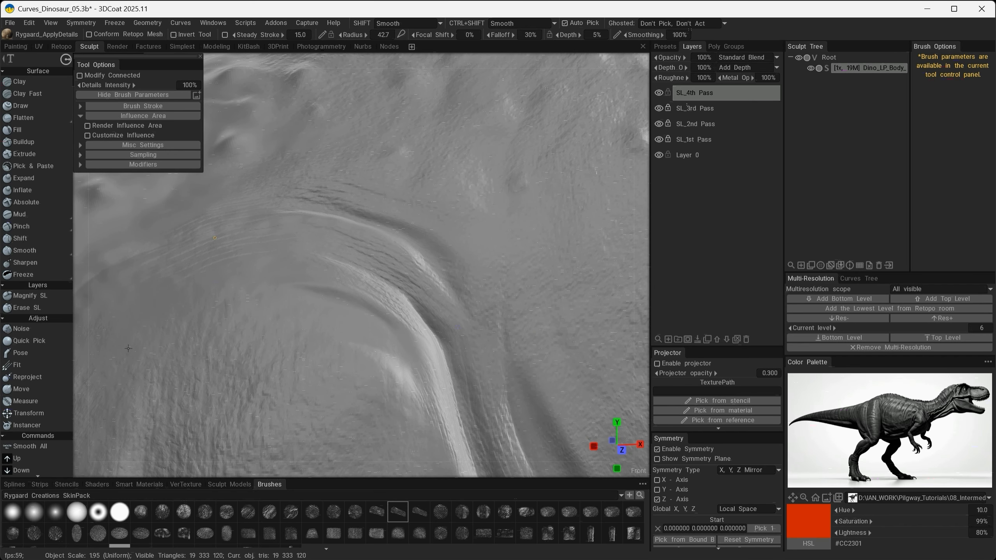
{"action": "mouse_move", "coordinate": [128, 348]}
{"action": "left_mouse_down", "text": "alt"}
{"action": "mouse_move", "coordinate": [288, 333]}
{"action": "mouse_move", "coordinate": [303, 313]}
{"action": "left_mouse_up", "text": "alt"}
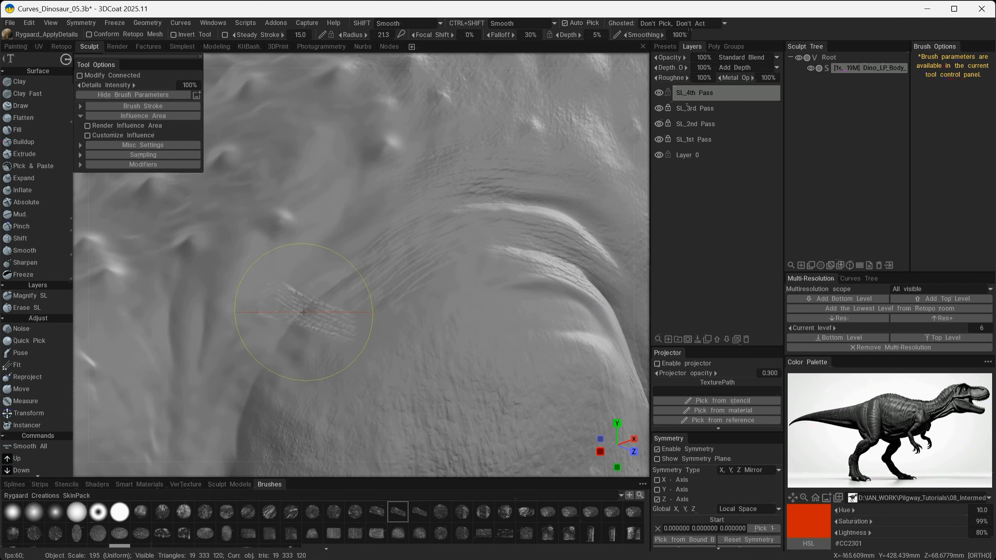
{"action": "right_click_drag", "start_coordinate": [302, 309], "coordinate": [406, 304]}
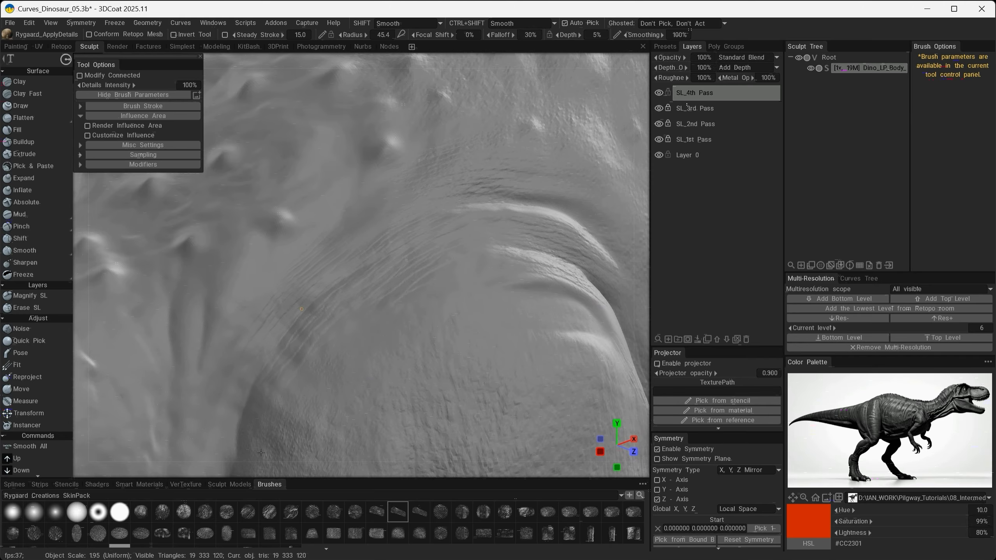
{"action": "left_click_drag", "start_coordinate": [265, 446], "coordinate": [264, 447]}
- Stamp lengthwise creases down the long folds between the thigh and the belly
{"action": "middle_click_drag", "start_coordinate": [406, 305], "coordinate": [497, 194], "text": "alt"}
{"action": "left_click_drag", "start_coordinate": [276, 250], "coordinate": [363, 219]}
{"action": "middle_click_drag", "start_coordinate": [397, 310], "coordinate": [456, 198], "text": "alt"}
{"action": "left_click_drag", "start_coordinate": [305, 240], "coordinate": [324, 372]}
{"action": "left_click_drag", "start_coordinate": [373, 395], "coordinate": [340, 351], "text": "alt"}
{"action": "middle_click_drag", "start_coordinate": [341, 374], "coordinate": [387, 222], "text": "alt"}
{"action": "left_click_drag", "start_coordinate": [388, 222], "coordinate": [333, 243], "text": "alt"}
{"action": "left_click_drag", "start_coordinate": [326, 254], "coordinate": [302, 358]}
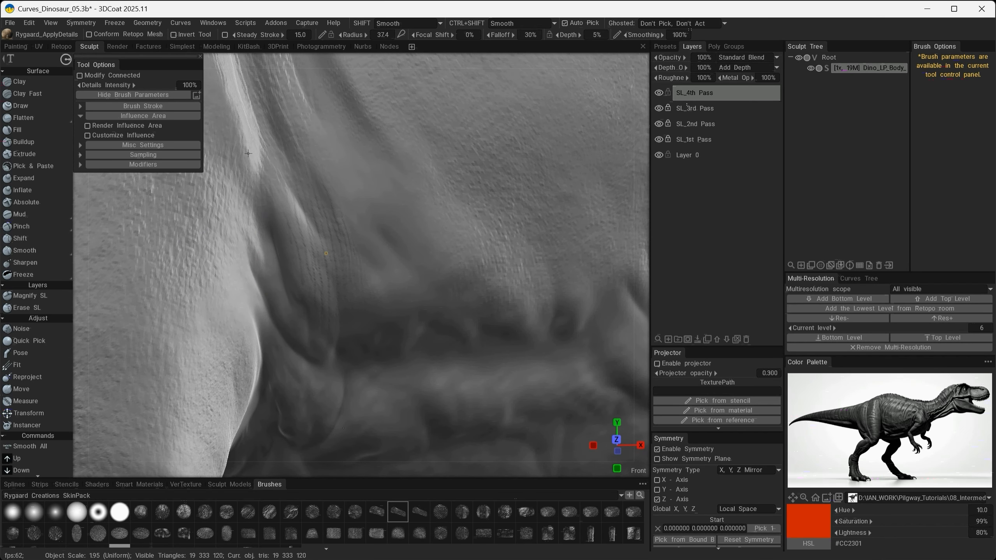
- Choose the denser wrinkle alpha and stamp it over the lower folds where the thigh meets the belly
{"action": "left_click", "coordinate": [376, 511]}
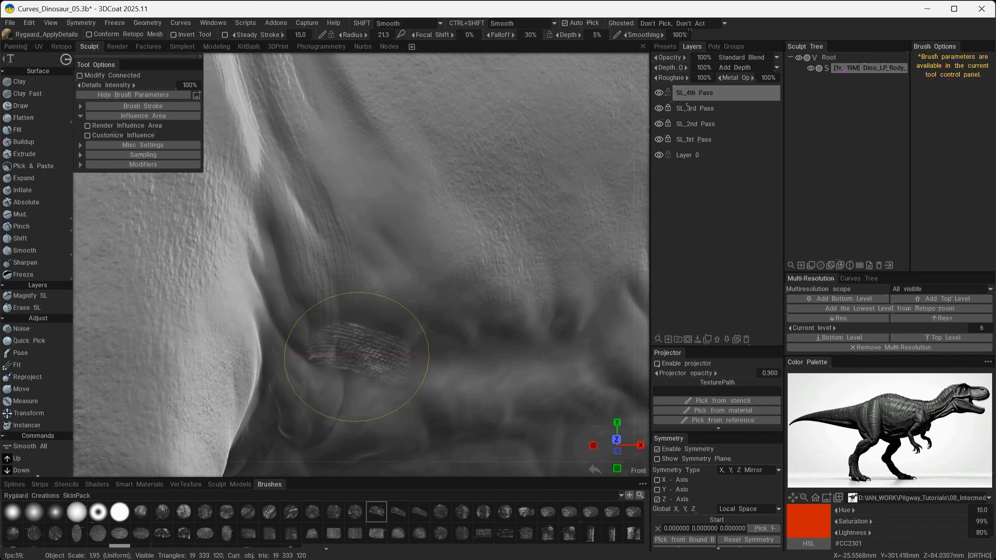
{"action": "left_click_drag", "start_coordinate": [356, 201], "coordinate": [388, 279]}
{"action": "left_click_drag", "start_coordinate": [439, 353], "coordinate": [447, 345]}
{"action": "left_click_drag", "start_coordinate": [478, 269], "coordinate": [443, 244], "text": "alt"}
{"action": "left_click_drag", "start_coordinate": [382, 300], "coordinate": [445, 337]}
{"action": "right_click_drag", "start_coordinate": [415, 362], "coordinate": [428, 349], "text": "alt"}
{"action": "left_click_drag", "start_coordinate": [427, 349], "coordinate": [420, 380], "text": "alt"}
{"action": "right_click_drag", "start_coordinate": [419, 381], "coordinate": [416, 353], "text": "alt"}
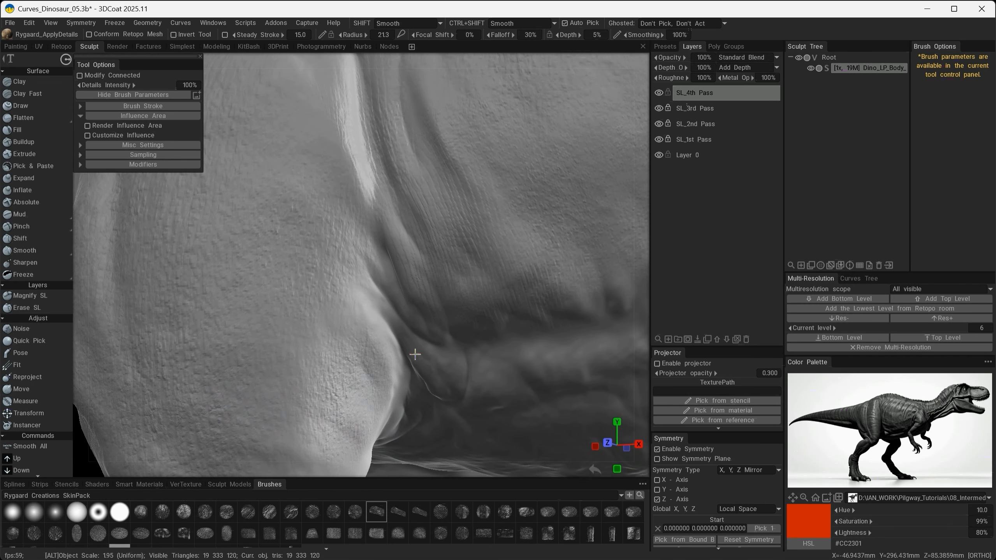
{"action": "left_click_drag", "start_coordinate": [415, 353], "coordinate": [396, 349], "text": "alt"}
- Stamp the dense wrinkle texture along the remaining body creases and the folds in front of the shoulder
{"action": "left_click_drag", "start_coordinate": [376, 268], "coordinate": [466, 289]}
{"action": "left_click_drag", "start_coordinate": [348, 193], "coordinate": [290, 94]}
{"action": "left_click_drag", "start_coordinate": [343, 367], "coordinate": [283, 259]}
{"action": "left_click_drag", "start_coordinate": [227, 290], "coordinate": [255, 324], "text": "alt"}
{"action": "left_click_drag", "start_coordinate": [396, 265], "coordinate": [447, 349]}
{"action": "mouse_move", "coordinate": [446, 171]}
{"action": "left_mouse_down"}
{"action": "mouse_move", "coordinate": [469, 272]}
{"action": "mouse_move", "coordinate": [506, 293]}
{"action": "left_mouse_up"}
- Try the dense wrinkle alpha on the base of the neck beside the shoulder, and undo it
{"action": "mouse_move", "coordinate": [434, 284]}
{"action": "middle_mouse_down", "text": "alt"}
{"action": "mouse_move", "coordinate": [334, 317]}
{"action": "mouse_move", "coordinate": [341, 368]}
{"action": "middle_mouse_up", "text": "alt"}
{"action": "mouse_move", "coordinate": [407, 333]}
{"action": "left_mouse_down", "text": "alt"}
{"action": "mouse_move", "coordinate": [374, 332]}
{"action": "mouse_move", "coordinate": [353, 310]}
{"action": "left_mouse_up", "text": "alt"}
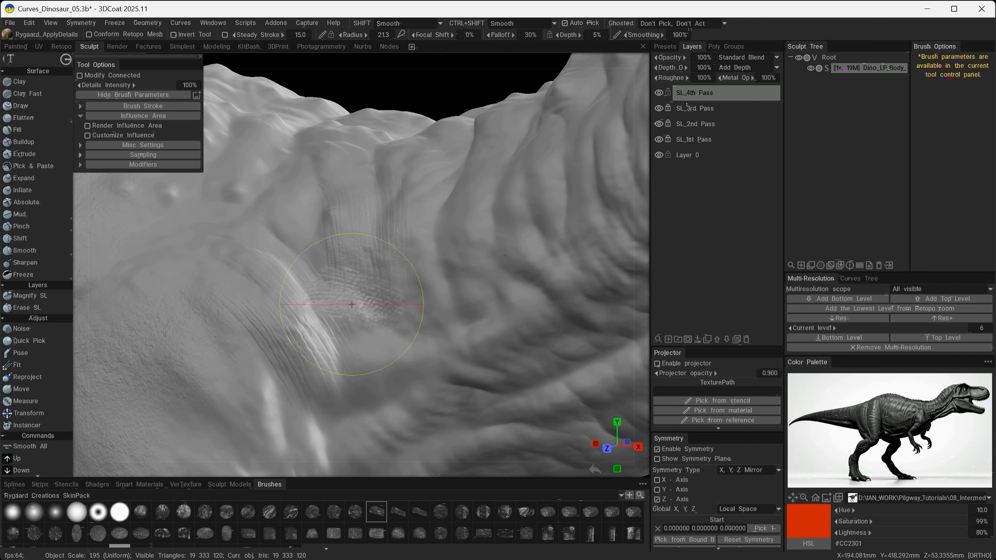
{"action": "key", "text": "ctrl+z"}
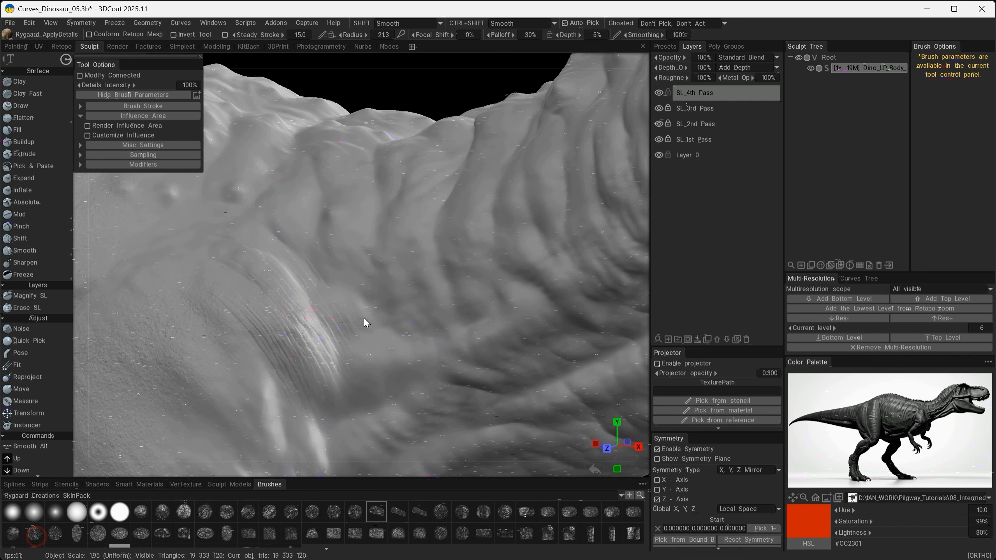
- Choose the round skin alpha used on the flank and stamp it over the base of the neck beside the shoulder
{"action": "left_click", "coordinate": [34, 533]}
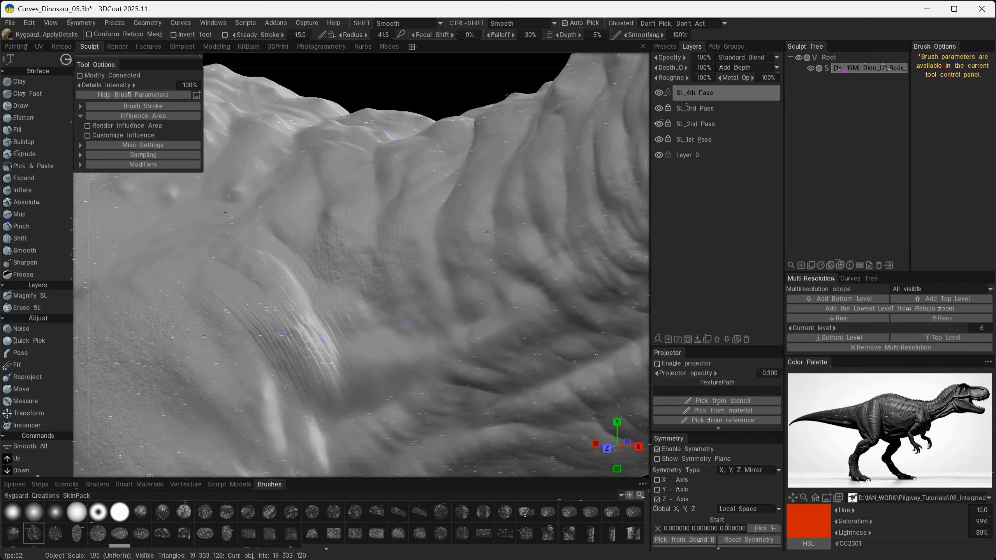
{"action": "left_click_drag", "start_coordinate": [488, 232], "coordinate": [478, 285], "text": "alt"}
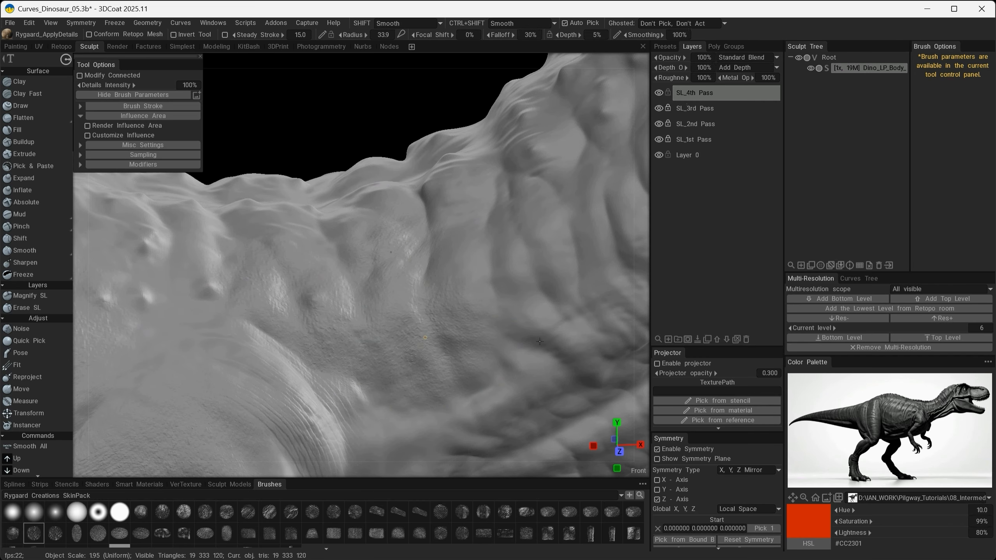
{"action": "left_click_drag", "start_coordinate": [588, 259], "coordinate": [266, 223], "text": "alt"}
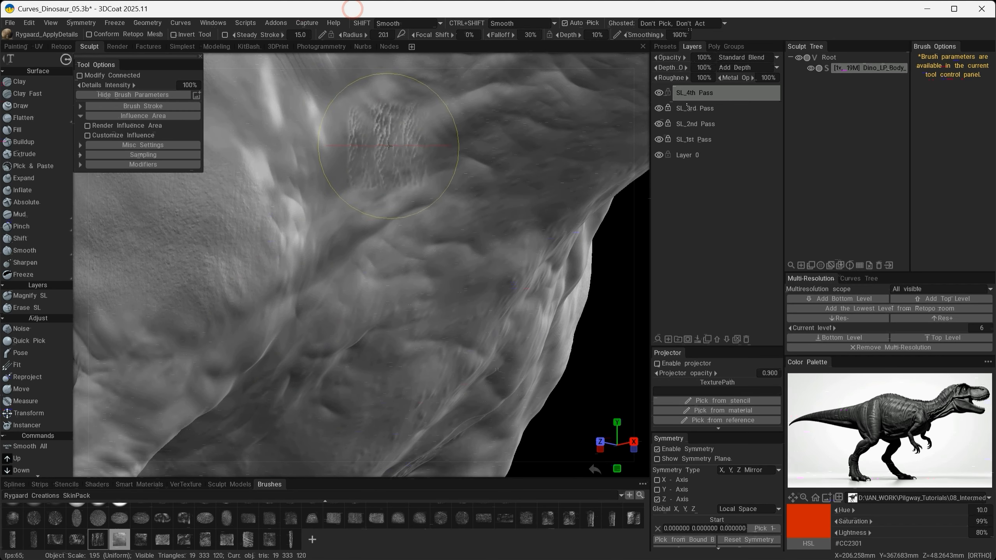
- Set the depth to 4% and stamp the vertical crease alpha over the throat and lower neck in front of the shoulder
{"action": "left_click", "coordinate": [424, 261]}
{"action": "mouse_move", "coordinate": [424, 261]}
{"action": "left_mouse_down", "text": "alt"}
{"action": "mouse_move", "coordinate": [393, 251]}
{"action": "mouse_move", "coordinate": [403, 235]}
{"action": "mouse_move", "coordinate": [489, 244]}
{"action": "mouse_move", "coordinate": [475, 225]}
{"action": "left_mouse_up", "text": "alt"}
{"action": "left_click", "coordinate": [387, 219]}
{"action": "middle_click_drag", "start_coordinate": [474, 225], "coordinate": [422, 319], "text": "alt"}
{"action": "right_click_drag", "start_coordinate": [422, 318], "coordinate": [404, 339], "text": "alt"}
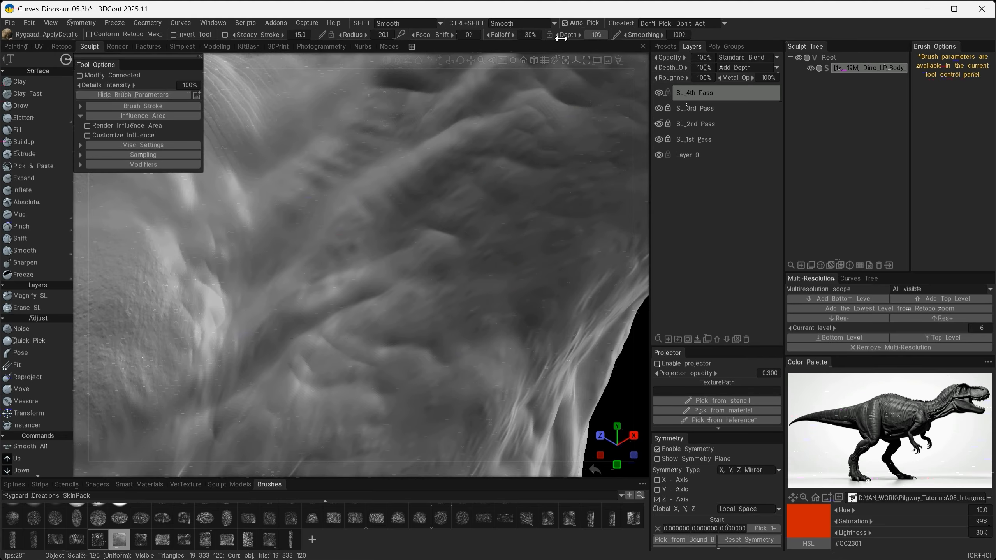
{"action": "left_click_drag", "start_coordinate": [566, 35], "coordinate": [561, 34]}
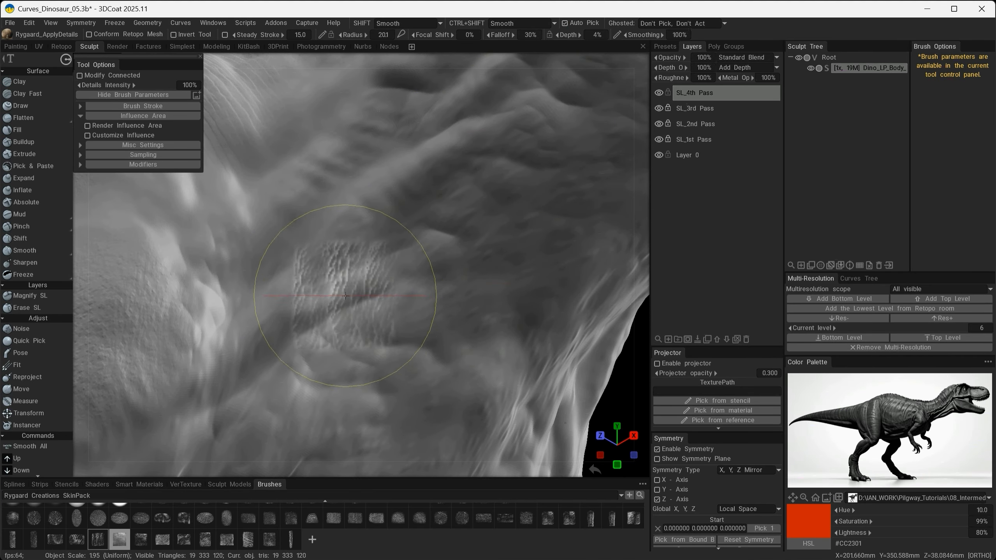
{"action": "mouse_move", "coordinate": [336, 280]}
{"action": "left_mouse_down", "text": "alt"}
{"action": "mouse_move", "coordinate": [313, 293]}
{"action": "mouse_move", "coordinate": [352, 286]}
{"action": "mouse_move", "coordinate": [407, 326]}
{"action": "mouse_move", "coordinate": [357, 326]}
{"action": "mouse_move", "coordinate": [400, 326]}
{"action": "mouse_move", "coordinate": [495, 225]}
{"action": "mouse_move", "coordinate": [502, 338]}
{"action": "mouse_move", "coordinate": [493, 226]}
{"action": "mouse_move", "coordinate": [351, 451]}
{"action": "left_mouse_up", "text": "alt"}
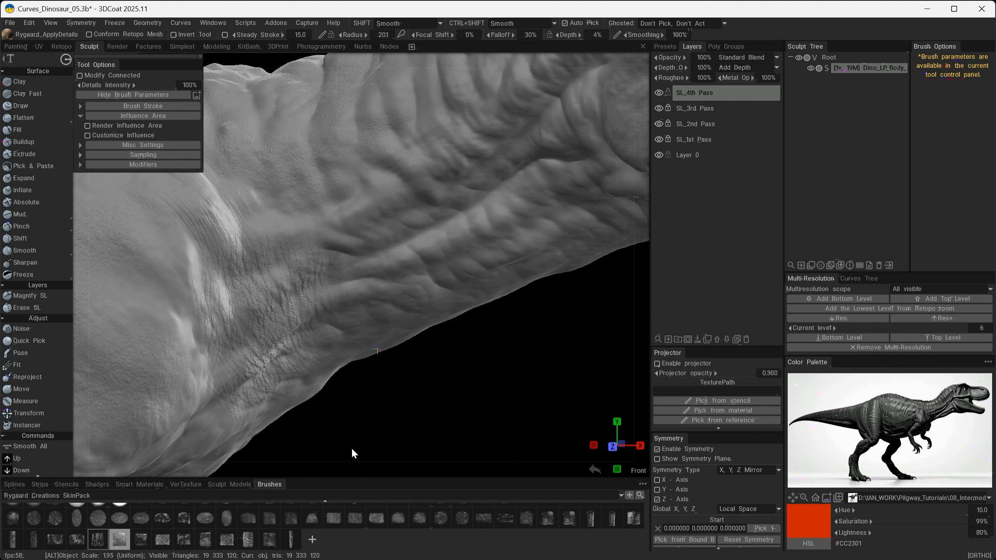
{"action": "middle_click_drag", "start_coordinate": [351, 449], "coordinate": [341, 461], "text": "alt"}
{"action": "mouse_move", "coordinate": [358, 232]}
{"action": "right_mouse_down"}
{"action": "mouse_move", "coordinate": [467, 176]}
{"action": "mouse_move", "coordinate": [473, 149]}
{"action": "right_mouse_up"}
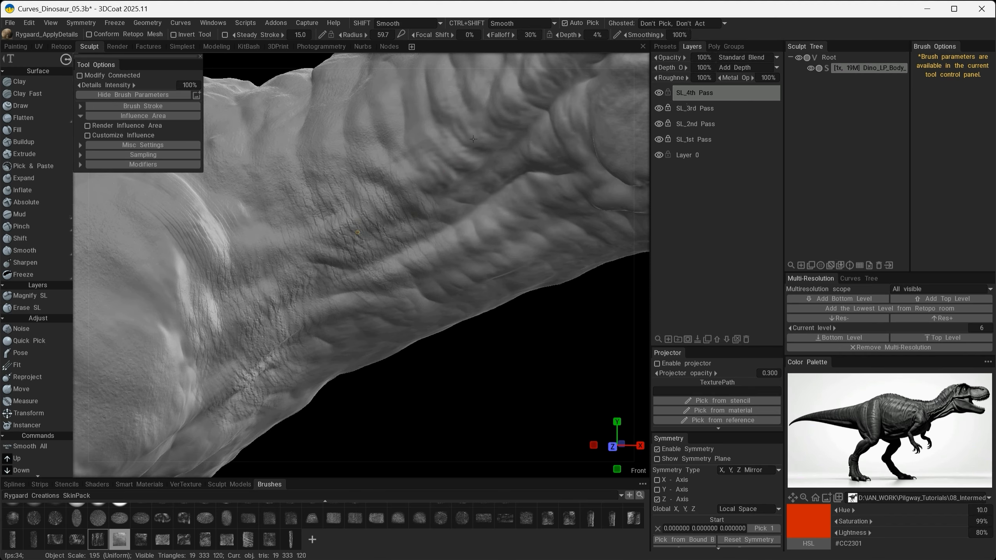
- Extend the vertical crease texture along the side of the neck toward the head
{"action": "left_click_drag", "start_coordinate": [473, 139], "coordinate": [472, 137]}
{"action": "middle_click_drag", "start_coordinate": [455, 196], "coordinate": [409, 258], "text": "alt"}
{"action": "left_click_drag", "start_coordinate": [408, 258], "coordinate": [447, 238], "text": "alt"}
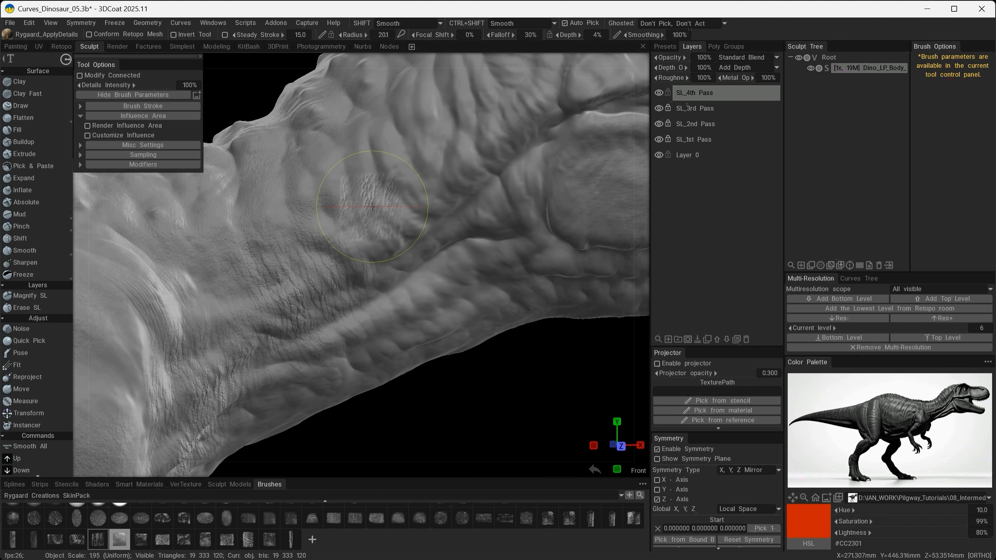
{"action": "right_click_drag", "start_coordinate": [372, 206], "coordinate": [511, 148]}
{"action": "middle_click_drag", "start_coordinate": [498, 176], "coordinate": [236, 305], "text": "alt"}
- Load the Rygaard_ApplyDetails preset and stamp small-scale skin texture over the cheek and jaw of the head
{"action": "left_click", "coordinate": [665, 46]}
{"action": "left_click", "coordinate": [728, 80]}
{"action": "mouse_move", "coordinate": [336, 331]}
{"action": "left_mouse_down"}
{"action": "mouse_move", "coordinate": [376, 415]}
{"action": "mouse_move", "coordinate": [391, 423]}
{"action": "mouse_move", "coordinate": [429, 351]}
{"action": "mouse_move", "coordinate": [513, 327]}
{"action": "mouse_move", "coordinate": [492, 344]}
{"action": "mouse_move", "coordinate": [331, 347]}
{"action": "mouse_move", "coordinate": [426, 347]}
{"action": "left_mouse_up"}
{"action": "left_click_drag", "start_coordinate": [463, 400], "coordinate": [403, 303], "text": "alt"}
{"action": "right_click_drag", "start_coordinate": [417, 352], "coordinate": [374, 317], "text": "alt"}
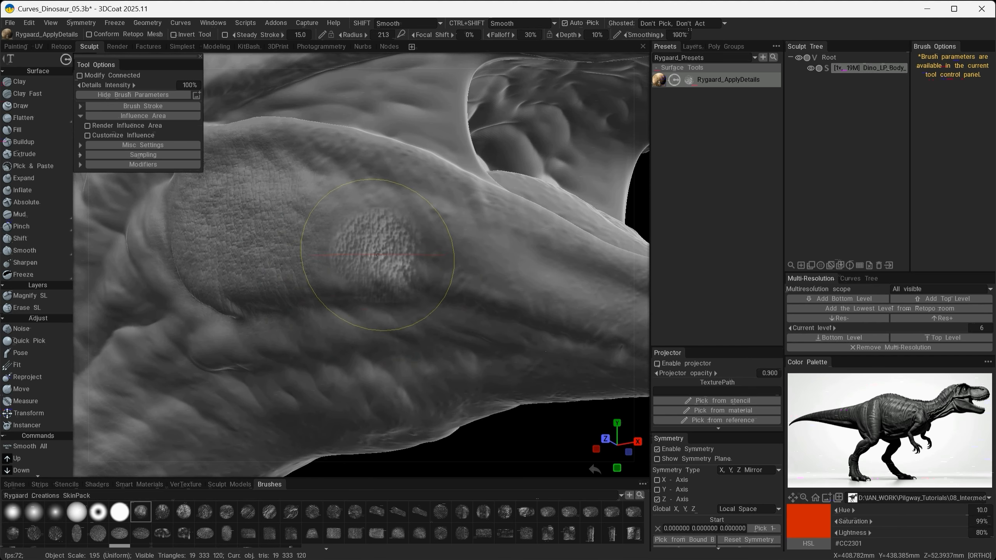
{"action": "left_click_drag", "start_coordinate": [363, 243], "coordinate": [402, 253]}
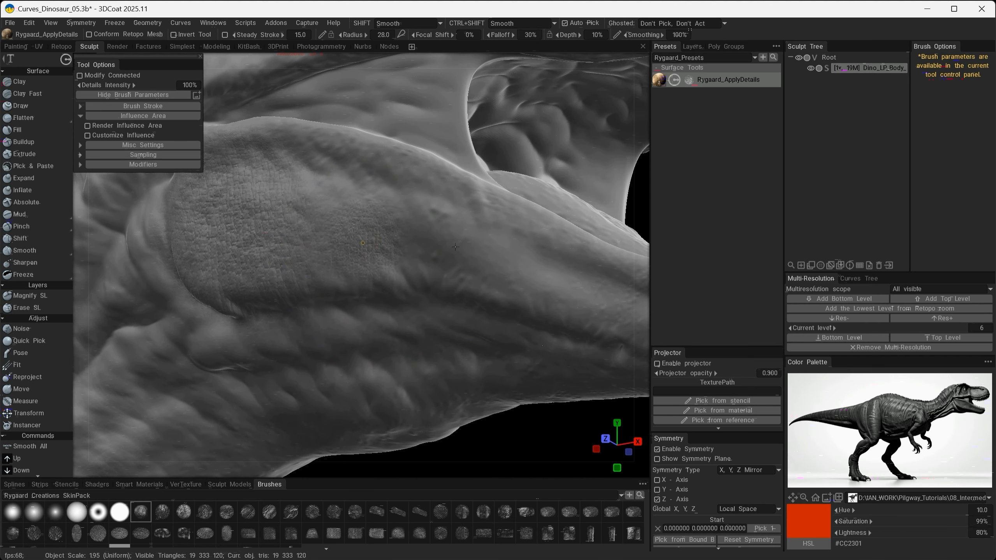
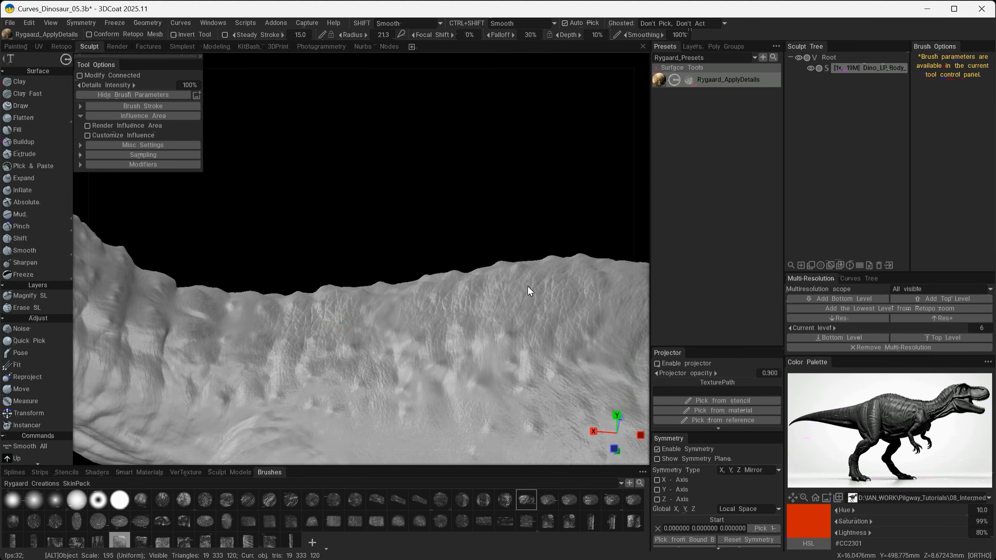
- Undo the last stamp and extend the fine skin texture along the back and over the hip
{"action": "key", "text": "ctrl+z"}
{"action": "left_click_drag", "start_coordinate": [486, 347], "coordinate": [409, 330], "text": "alt"}
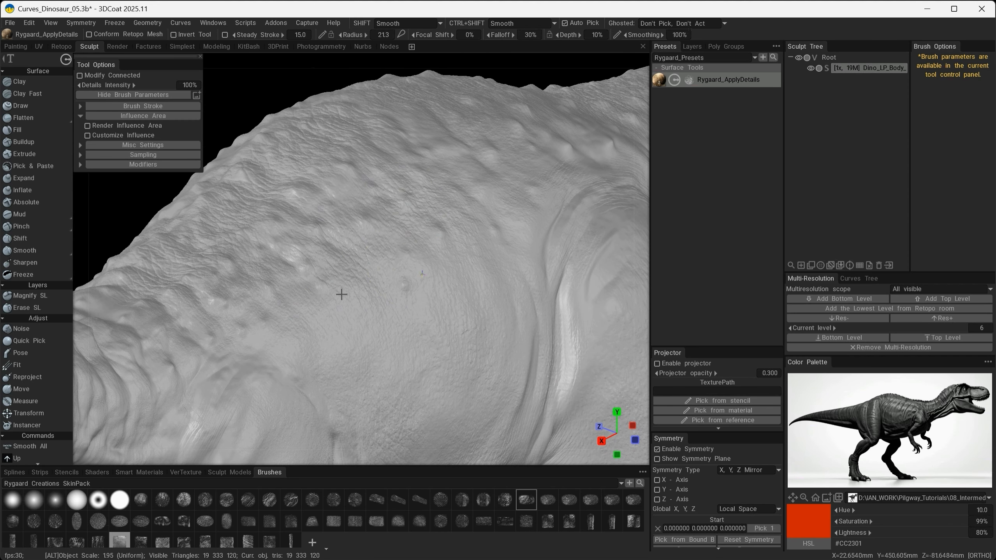
{"action": "mouse_move", "coordinate": [341, 293]}
{"action": "left_mouse_down", "text": "alt"}
{"action": "mouse_move", "coordinate": [395, 237]}
{"action": "mouse_move", "coordinate": [470, 298]}
{"action": "mouse_move", "coordinate": [577, 299]}
{"action": "left_mouse_up", "text": "alt"}
- Switch to the next skin alpha and test its scale texture around the base of the neck, undoing the unwanted stamps
{"action": "left_click", "coordinate": [548, 499]}
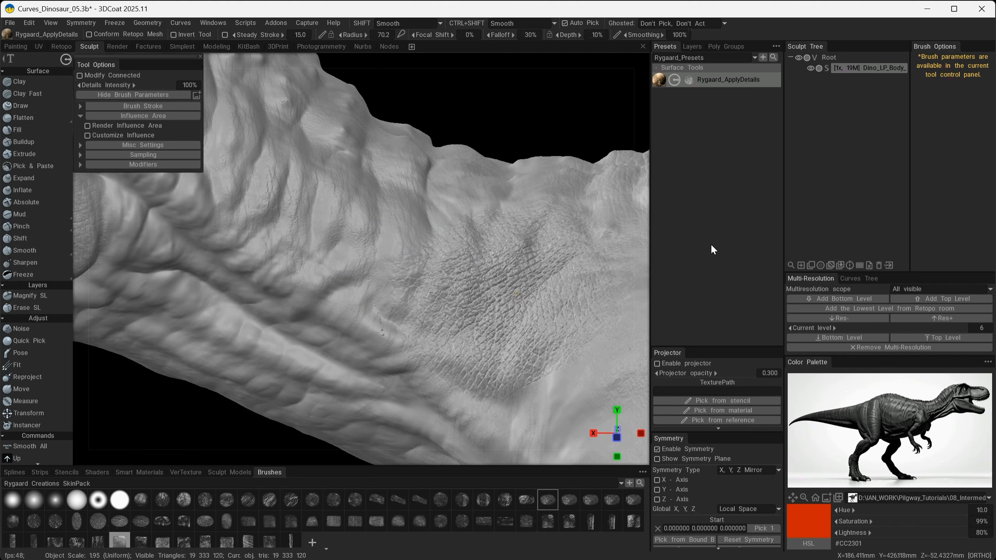
{"action": "left_click_drag", "start_coordinate": [497, 294], "coordinate": [324, 252], "text": "alt"}
{"action": "right_click_drag", "start_coordinate": [324, 253], "coordinate": [497, 314], "text": "alt"}
{"action": "left_click_drag", "start_coordinate": [497, 313], "coordinate": [521, 325], "text": "alt"}
{"action": "key", "text": "ctrl+z"}
{"action": "mouse_move", "coordinate": [349, 268]}
{"action": "left_mouse_down"}
{"action": "mouse_move", "coordinate": [504, 279]}
{"action": "mouse_move", "coordinate": [312, 339]}
{"action": "mouse_move", "coordinate": [497, 298]}
{"action": "left_mouse_up"}
{"action": "key", "text": "ctrl+z"}
- Choose the following skin alpha and stamp it over the upper back near the shoulder, undoing the stray stamp
{"action": "left_click", "coordinate": [571, 498]}
{"action": "left_click_drag", "start_coordinate": [437, 222], "coordinate": [654, 193]}
{"action": "mouse_move", "coordinate": [492, 205]}
{"action": "left_mouse_down", "text": "alt"}
{"action": "mouse_move", "coordinate": [399, 271]}
{"action": "mouse_move", "coordinate": [407, 337]}
{"action": "left_mouse_up", "text": "alt"}
{"action": "key", "text": "ctrl+z"}
{"action": "left_click_drag", "start_coordinate": [402, 285], "coordinate": [434, 342], "text": "alt"}
- Try the next two skin alphas around the upper back and shoulder, undoing the stamps that do not fit
{"action": "left_click", "coordinate": [593, 501]}
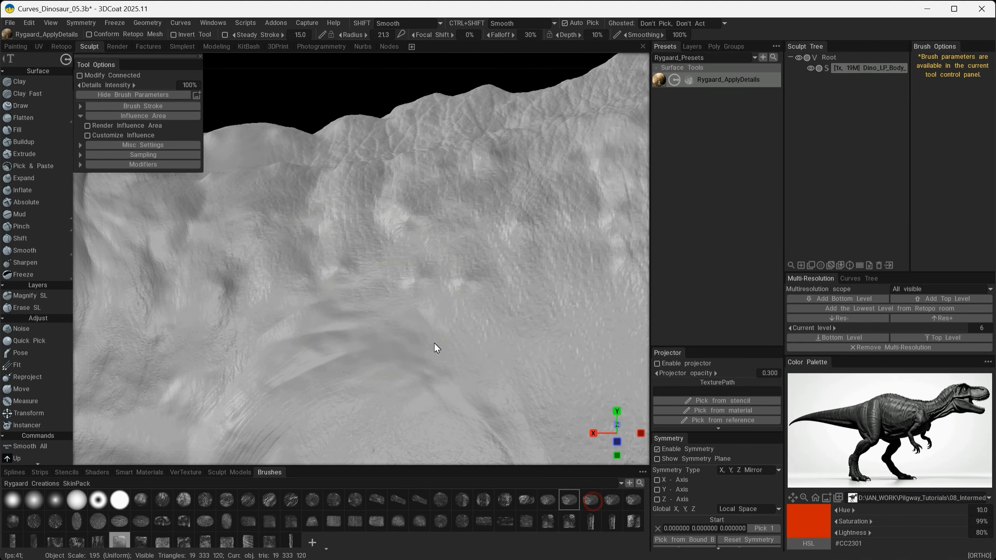
{"action": "left_click_drag", "start_coordinate": [349, 274], "coordinate": [556, 312]}
{"action": "right_click_drag", "start_coordinate": [427, 327], "coordinate": [275, 310], "text": "alt"}
{"action": "mouse_move", "coordinate": [274, 310]}
{"action": "left_mouse_down", "text": "alt"}
{"action": "mouse_move", "coordinate": [447, 316]}
{"action": "mouse_move", "coordinate": [353, 305]}
{"action": "left_mouse_up", "text": "alt"}
{"action": "right_click_drag", "start_coordinate": [352, 305], "coordinate": [423, 309], "text": "alt"}
{"action": "mouse_move", "coordinate": [266, 253]}
{"action": "left_mouse_down"}
{"action": "mouse_move", "coordinate": [356, 253]}
{"action": "mouse_move", "coordinate": [386, 290]}
{"action": "mouse_move", "coordinate": [281, 255]}
{"action": "mouse_move", "coordinate": [366, 303]}
{"action": "left_mouse_up"}
{"action": "key", "text": "ctrl+z"}
{"action": "left_click", "coordinate": [612, 500]}
{"action": "key", "text": "ctrl+z"}
- Choose the round skin alpha that starts the second brush row and stamp it over the side of the snout
{"action": "left_click", "coordinate": [13, 520]}
{"action": "left_click_drag", "start_coordinate": [196, 280], "coordinate": [174, 299]}
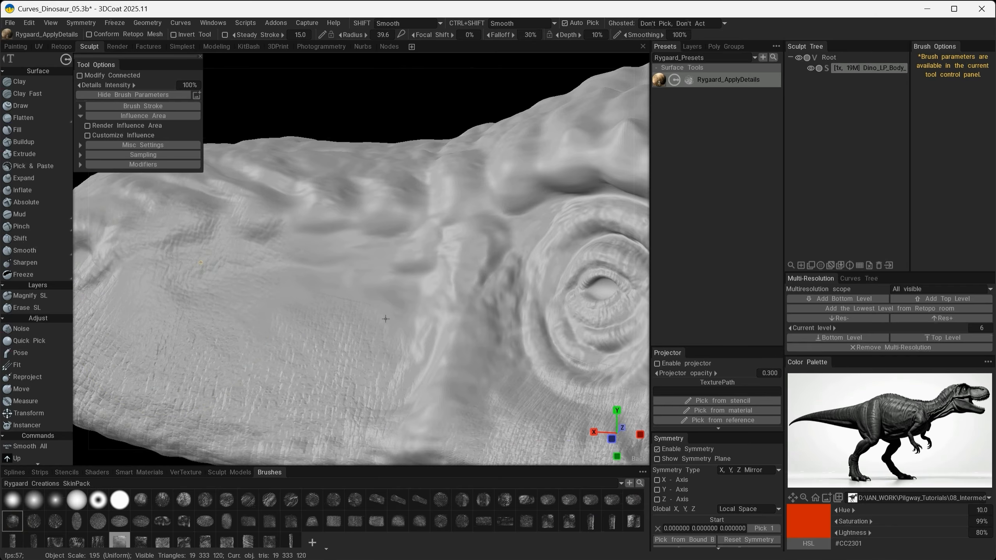
{"action": "left_click_drag", "start_coordinate": [238, 270], "coordinate": [365, 314], "text": "alt"}
{"action": "left_click_drag", "start_coordinate": [242, 314], "coordinate": [336, 324]}
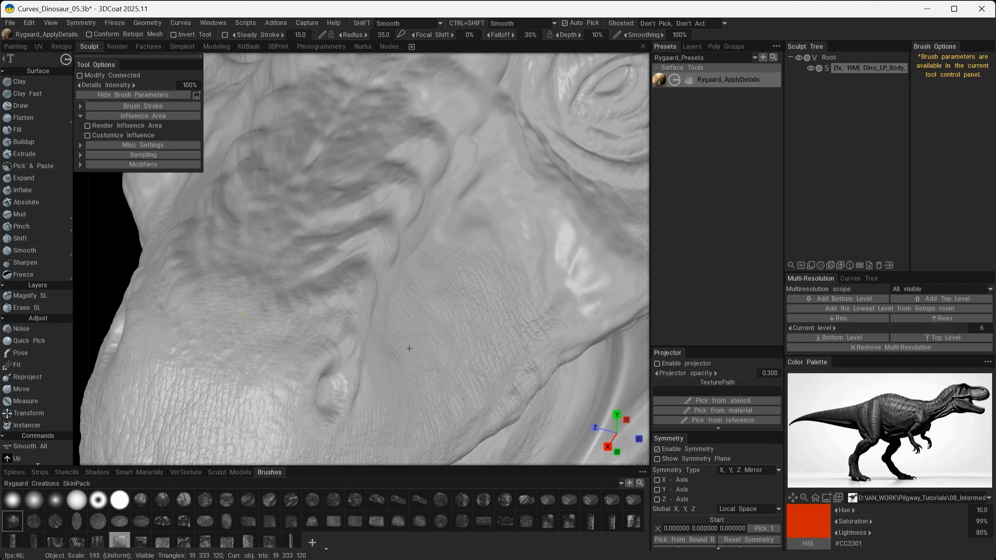
- Turn on Z-axis symmetry and extend the skin texture over the nostril area, the snout ridge and toward the brow
{"action": "left_click_drag", "start_coordinate": [384, 271], "coordinate": [483, 260], "text": "alt"}
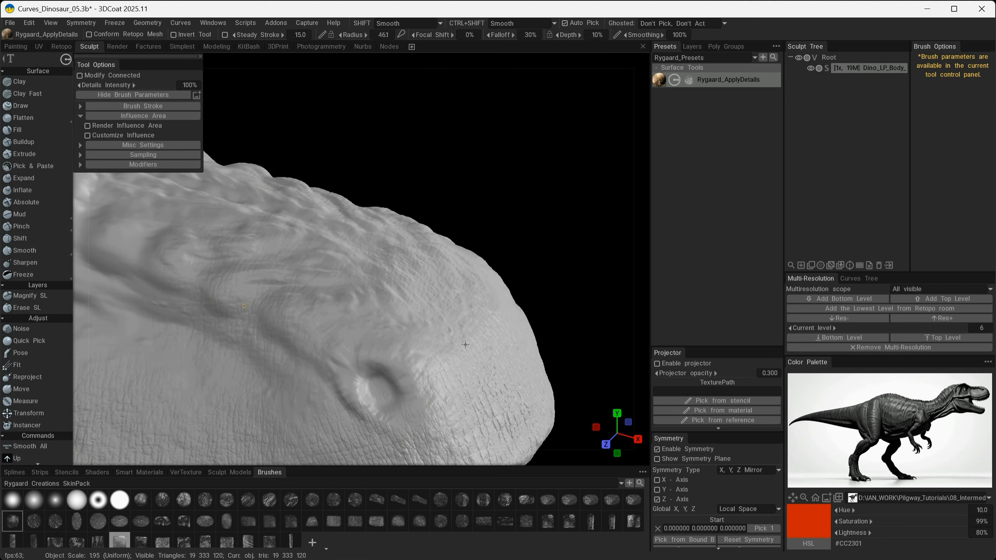
{"action": "left_click_drag", "start_coordinate": [465, 344], "coordinate": [521, 307], "text": "alt"}
{"action": "right_click_drag", "start_coordinate": [591, 352], "coordinate": [395, 266], "text": "alt"}
{"action": "left_click_drag", "start_coordinate": [370, 260], "coordinate": [422, 288]}
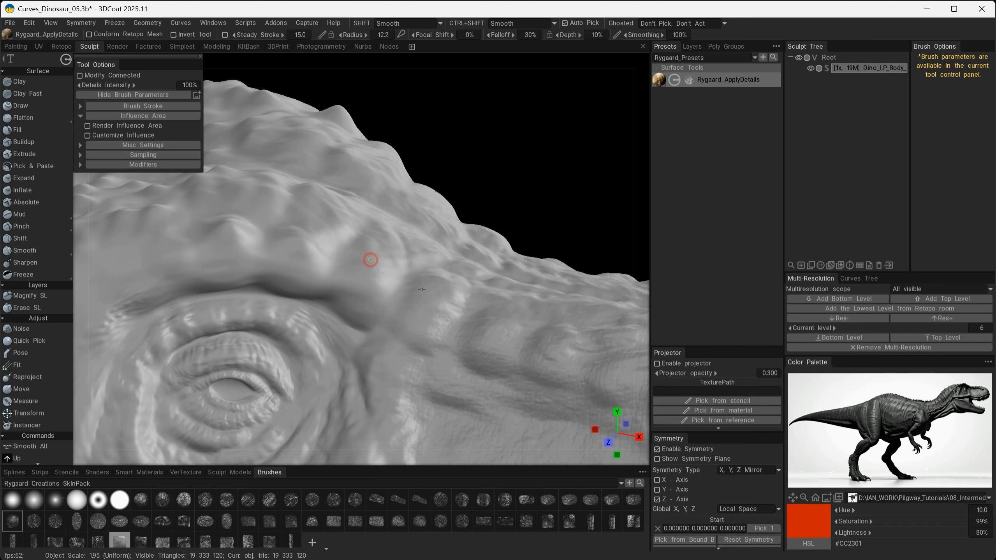
- Switch to another fine skin alpha and stamp it over the brow ridge and the bumps above the eye
{"action": "left_click_drag", "start_coordinate": [548, 331], "coordinate": [438, 312], "text": "alt"}
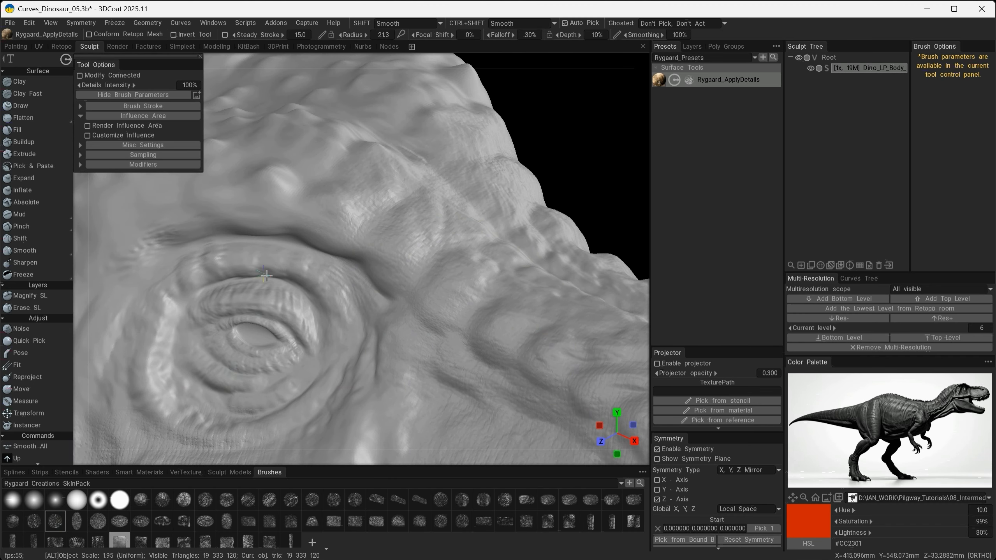
{"action": "left_click_drag", "start_coordinate": [266, 276], "coordinate": [362, 276], "text": "alt"}
{"action": "right_click_drag", "start_coordinate": [363, 277], "coordinate": [323, 200], "text": "alt"}
{"action": "mouse_move", "coordinate": [302, 243]}
{"action": "left_mouse_down", "text": "alt"}
{"action": "mouse_move", "coordinate": [455, 258]}
{"action": "mouse_move", "coordinate": [463, 270]}
{"action": "left_mouse_up", "text": "alt"}
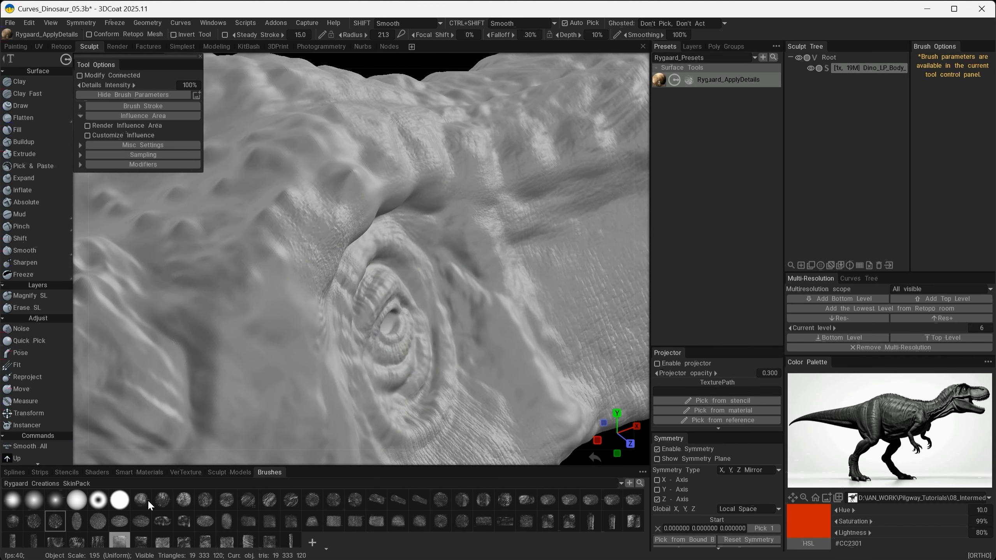
- Choose another wrinkle alpha and texture the temple and cheek behind the eye down to the corner of the jaw
{"action": "left_click", "coordinate": [165, 522]}
{"action": "mouse_move", "coordinate": [214, 236]}
{"action": "left_mouse_down"}
{"action": "mouse_move", "coordinate": [251, 286]}
{"action": "mouse_move", "coordinate": [376, 284]}
{"action": "mouse_move", "coordinate": [322, 267]}
{"action": "left_mouse_up"}
{"action": "left_click_drag", "start_coordinate": [260, 278], "coordinate": [293, 360]}
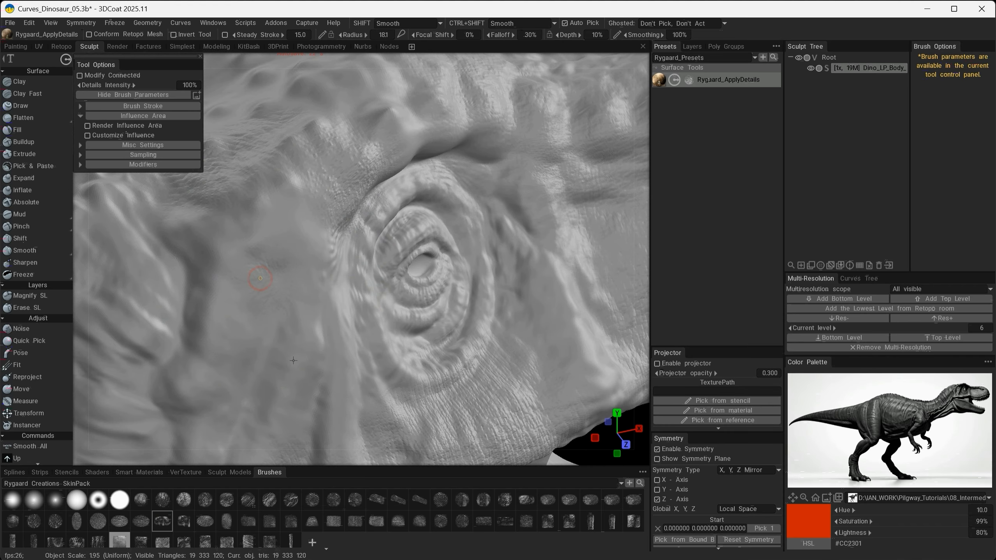
{"action": "left_click_drag", "start_coordinate": [370, 342], "coordinate": [476, 277], "text": "alt"}
{"action": "left_click_drag", "start_coordinate": [226, 416], "coordinate": [335, 309]}
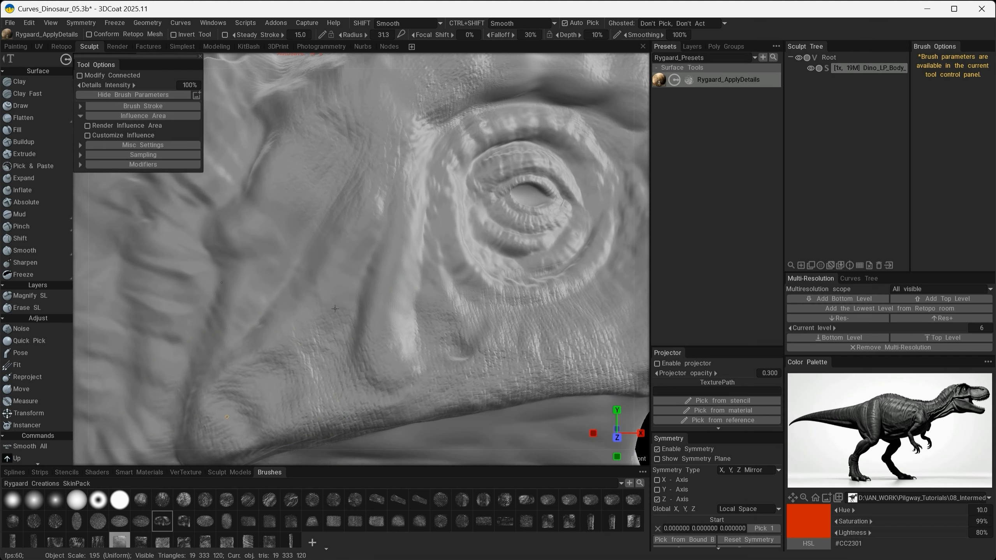
{"action": "left_click_drag", "start_coordinate": [255, 208], "coordinate": [300, 386], "text": "alt"}
{"action": "left_click_drag", "start_coordinate": [263, 253], "coordinate": [305, 97]}
{"action": "right_click_drag", "start_coordinate": [305, 96], "coordinate": [300, 385], "text": "alt"}
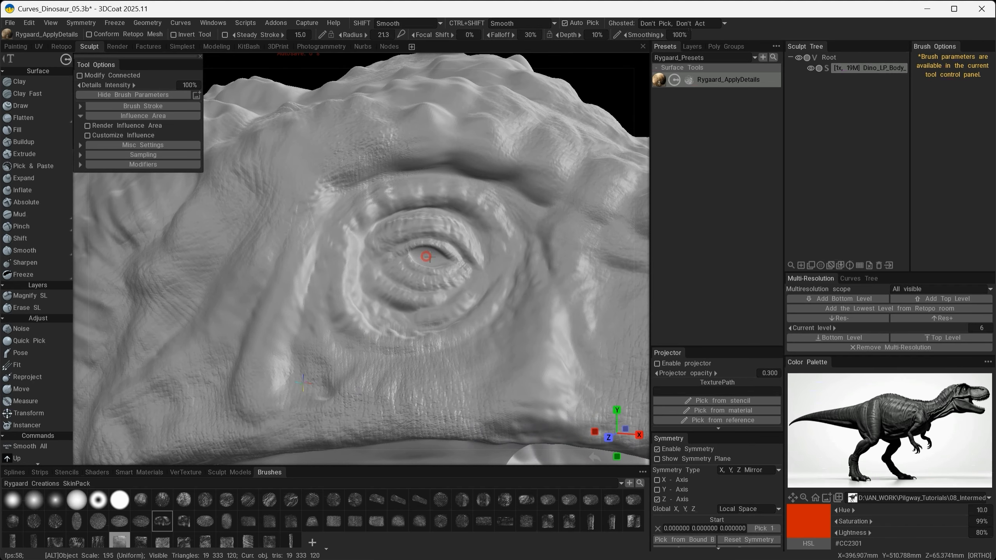
- Stamp small-scale wrinkle texture over the eyelids and the folds around the eye, switching to the next alpha
{"action": "left_click_drag", "start_coordinate": [426, 255], "coordinate": [427, 255]}
{"action": "left_click_drag", "start_coordinate": [537, 194], "coordinate": [538, 194]}
{"action": "mouse_move", "coordinate": [388, 360]}
{"action": "right_mouse_down"}
{"action": "mouse_move", "coordinate": [438, 380]}
{"action": "mouse_move", "coordinate": [228, 376]}
{"action": "mouse_move", "coordinate": [377, 373]}
{"action": "right_mouse_up"}
{"action": "scroll", "coordinate": [376, 372], "scroll_direction": "up", "scroll_amount": 4}
{"action": "left_click", "coordinate": [181, 523]}
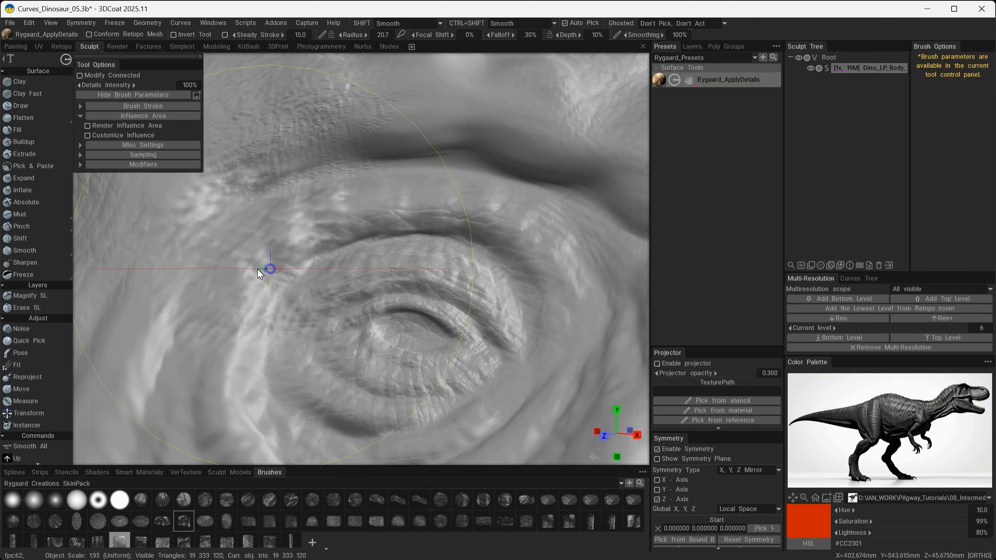
{"action": "left_click_drag", "start_coordinate": [269, 269], "coordinate": [352, 345]}
{"action": "scroll", "coordinate": [308, 311], "scroll_direction": "down", "scroll_amount": 3}
{"action": "left_click_drag", "start_coordinate": [308, 311], "coordinate": [366, 209], "text": "alt"}
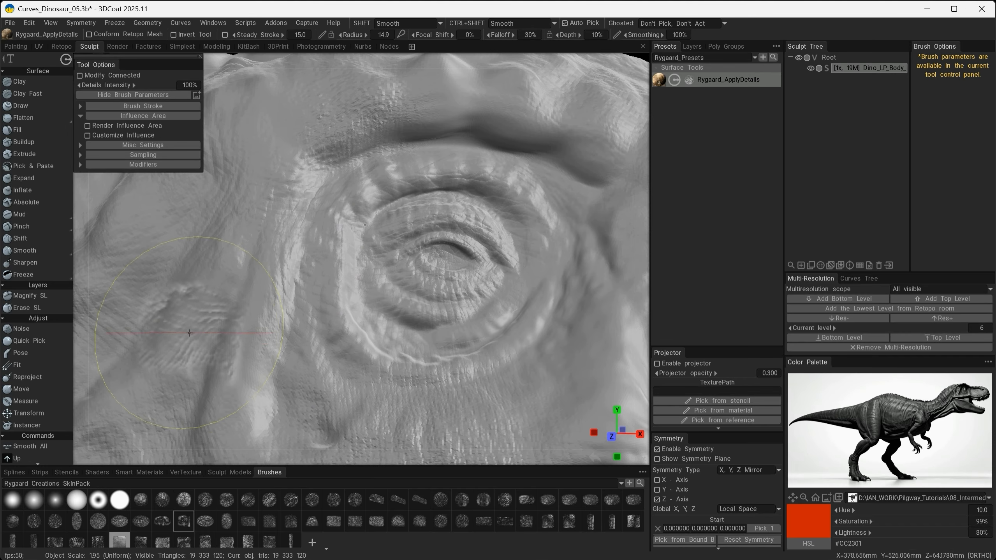
- Cover the folds behind and below the eye with the same fine wrinkle alpha
{"action": "left_click_drag", "start_coordinate": [192, 315], "coordinate": [315, 298]}
{"action": "middle_click_drag", "start_coordinate": [233, 169], "coordinate": [331, 116]}
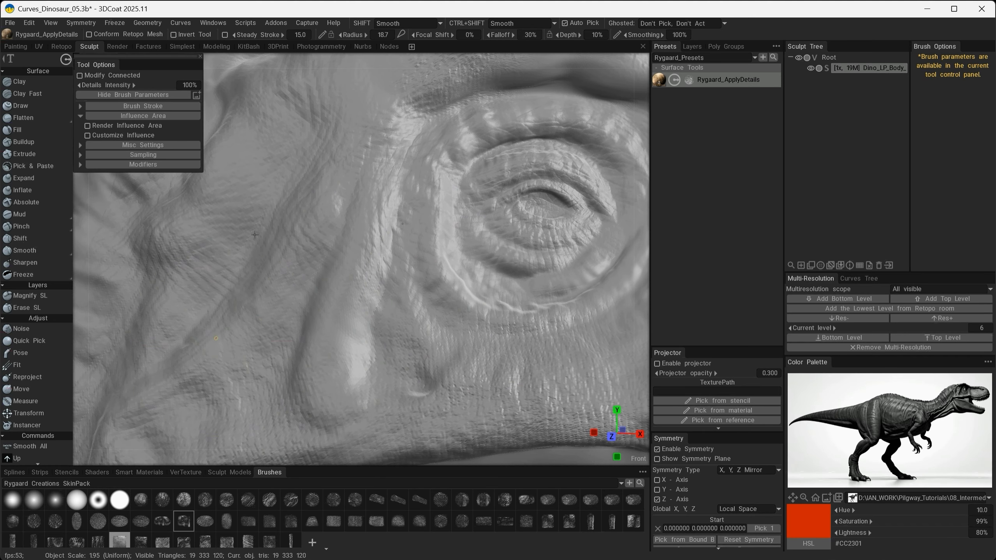
{"action": "left_click_drag", "start_coordinate": [254, 234], "coordinate": [251, 238]}
{"action": "left_click_drag", "start_coordinate": [278, 310], "coordinate": [340, 342], "text": "alt"}
{"action": "scroll", "coordinate": [450, 353], "scroll_direction": "down", "scroll_amount": 3}
{"action": "middle_click_drag", "start_coordinate": [450, 353], "coordinate": [356, 393]}
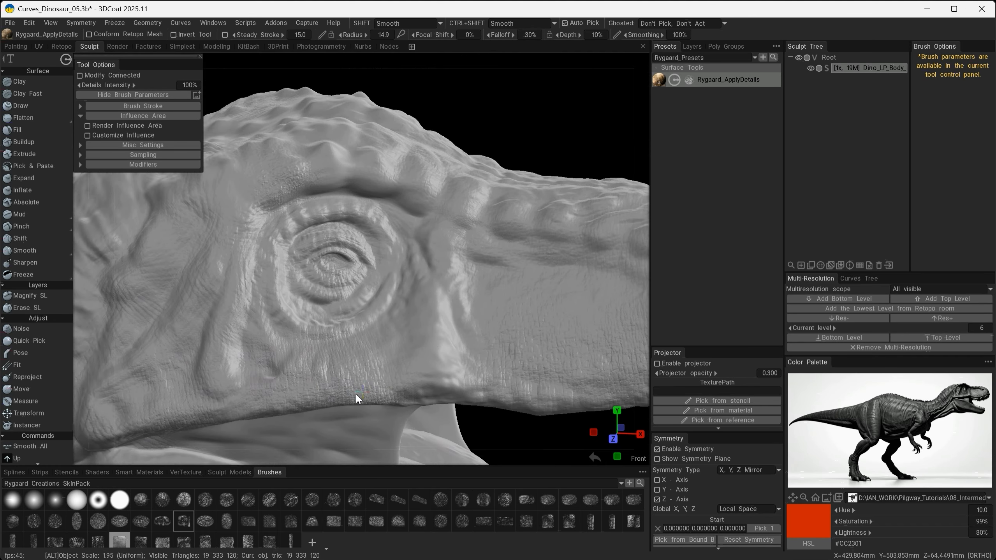
- Try the oval wrinkle alpha over the upper lip below the front of the eye
{"action": "scroll", "coordinate": [397, 368], "scroll_direction": "up", "scroll_amount": 3}
{"action": "left_click_drag", "start_coordinate": [396, 368], "coordinate": [427, 370], "text": "alt"}
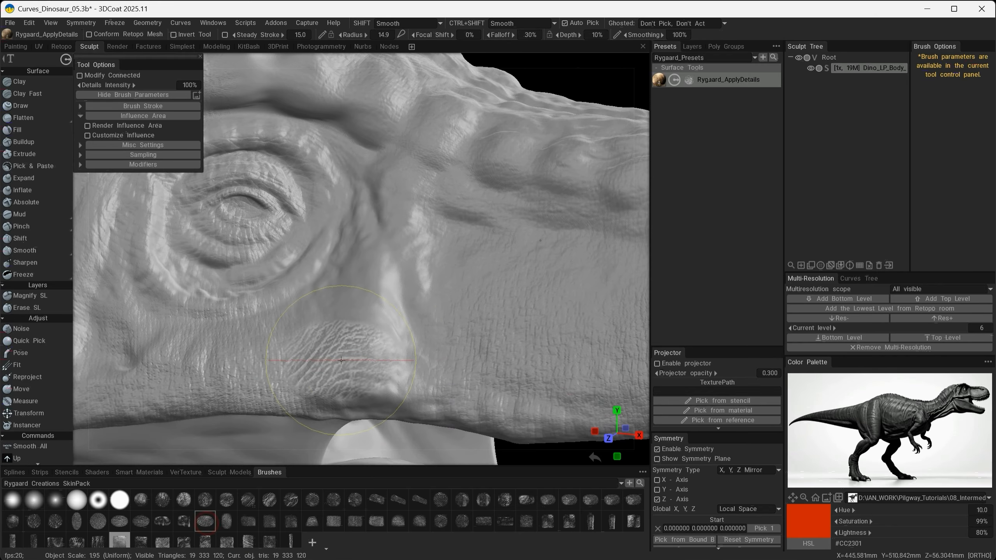
{"action": "left_click_drag", "start_coordinate": [370, 347], "coordinate": [432, 379]}
{"action": "key", "text": "ctrl+z"}
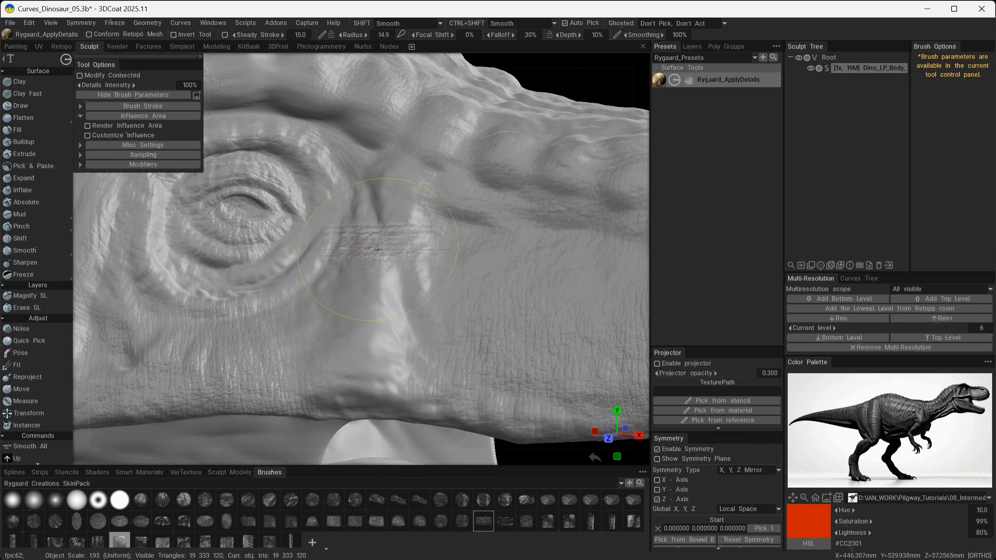
- Test rectangular crease alphas on the vertical ridge in front of the eye and undo the unwanted stamp
{"action": "left_click_drag", "start_coordinate": [378, 249], "coordinate": [272, 225], "text": "alt"}
{"action": "middle_click_drag", "start_coordinate": [300, 190], "coordinate": [420, 258], "text": "alt"}
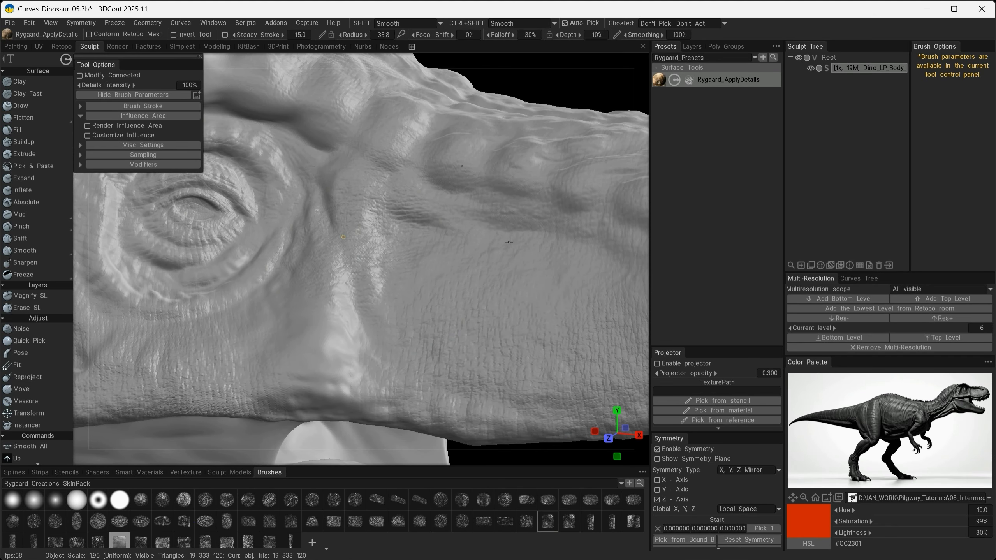
{"action": "mouse_move", "coordinate": [370, 264]}
{"action": "left_mouse_down", "text": "alt"}
{"action": "mouse_move", "coordinate": [331, 315]}
{"action": "mouse_move", "coordinate": [292, 314]}
{"action": "left_mouse_up", "text": "alt"}
{"action": "key", "text": "ctrl+z"}
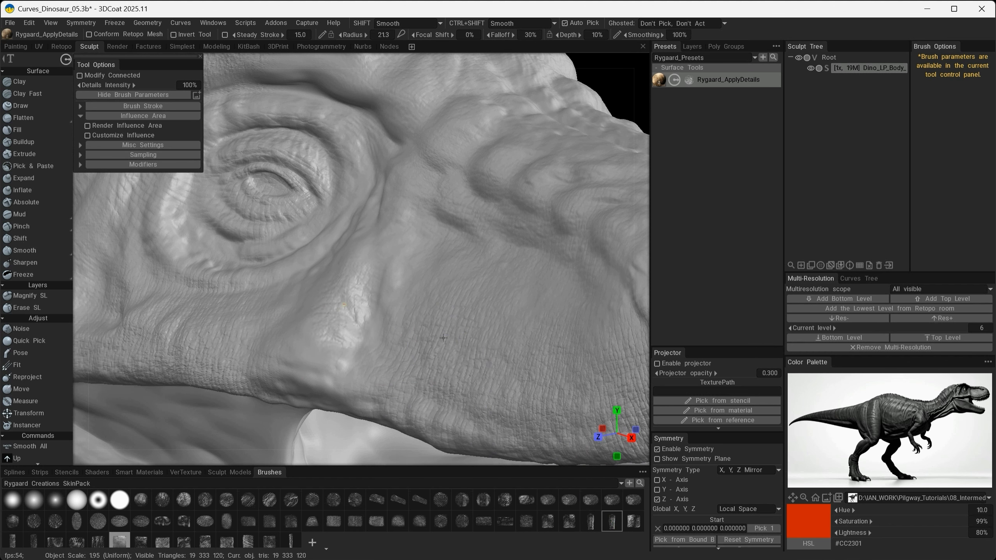
- Choose the narrow vertical skin alpha and stamp it over the ridge before the eye and the bumps along the snout
{"action": "mouse_move", "coordinate": [488, 371]}
{"action": "left_mouse_down", "text": "alt"}
{"action": "mouse_move", "coordinate": [466, 311]}
{"action": "mouse_move", "coordinate": [353, 295]}
{"action": "left_mouse_up", "text": "alt"}
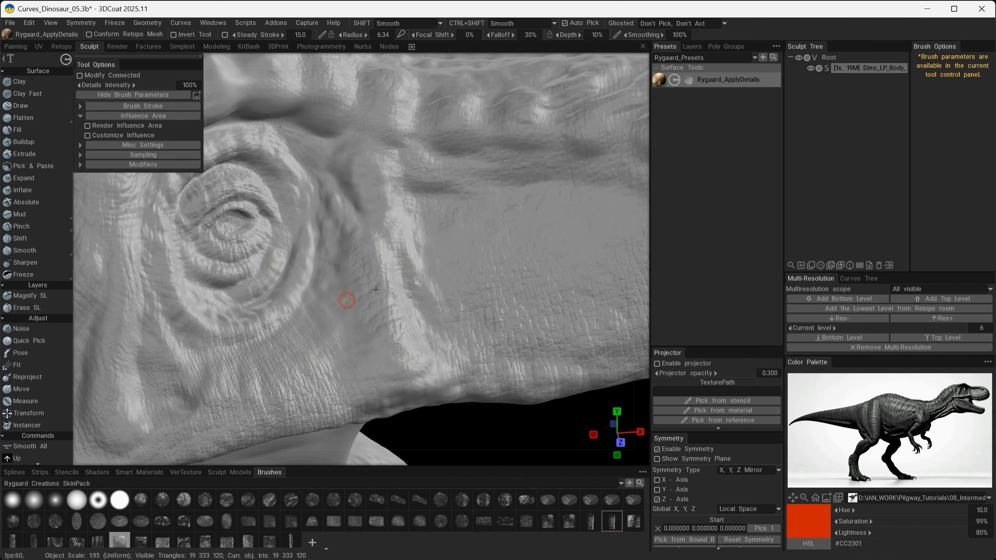
{"action": "left_click_drag", "start_coordinate": [411, 368], "coordinate": [219, 318], "text": "alt"}
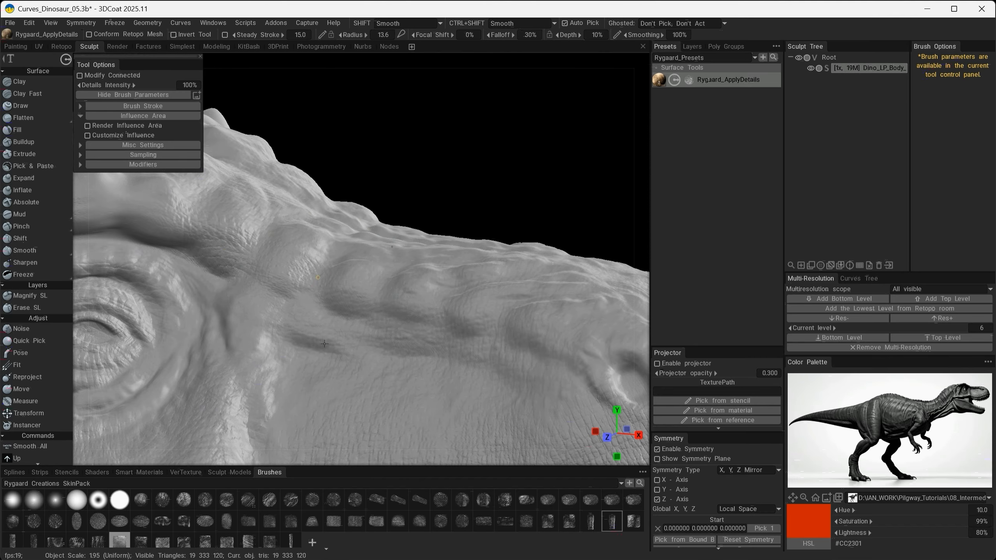
{"action": "mouse_move", "coordinate": [283, 387]}
{"action": "left_mouse_down", "text": "alt"}
{"action": "mouse_move", "coordinate": [209, 385]}
{"action": "mouse_move", "coordinate": [418, 307]}
{"action": "mouse_move", "coordinate": [402, 321]}
{"action": "left_mouse_up", "text": "alt"}
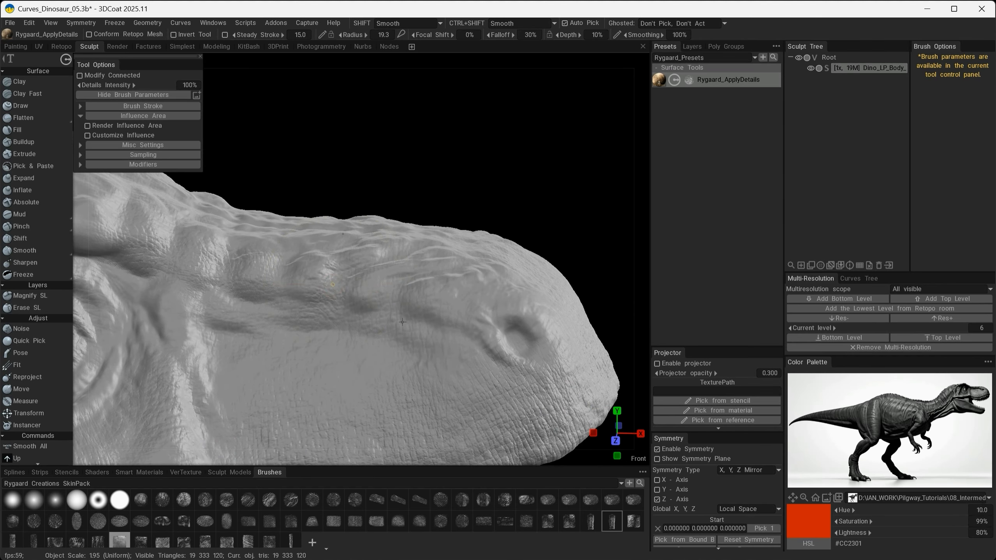
{"action": "mouse_move", "coordinate": [329, 374]}
{"action": "left_mouse_down", "text": "alt"}
{"action": "mouse_move", "coordinate": [137, 337]}
{"action": "mouse_move", "coordinate": [298, 350]}
{"action": "mouse_move", "coordinate": [300, 369]}
{"action": "left_mouse_up", "text": "alt"}
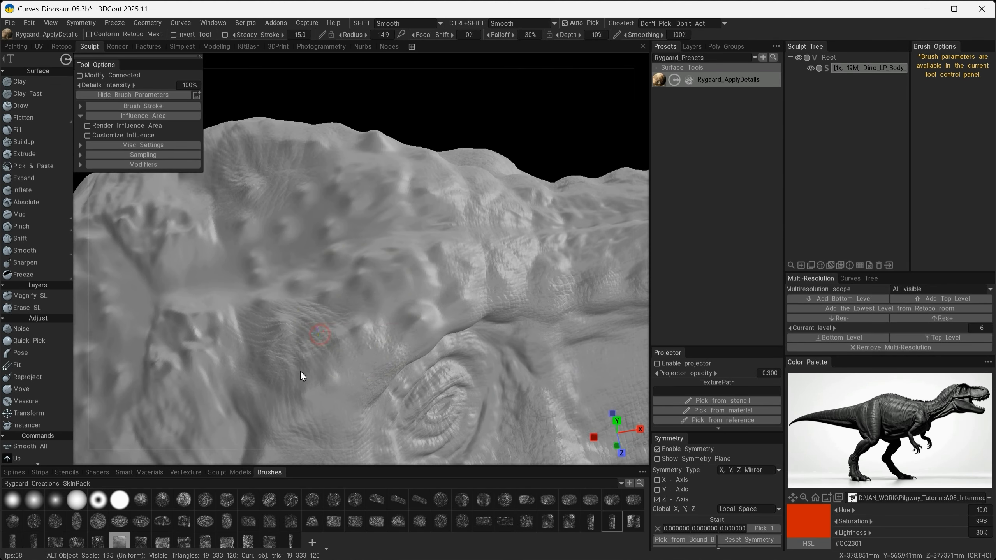
- Add fine skin texture to the back and top of the head and along the brow above the eye
{"action": "mouse_move", "coordinate": [423, 389]}
{"action": "left_mouse_down", "text": "alt"}
{"action": "mouse_move", "coordinate": [316, 262]}
{"action": "mouse_move", "coordinate": [531, 314]}
{"action": "mouse_move", "coordinate": [526, 288]}
{"action": "left_mouse_up", "text": "alt"}
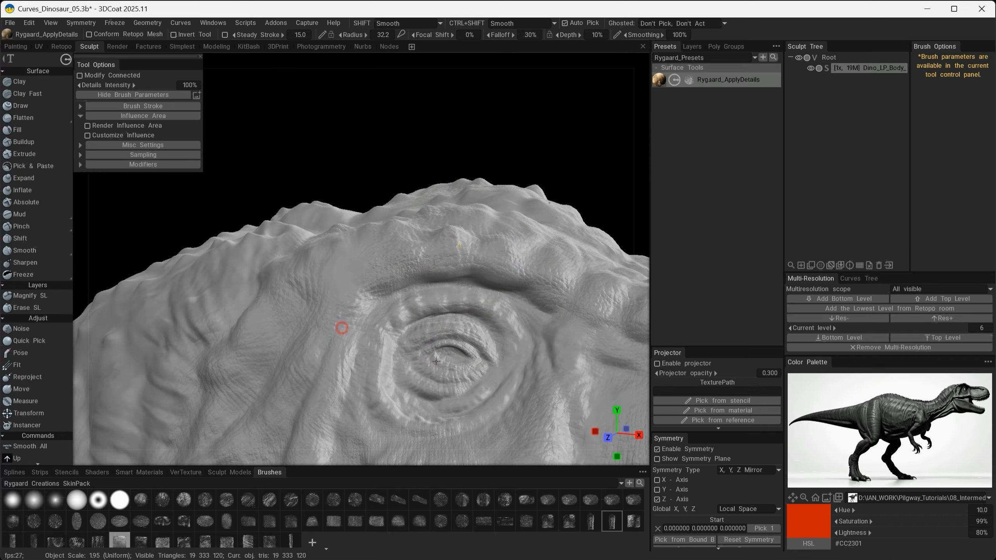
{"action": "mouse_move", "coordinate": [341, 327]}
{"action": "left_mouse_down", "text": "alt"}
{"action": "mouse_move", "coordinate": [455, 285]}
{"action": "mouse_move", "coordinate": [245, 316]}
{"action": "mouse_move", "coordinate": [437, 334]}
{"action": "mouse_move", "coordinate": [319, 366]}
{"action": "mouse_move", "coordinate": [417, 462]}
{"action": "left_mouse_up", "text": "alt"}
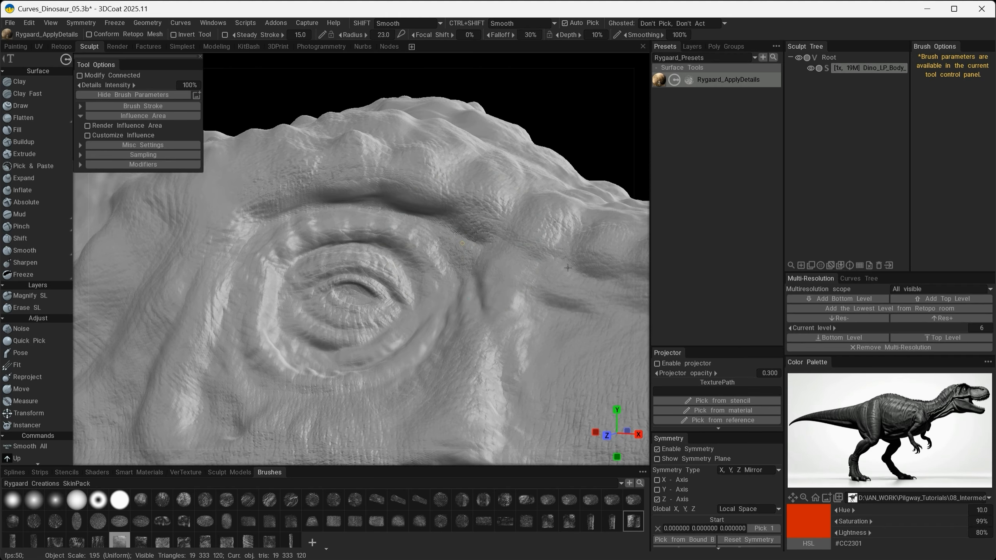
{"action": "right_click_drag", "start_coordinate": [567, 268], "coordinate": [506, 298], "text": "alt"}
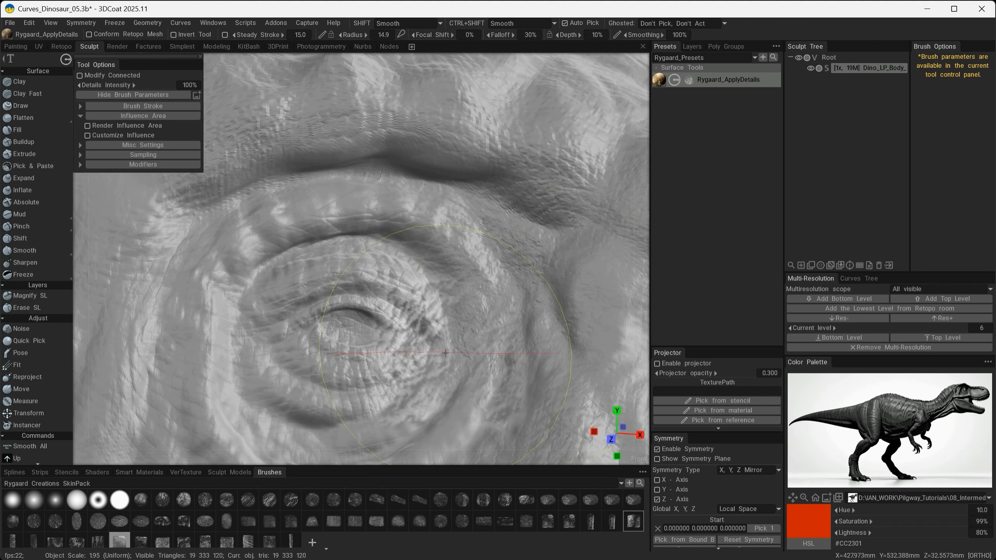
- Stamp the last alpha of the second brush row around the front corner of the eye and its surrounding folds
{"action": "mouse_move", "coordinate": [557, 355]}
{"action": "left_mouse_down", "text": "alt"}
{"action": "mouse_move", "coordinate": [479, 286]}
{"action": "mouse_move", "coordinate": [454, 320]}
{"action": "left_mouse_up", "text": "alt"}
{"action": "mouse_move", "coordinate": [454, 319]}
{"action": "right_mouse_down", "text": "alt"}
{"action": "mouse_move", "coordinate": [405, 294]}
{"action": "mouse_move", "coordinate": [311, 333]}
{"action": "right_mouse_up", "text": "alt"}
{"action": "left_click_drag", "start_coordinate": [310, 334], "coordinate": [332, 326], "text": "alt"}
{"action": "middle_click_drag", "start_coordinate": [332, 326], "coordinate": [398, 265], "text": "alt"}
{"action": "right_click_drag", "start_coordinate": [399, 264], "coordinate": [474, 329], "text": "alt"}
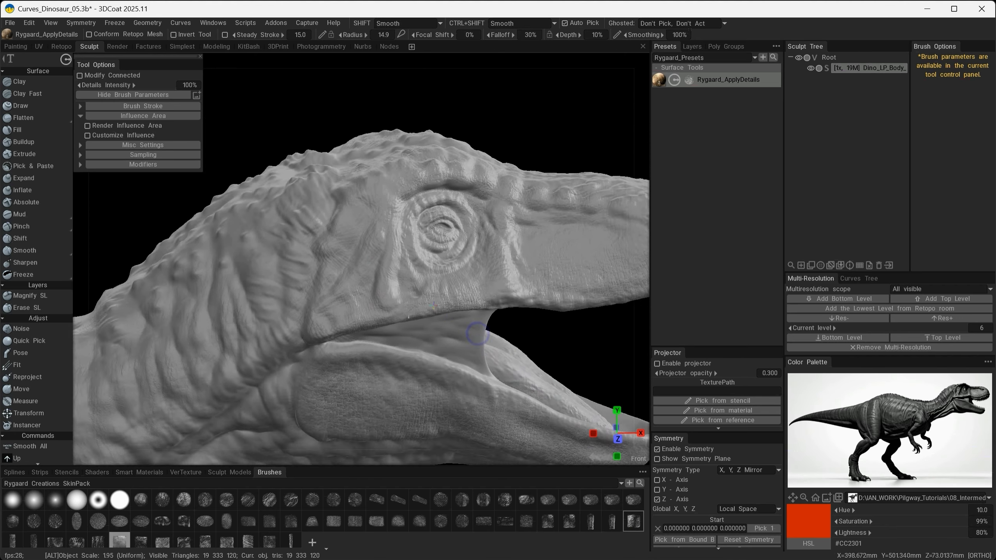
- Undo the last stamp, pick a skin alpha from the third brush row and texture the throat beneath the lower jaw
{"action": "left_click_drag", "start_coordinate": [474, 329], "coordinate": [398, 293], "text": "alt"}
{"action": "middle_click_drag", "start_coordinate": [398, 293], "coordinate": [398, 188], "text": "alt"}
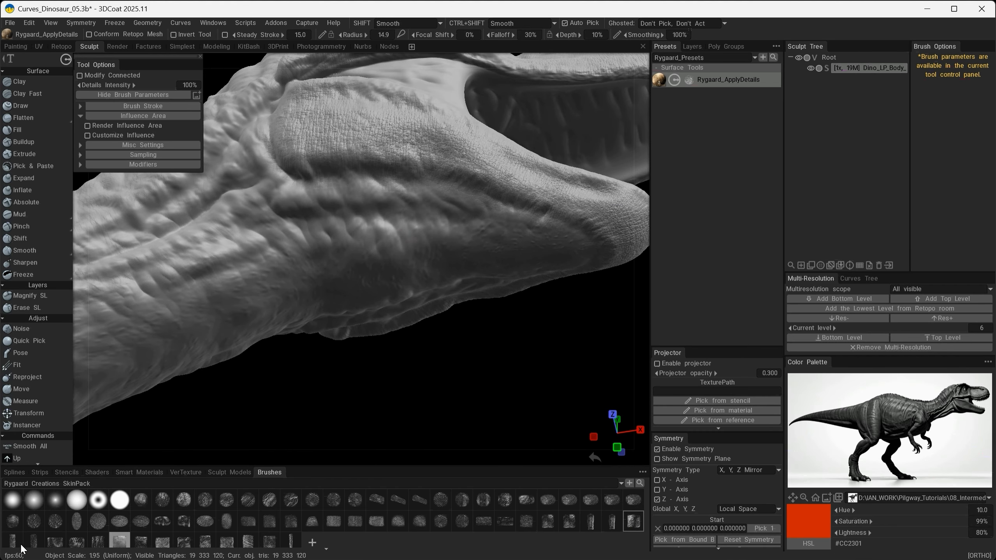
{"action": "key", "text": "ctrl+z"}
{"action": "left_click", "coordinate": [141, 541]}
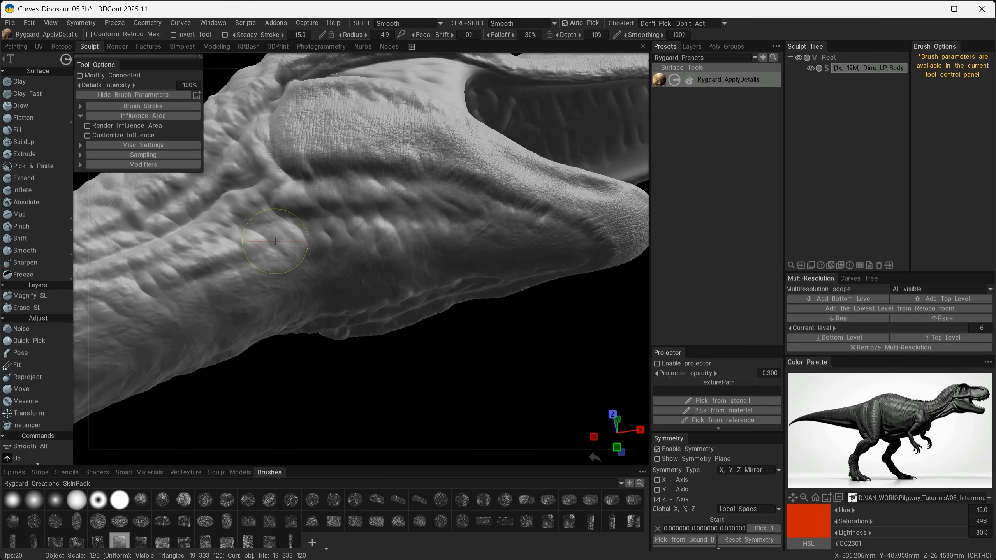
{"action": "left_click_drag", "start_coordinate": [334, 305], "coordinate": [400, 354], "text": "alt"}
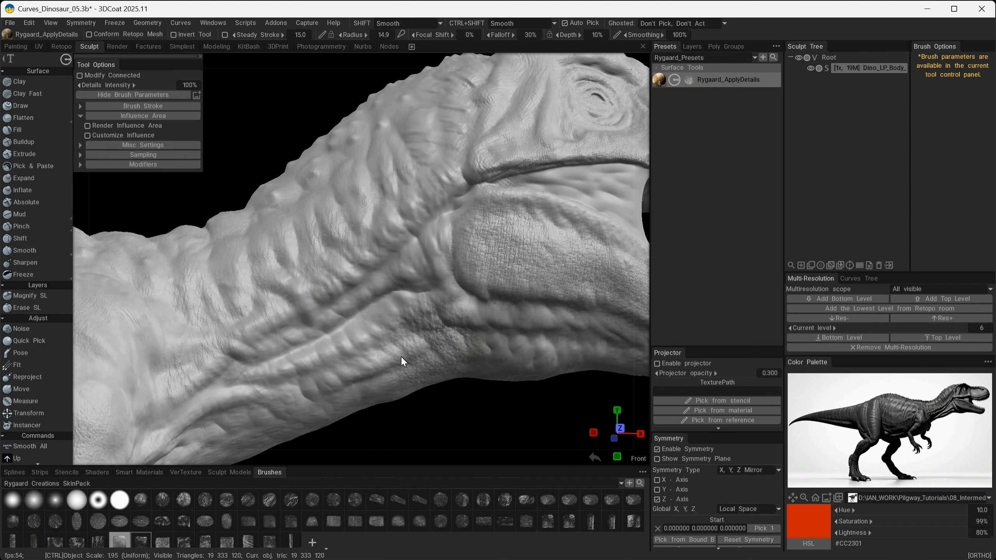
- Continue the skin texture along the throat and neck folds, undoing two unwanted stamps
{"action": "left_click_drag", "start_coordinate": [414, 248], "coordinate": [416, 247]}
{"action": "right_click_drag", "start_coordinate": [417, 247], "coordinate": [263, 232], "text": "alt"}
{"action": "left_click_drag", "start_coordinate": [337, 283], "coordinate": [349, 203], "text": "alt"}
{"action": "key", "text": "ctrl+z"}
{"action": "left_click_drag", "start_coordinate": [400, 267], "coordinate": [400, 267]}
{"action": "left_click_drag", "start_coordinate": [401, 267], "coordinate": [399, 333], "text": "alt"}
{"action": "key", "text": "ctrl+z"}
- Stamp the long crease alpha around the top and front of the shoulder where it meets the neck
{"action": "left_click_drag", "start_coordinate": [484, 292], "coordinate": [352, 308], "text": "alt"}
{"action": "left_click_drag", "start_coordinate": [302, 366], "coordinate": [277, 322], "text": "alt"}
{"action": "mouse_move", "coordinate": [377, 301]}
{"action": "left_mouse_down", "text": "alt"}
{"action": "mouse_move", "coordinate": [365, 310]}
{"action": "mouse_move", "coordinate": [405, 305]}
{"action": "left_mouse_up", "text": "alt"}
{"action": "left_click_drag", "start_coordinate": [500, 337], "coordinate": [524, 315]}
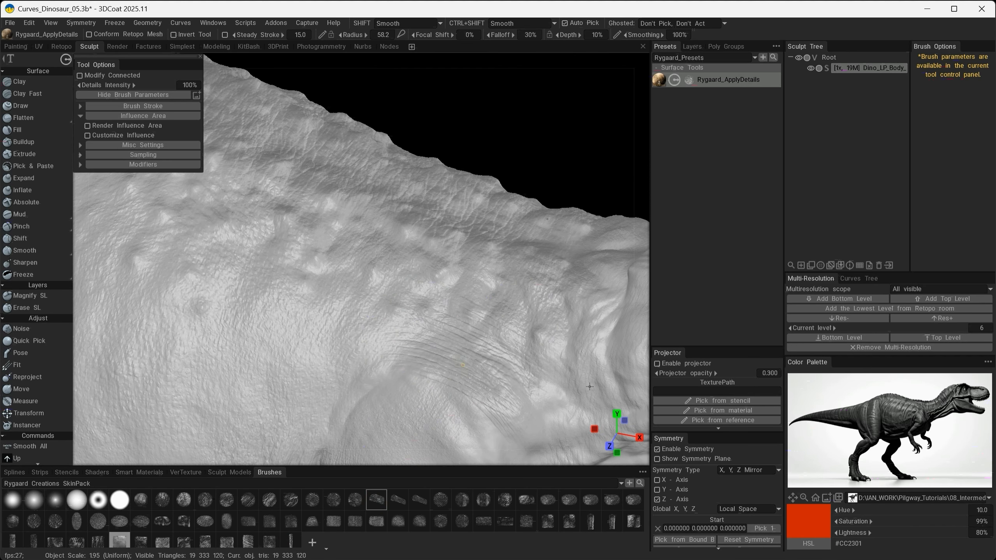
{"action": "mouse_move", "coordinate": [589, 387]}
{"action": "left_mouse_down", "text": "alt"}
{"action": "mouse_move", "coordinate": [402, 298]}
{"action": "mouse_move", "coordinate": [295, 326]}
{"action": "left_mouse_up", "text": "alt"}
{"action": "left_click_drag", "start_coordinate": [341, 411], "coordinate": [347, 363], "text": "alt"}
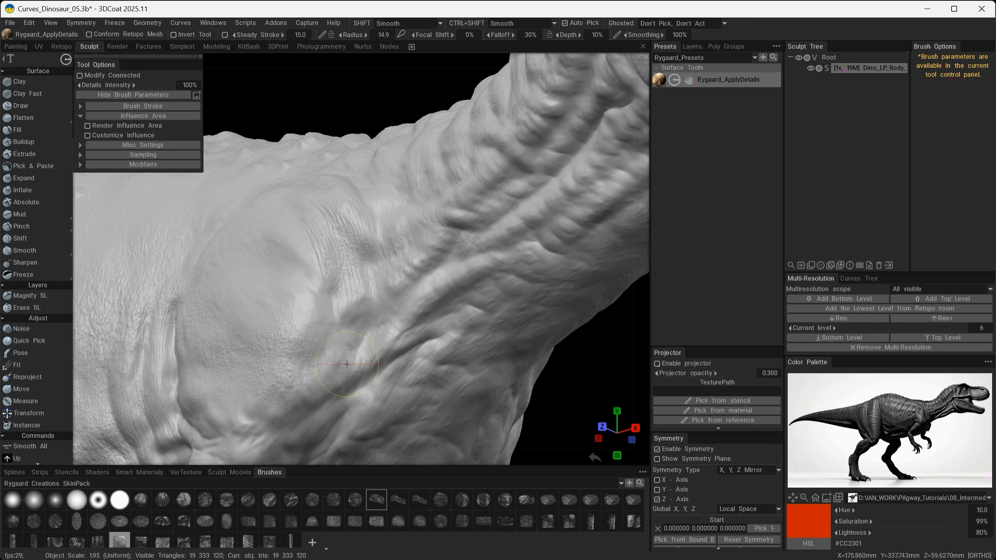
- Add crease lines across the upper arm and the skin folds where it joins the body, switching crease alphas
{"action": "left_click_drag", "start_coordinate": [351, 444], "coordinate": [326, 372], "text": "alt"}
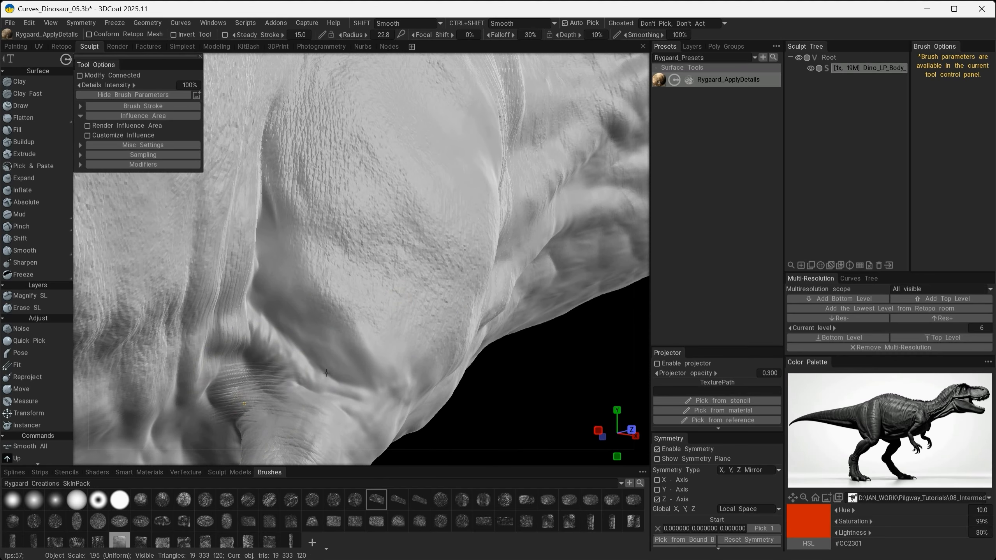
{"action": "left_click_drag", "start_coordinate": [274, 322], "coordinate": [279, 349], "text": "alt"}
{"action": "left_click_drag", "start_coordinate": [311, 276], "coordinate": [364, 320], "text": "alt"}
{"action": "left_click_drag", "start_coordinate": [296, 327], "coordinate": [445, 331], "text": "alt"}
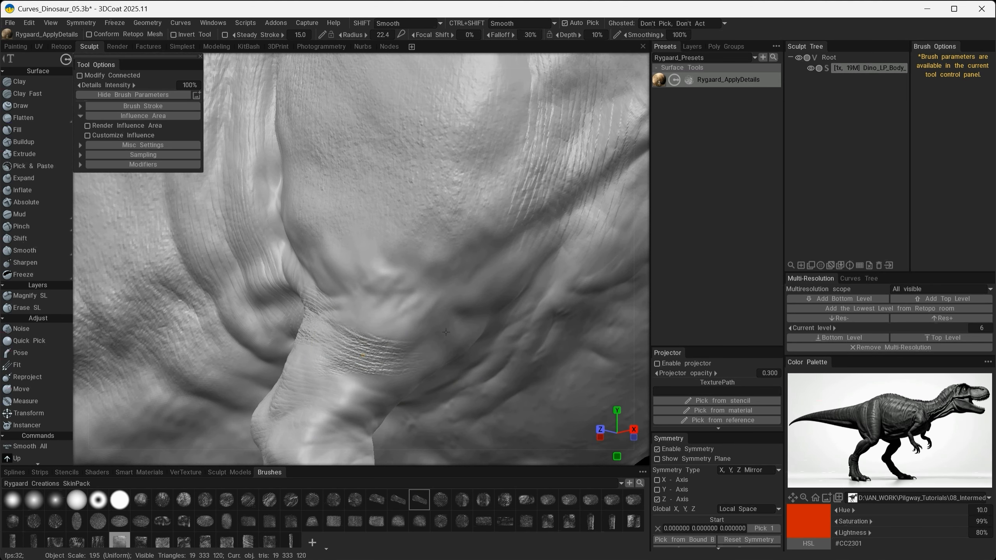
- Undo the last crease stamps, pick a round skin alpha from the first brush row and texture the folds between shoulder and chest
{"action": "key", "text": "ctrl+z"}
{"action": "mouse_move", "coordinate": [421, 225]}
{"action": "right_mouse_down", "text": "alt"}
{"action": "mouse_move", "coordinate": [290, 343]}
{"action": "mouse_move", "coordinate": [345, 318]}
{"action": "right_mouse_up", "text": "alt"}
{"action": "key", "text": "ctrl+z"}
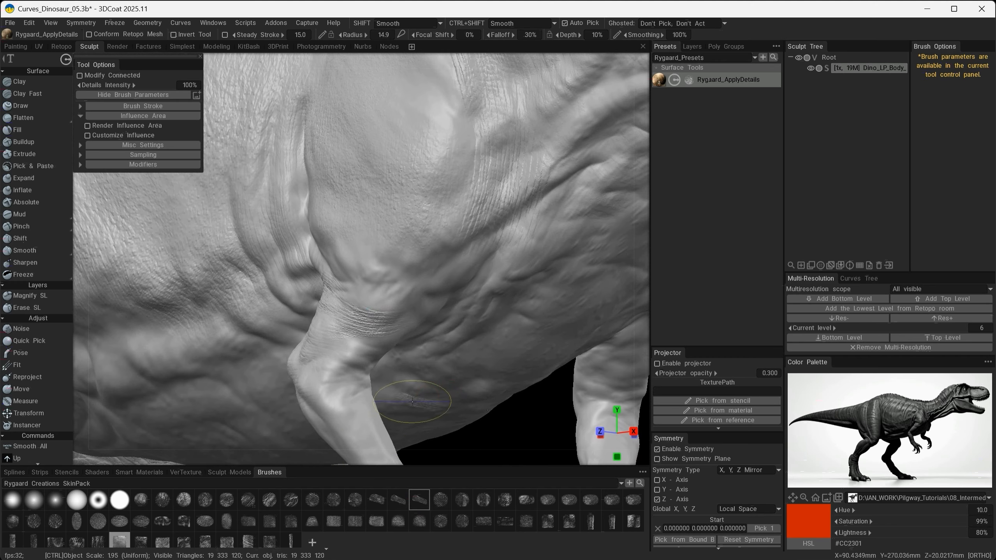
{"action": "left_click", "coordinate": [441, 500]}
{"action": "left_click_drag", "start_coordinate": [443, 255], "coordinate": [431, 247]}
{"action": "left_click_drag", "start_coordinate": [416, 253], "coordinate": [405, 313], "text": "alt"}
{"action": "left_click_drag", "start_coordinate": [520, 364], "coordinate": [291, 290], "text": "alt"}
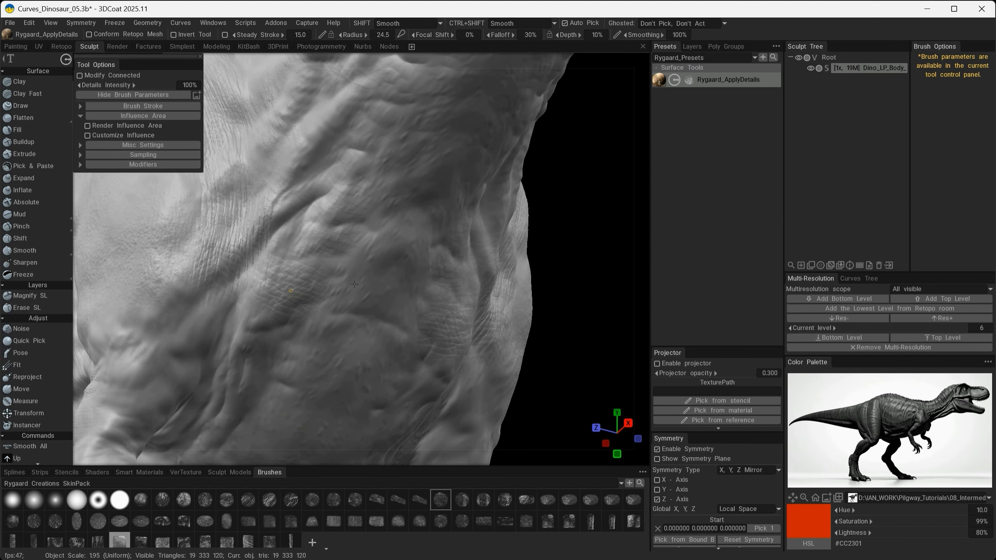
- Texture the front of the chest and the lower side of the neck with round skin alphas, undoing one unwanted stroke
{"action": "left_click_drag", "start_coordinate": [354, 284], "coordinate": [245, 294], "text": "alt"}
{"action": "key", "text": "ctrl+z"}
{"action": "left_click_drag", "start_coordinate": [268, 334], "coordinate": [432, 245], "text": "alt"}
{"action": "left_click_drag", "start_coordinate": [316, 219], "coordinate": [321, 379], "text": "alt"}
{"action": "left_click_drag", "start_coordinate": [344, 441], "coordinate": [447, 270], "text": "alt"}
{"action": "left_click_drag", "start_coordinate": [261, 259], "coordinate": [424, 313], "text": "alt"}
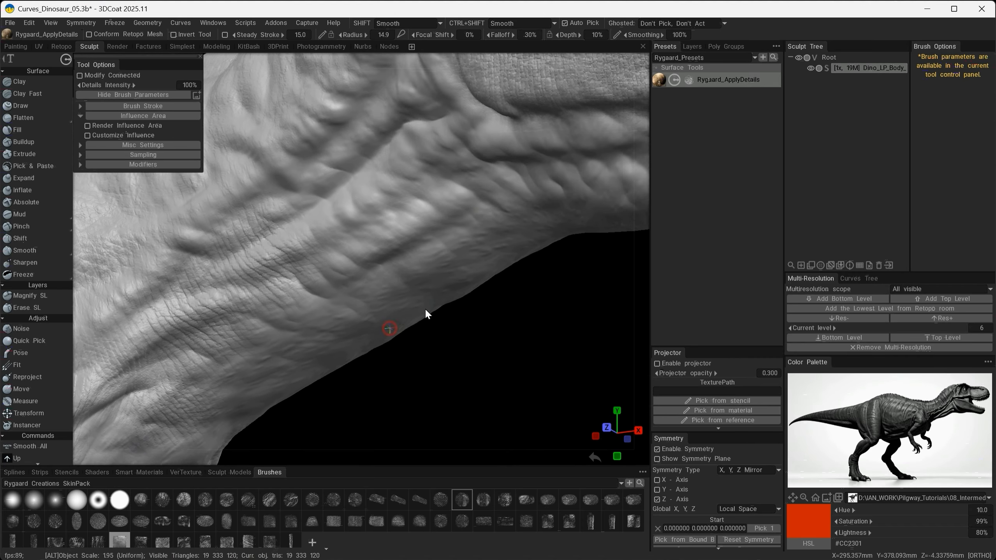
- Stamp wrinkled skin along the folds below the lower jaw and down the throat to the chest
{"action": "left_click_drag", "start_coordinate": [451, 184], "coordinate": [355, 188], "text": "alt"}
{"action": "left_click_drag", "start_coordinate": [240, 165], "coordinate": [412, 238], "text": "alt"}
{"action": "left_click_drag", "start_coordinate": [328, 135], "coordinate": [371, 285], "text": "alt"}
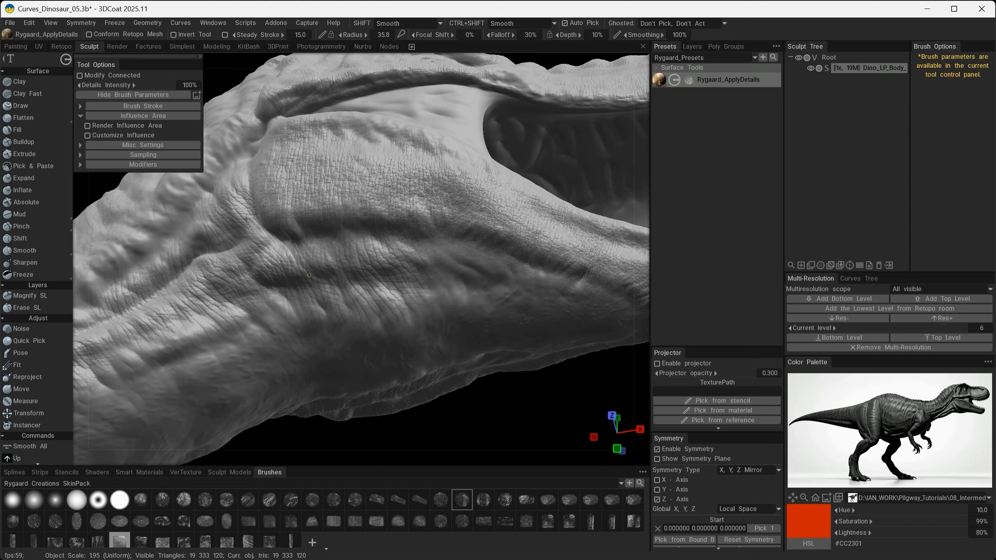
{"action": "mouse_move", "coordinate": [309, 275]}
{"action": "left_mouse_down", "text": "alt"}
{"action": "mouse_move", "coordinate": [439, 275]}
{"action": "mouse_move", "coordinate": [517, 289]}
{"action": "mouse_move", "coordinate": [493, 261]}
{"action": "mouse_move", "coordinate": [559, 358]}
{"action": "mouse_move", "coordinate": [450, 352]}
{"action": "mouse_move", "coordinate": [521, 298]}
{"action": "mouse_move", "coordinate": [525, 388]}
{"action": "mouse_move", "coordinate": [485, 369]}
{"action": "mouse_move", "coordinate": [504, 271]}
{"action": "mouse_move", "coordinate": [351, 456]}
{"action": "mouse_move", "coordinate": [509, 286]}
{"action": "mouse_move", "coordinate": [392, 337]}
{"action": "left_mouse_up", "text": "alt"}
{"action": "mouse_move", "coordinate": [333, 322]}
{"action": "left_mouse_down"}
{"action": "mouse_move", "coordinate": [315, 385]}
{"action": "mouse_move", "coordinate": [392, 337]}
{"action": "left_mouse_up"}
{"action": "left_click_drag", "start_coordinate": [325, 339], "coordinate": [341, 304]}
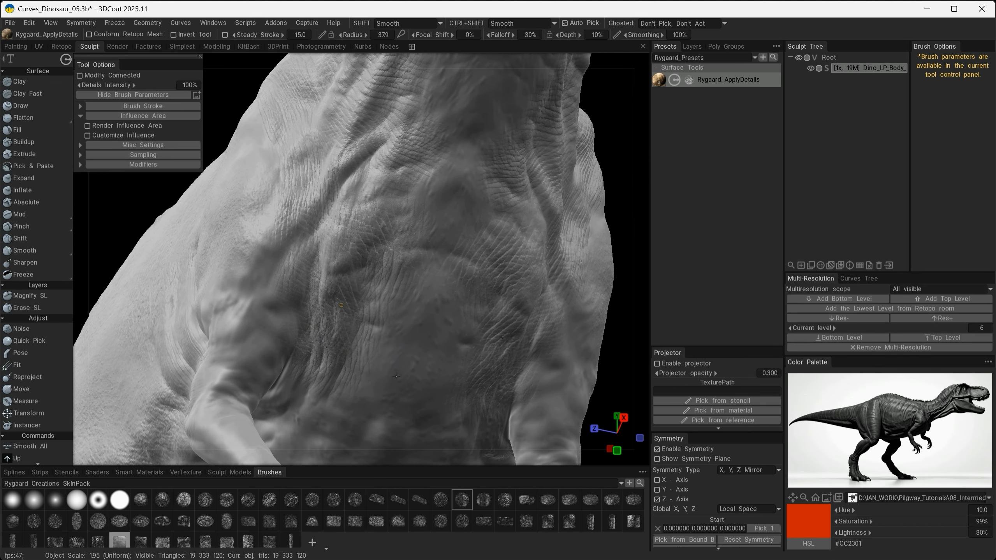
- Extend the wrinkle texture from the chest along the flank to the folds behind the thigh and at the tail base
{"action": "left_click_drag", "start_coordinate": [265, 274], "coordinate": [416, 301], "text": "alt"}
{"action": "left_click_drag", "start_coordinate": [415, 301], "coordinate": [450, 256], "text": "alt"}
{"action": "mouse_move", "coordinate": [409, 209]}
{"action": "left_mouse_down", "text": "alt"}
{"action": "mouse_move", "coordinate": [493, 393]}
{"action": "mouse_move", "coordinate": [470, 376]}
{"action": "mouse_move", "coordinate": [411, 392]}
{"action": "mouse_move", "coordinate": [390, 418]}
{"action": "mouse_move", "coordinate": [424, 313]}
{"action": "left_mouse_up", "text": "alt"}
{"action": "mouse_move", "coordinate": [424, 314]}
{"action": "left_mouse_down"}
{"action": "mouse_move", "coordinate": [426, 337]}
{"action": "mouse_move", "coordinate": [411, 326]}
{"action": "left_mouse_up"}
{"action": "mouse_move", "coordinate": [412, 325]}
{"action": "left_mouse_down", "text": "alt"}
{"action": "mouse_move", "coordinate": [360, 443]}
{"action": "mouse_move", "coordinate": [331, 360]}
{"action": "mouse_move", "coordinate": [363, 407]}
{"action": "mouse_move", "coordinate": [299, 333]}
{"action": "mouse_move", "coordinate": [367, 388]}
{"action": "mouse_move", "coordinate": [230, 262]}
{"action": "left_mouse_up", "text": "alt"}
{"action": "left_click_drag", "start_coordinate": [239, 216], "coordinate": [319, 318], "text": "alt"}
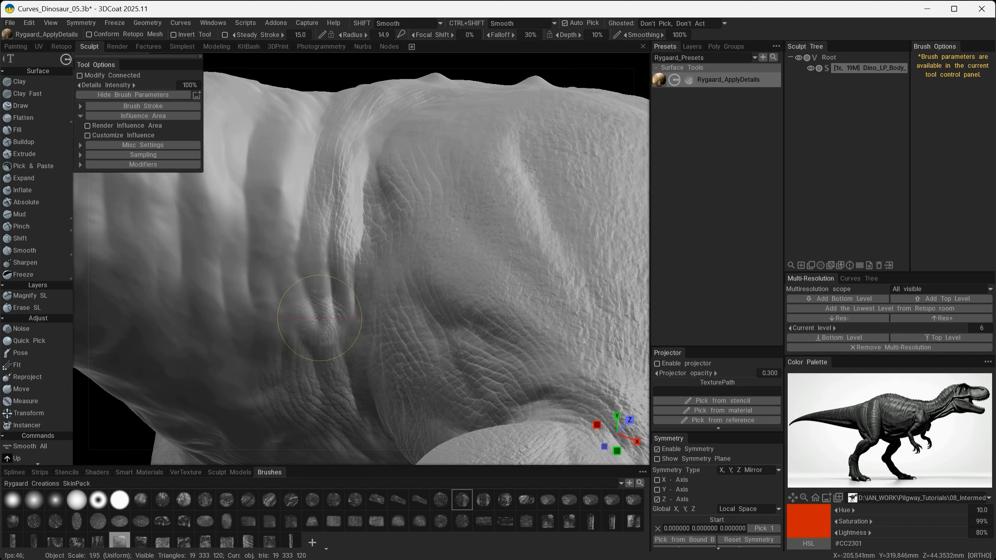
{"action": "left_click_drag", "start_coordinate": [247, 200], "coordinate": [483, 238], "text": "alt"}
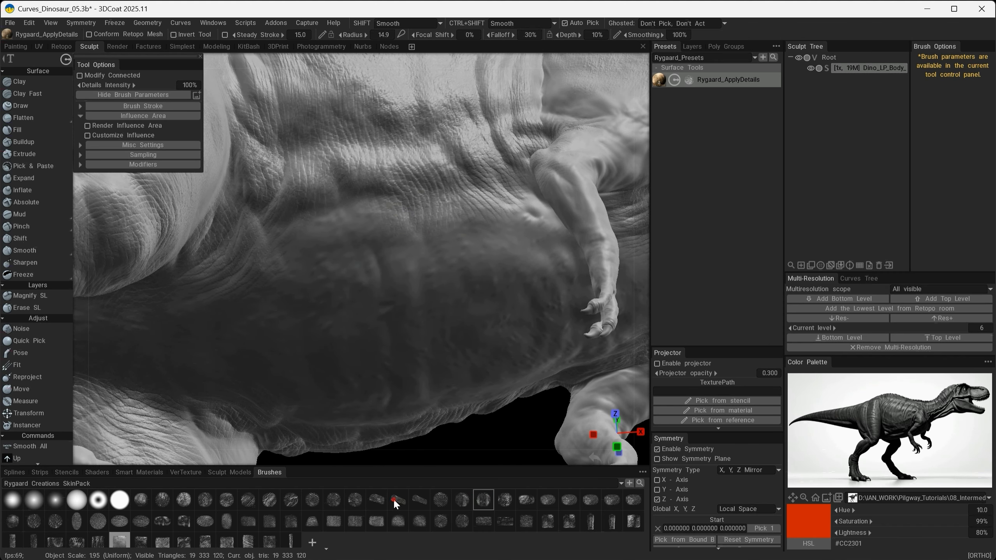
- Undo the belly stroke, set the brush depth to 2% and draw faint crease lines across the belly and between the arms
{"action": "left_click_drag", "start_coordinate": [460, 321], "coordinate": [395, 376], "text": "alt"}
{"action": "key", "text": "ctrl+z"}
{"action": "left_click_drag", "start_coordinate": [571, 38], "coordinate": [566, 38]}
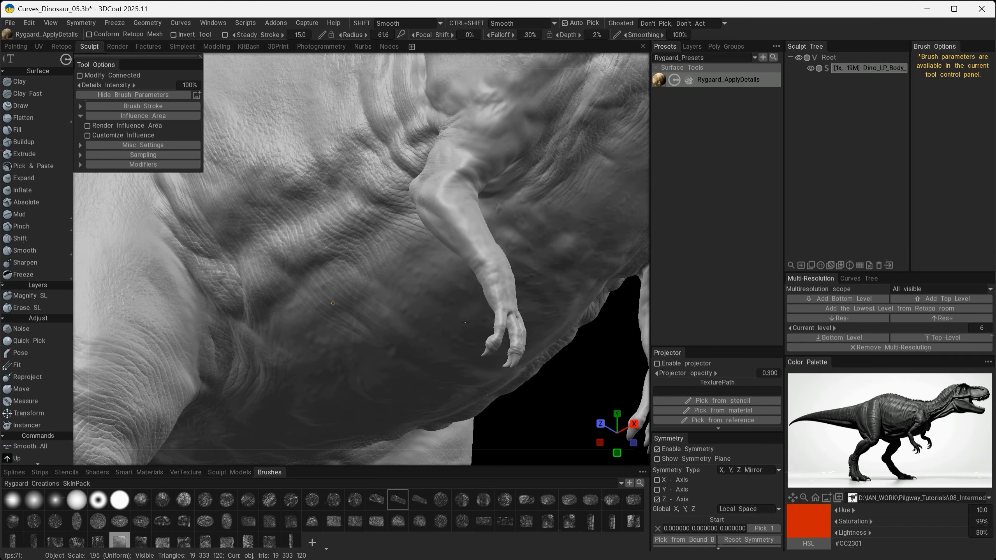
{"action": "left_click_drag", "start_coordinate": [333, 303], "coordinate": [375, 298], "text": "alt"}
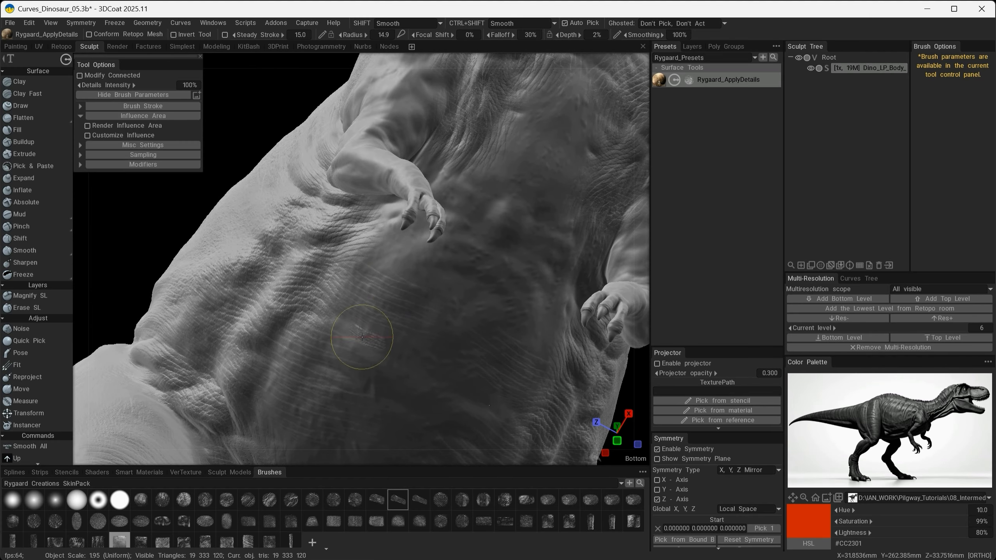
{"action": "left_click_drag", "start_coordinate": [362, 336], "coordinate": [391, 279], "text": "alt"}
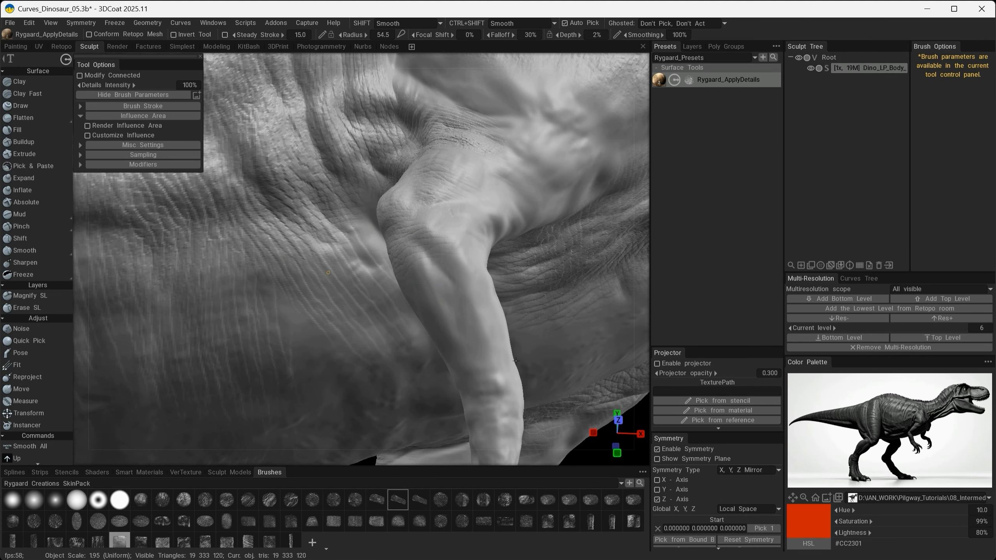
{"action": "mouse_move", "coordinate": [298, 335]}
{"action": "left_mouse_down", "text": "alt"}
{"action": "mouse_move", "coordinate": [366, 322]}
{"action": "mouse_move", "coordinate": [156, 345]}
{"action": "mouse_move", "coordinate": [434, 411]}
{"action": "left_mouse_up", "text": "alt"}
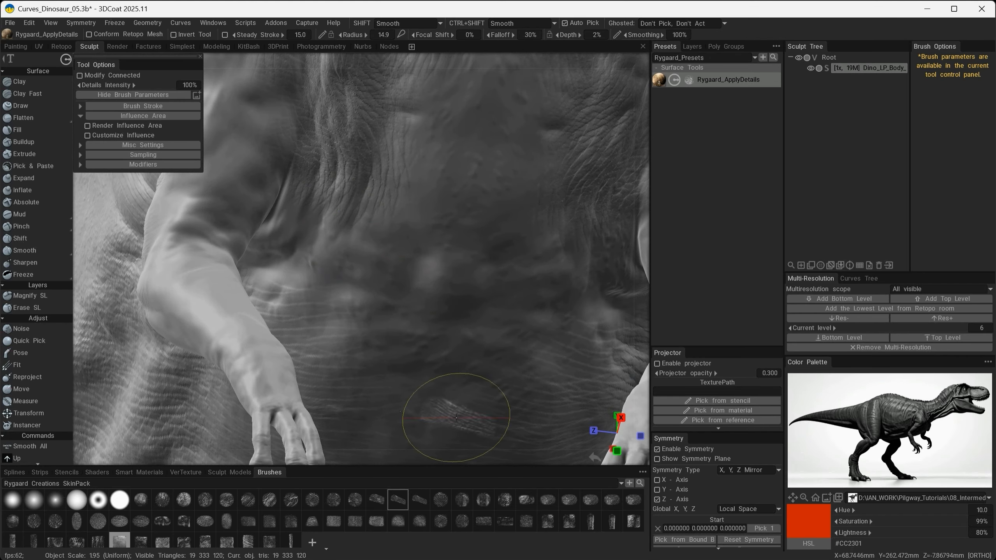
- Switch back to the round wrinkle alpha, raise the depth to 9% and texture the armpit folds and upper arm
{"action": "left_click", "coordinate": [462, 505]}
{"action": "left_click_drag", "start_coordinate": [302, 235], "coordinate": [329, 272], "text": "alt"}
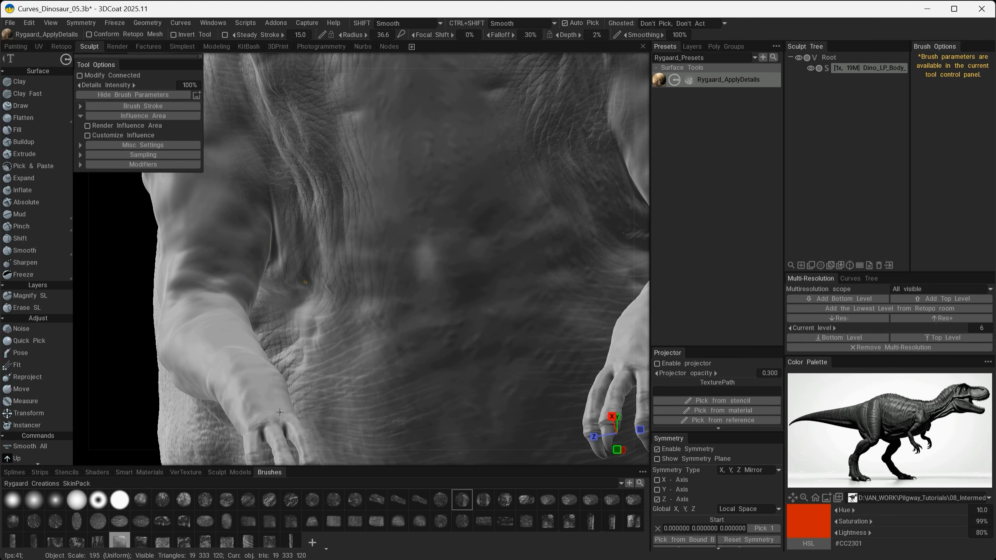
{"action": "left_click_drag", "start_coordinate": [279, 412], "coordinate": [279, 270], "text": "alt"}
{"action": "left_click", "coordinate": [279, 271]}
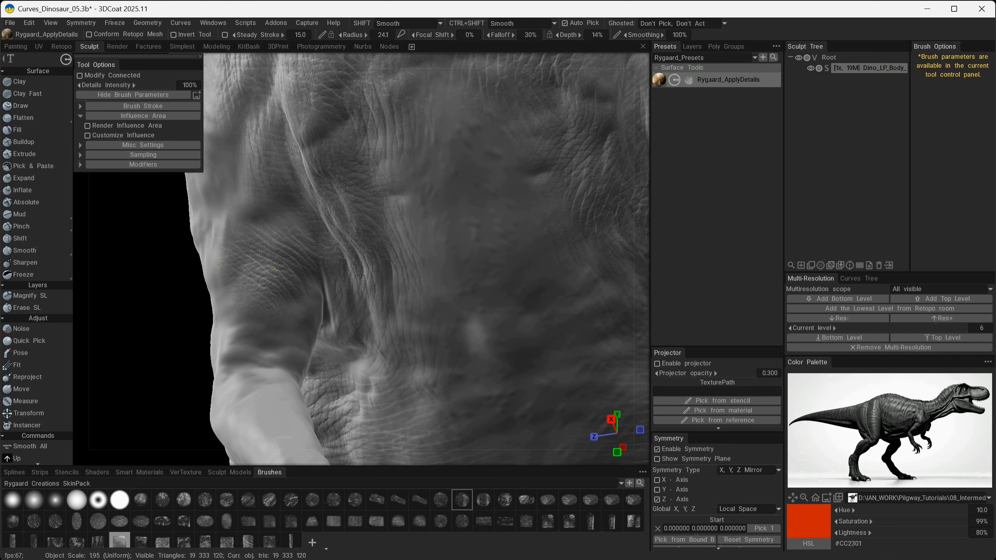
{"action": "left_click_drag", "start_coordinate": [361, 275], "coordinate": [287, 264], "text": "alt"}
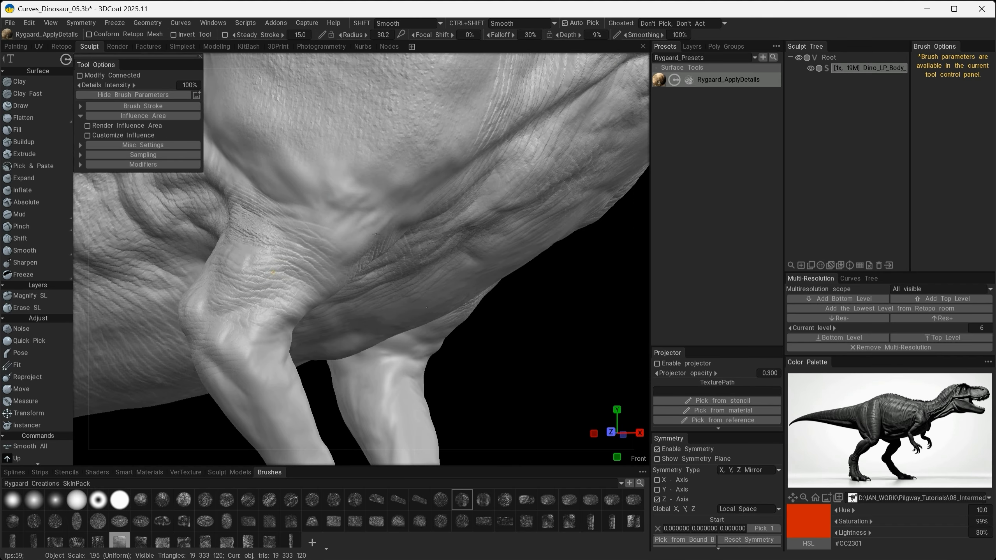
{"action": "left_click_drag", "start_coordinate": [376, 233], "coordinate": [379, 260], "text": "alt"}
{"action": "left_click", "coordinate": [283, 234]}
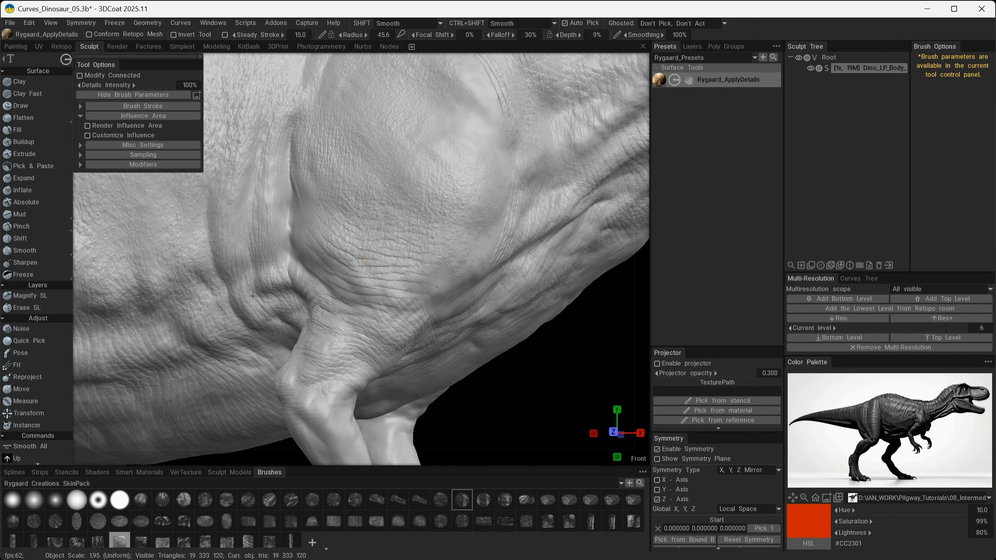
- Add wrinkles to the lower shoulder above the arm and along the folds running into the neck
{"action": "left_click_drag", "start_coordinate": [253, 295], "coordinate": [254, 295]}
{"action": "left_click_drag", "start_coordinate": [611, 376], "coordinate": [562, 382], "text": "alt"}
{"action": "right_click_drag", "start_coordinate": [352, 266], "coordinate": [381, 274], "text": "alt"}
{"action": "left_click_drag", "start_coordinate": [381, 274], "coordinate": [334, 299]}
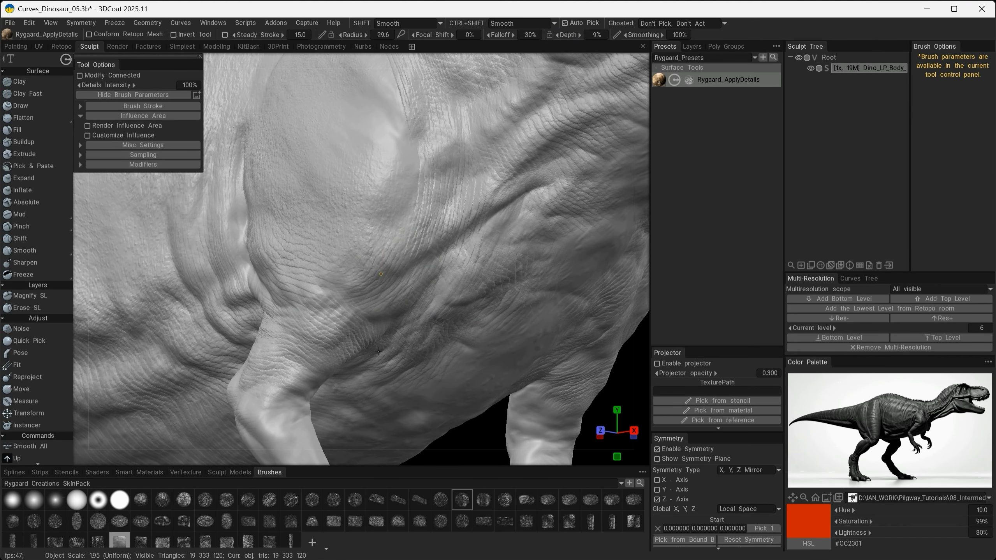
{"action": "right_click_drag", "start_coordinate": [381, 273], "coordinate": [490, 404], "text": "alt"}
{"action": "middle_click_drag", "start_coordinate": [490, 403], "coordinate": [282, 353], "text": "alt"}
{"action": "right_click_drag", "start_coordinate": [280, 307], "coordinate": [392, 336], "text": "alt"}
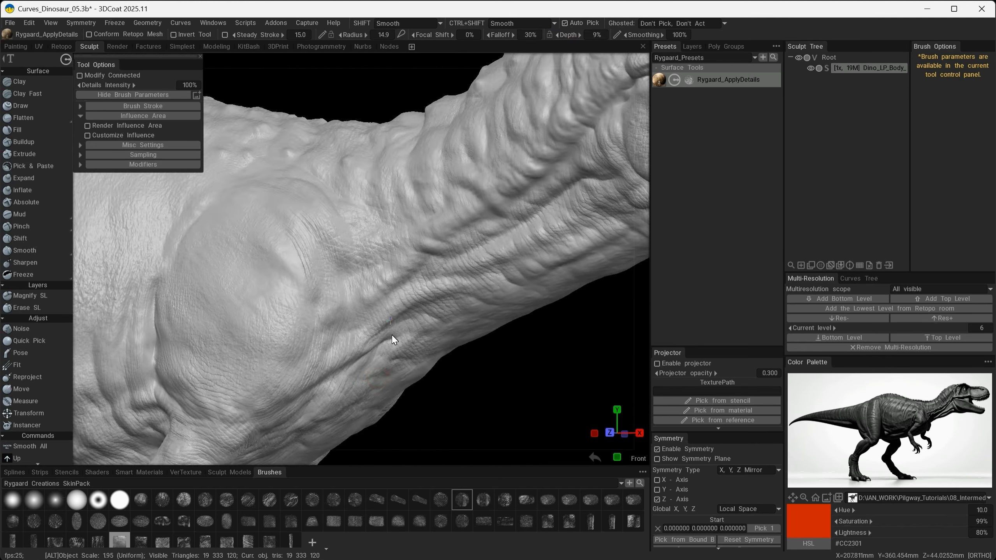
- Blend fine wrinkles over the shoulder bulge and the area where it meets the side of the neck
{"action": "left_click_drag", "start_coordinate": [391, 335], "coordinate": [337, 277], "text": "alt"}
{"action": "left_click_drag", "start_coordinate": [353, 355], "coordinate": [234, 296], "text": "alt"}
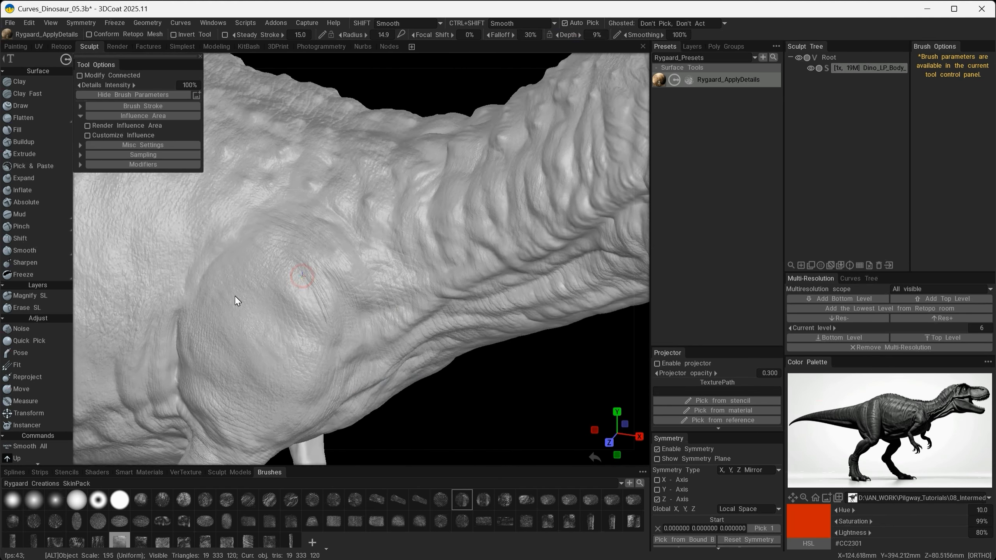
{"action": "right_click_drag", "start_coordinate": [235, 296], "coordinate": [374, 201], "text": "alt"}
{"action": "middle_click_drag", "start_coordinate": [549, 219], "coordinate": [380, 244], "text": "alt"}
{"action": "left_click_drag", "start_coordinate": [379, 243], "coordinate": [325, 369], "text": "alt"}
{"action": "right_click_drag", "start_coordinate": [325, 369], "coordinate": [403, 397], "text": "alt"}
{"action": "middle_click_drag", "start_coordinate": [403, 397], "coordinate": [473, 331], "text": "alt"}
- Texture the long folds on the lower side of the neck with the round wrinkle alpha
{"action": "mouse_move", "coordinate": [290, 302]}
{"action": "left_mouse_down"}
{"action": "mouse_move", "coordinate": [315, 292]}
{"action": "mouse_move", "coordinate": [392, 321]}
{"action": "mouse_move", "coordinate": [274, 236]}
{"action": "left_mouse_up"}
{"action": "left_click_drag", "start_coordinate": [355, 208], "coordinate": [578, 217], "text": "alt"}
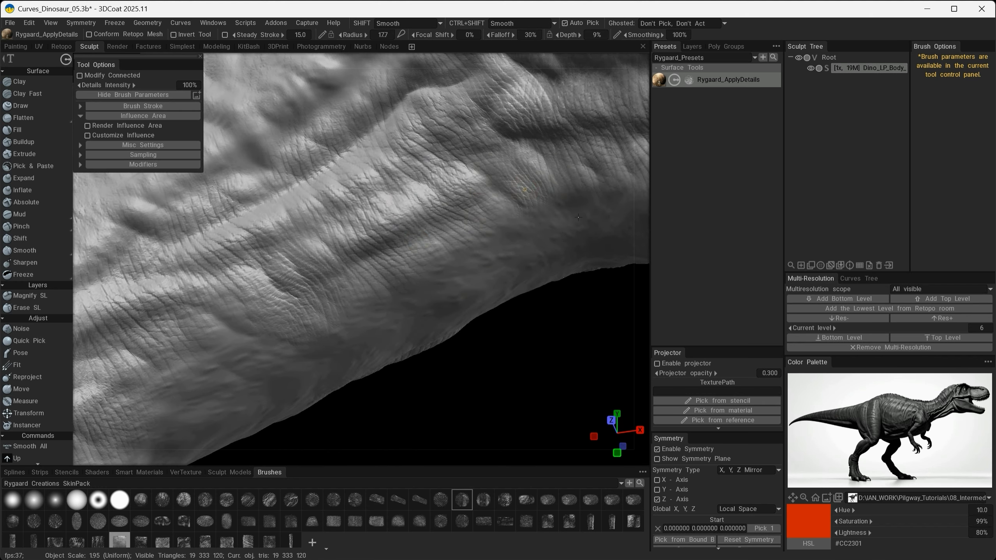
{"action": "left_click_drag", "start_coordinate": [440, 172], "coordinate": [285, 289], "text": "alt"}
{"action": "right_click_drag", "start_coordinate": [284, 289], "coordinate": [313, 313], "text": "alt"}
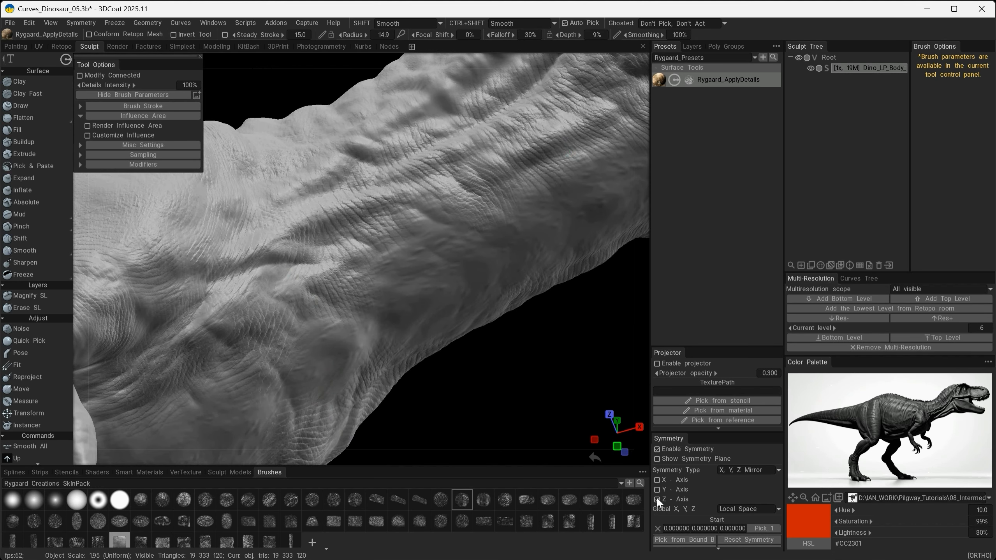
- Turn off Z-axis symmetry and stamp wrinkles along the underside of the throat and lower jaw
{"action": "mouse_move", "coordinate": [467, 328]}
{"action": "left_mouse_down", "text": "alt"}
{"action": "mouse_move", "coordinate": [356, 354]}
{"action": "mouse_move", "coordinate": [468, 427]}
{"action": "mouse_move", "coordinate": [418, 267]}
{"action": "mouse_move", "coordinate": [396, 265]}
{"action": "mouse_move", "coordinate": [342, 381]}
{"action": "mouse_move", "coordinate": [365, 345]}
{"action": "mouse_move", "coordinate": [449, 286]}
{"action": "mouse_move", "coordinate": [519, 407]}
{"action": "mouse_move", "coordinate": [344, 261]}
{"action": "mouse_move", "coordinate": [356, 364]}
{"action": "mouse_move", "coordinate": [446, 396]}
{"action": "mouse_move", "coordinate": [366, 272]}
{"action": "left_mouse_up", "text": "alt"}
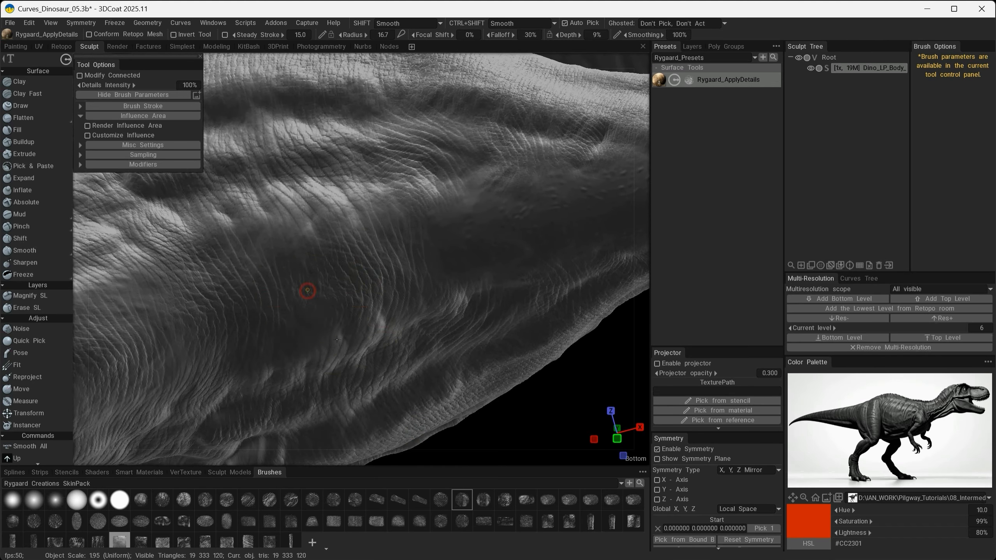
{"action": "left_click_drag", "start_coordinate": [307, 290], "coordinate": [340, 291], "text": "alt"}
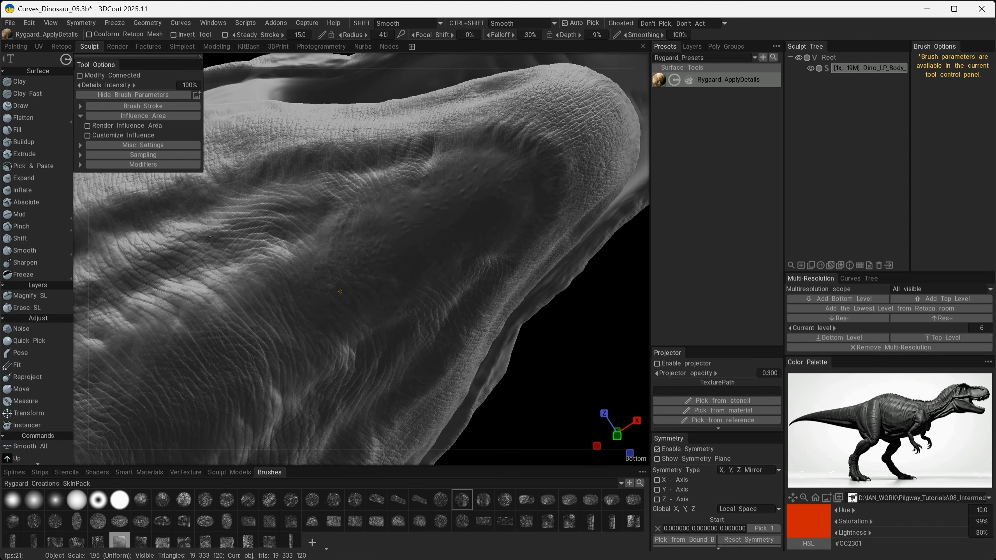
{"action": "left_click_drag", "start_coordinate": [429, 332], "coordinate": [372, 453]}
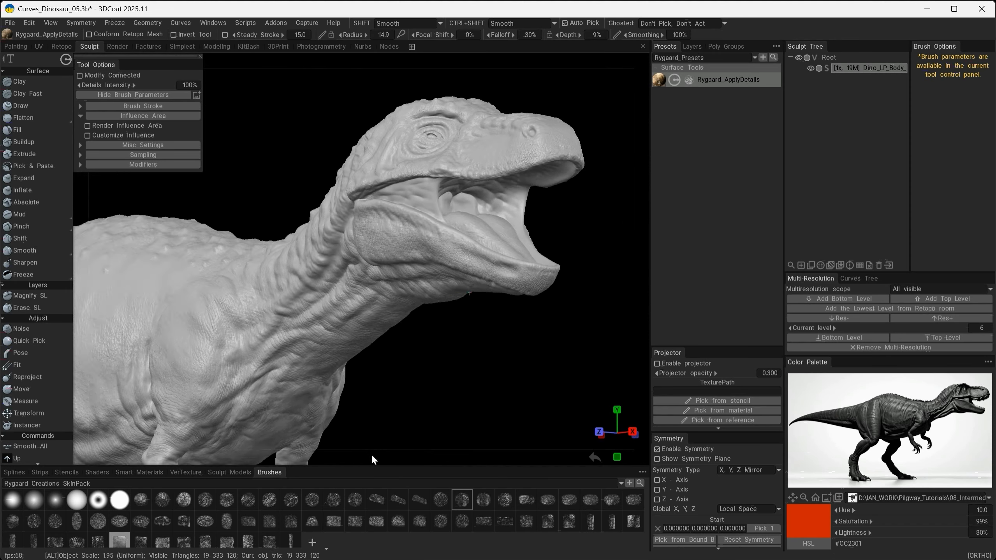
- Add wrinkle detail to the side of the head behind the eye and to the upper neck folds
{"action": "right_click_drag", "start_coordinate": [372, 453], "coordinate": [437, 257], "text": "alt"}
{"action": "left_click_drag", "start_coordinate": [437, 257], "coordinate": [414, 278], "text": "alt"}
{"action": "middle_click_drag", "start_coordinate": [413, 278], "coordinate": [545, 407], "text": "alt"}
{"action": "mouse_move", "coordinate": [397, 220]}
{"action": "left_mouse_down"}
{"action": "mouse_move", "coordinate": [393, 240]}
{"action": "mouse_move", "coordinate": [342, 273]}
{"action": "left_mouse_up"}
{"action": "mouse_move", "coordinate": [383, 349]}
{"action": "left_mouse_down", "text": "alt"}
{"action": "mouse_move", "coordinate": [473, 347]}
{"action": "mouse_move", "coordinate": [347, 314]}
{"action": "left_mouse_up", "text": "alt"}
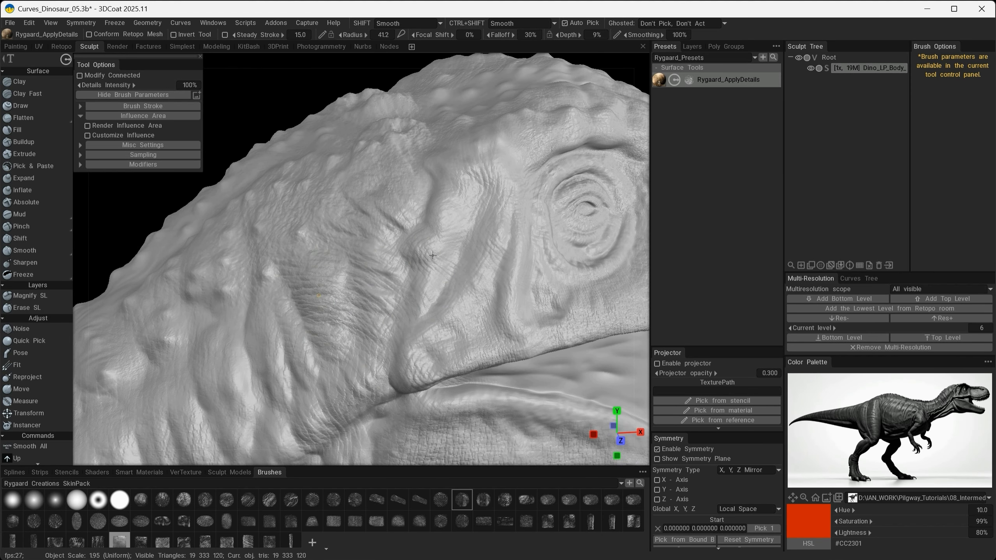
{"action": "left_click_drag", "start_coordinate": [433, 255], "coordinate": [434, 268], "text": "alt"}
{"action": "right_click_drag", "start_coordinate": [434, 267], "coordinate": [400, 231], "text": "alt"}
{"action": "left_click_drag", "start_coordinate": [399, 231], "coordinate": [377, 212], "text": "alt"}
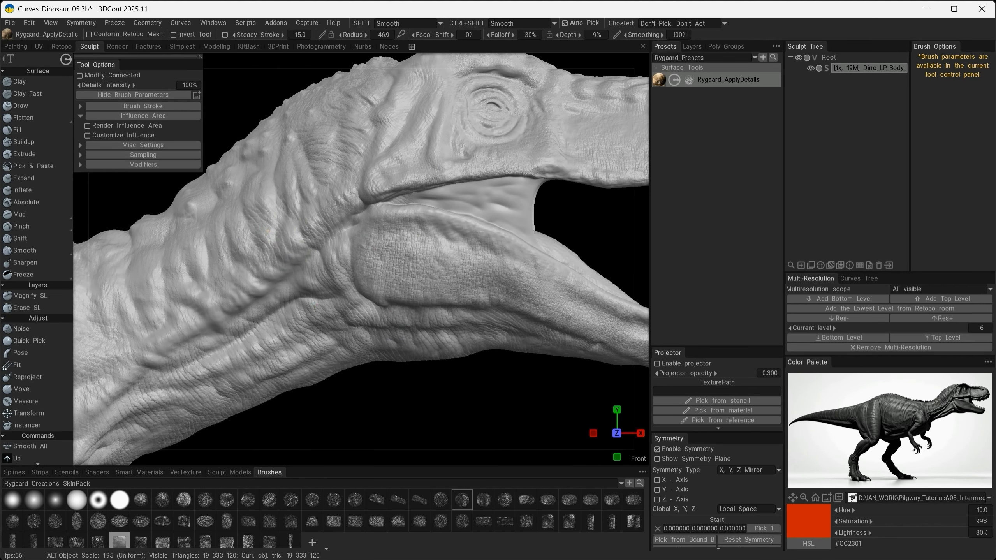
- Continue the wrinkle texture from the neck along the body to the underside of the tail base
{"action": "middle_click_drag", "start_coordinate": [268, 231], "coordinate": [410, 234], "text": "alt"}
{"action": "left_click_drag", "start_coordinate": [225, 318], "coordinate": [355, 325], "text": "alt"}
{"action": "right_click_drag", "start_coordinate": [356, 380], "coordinate": [394, 350], "text": "alt"}
{"action": "left_click_drag", "start_coordinate": [428, 411], "coordinate": [411, 303], "text": "alt"}
{"action": "left_click_drag", "start_coordinate": [345, 357], "coordinate": [288, 397]}
{"action": "left_click_drag", "start_coordinate": [356, 275], "coordinate": [399, 375], "text": "alt"}
{"action": "left_click_drag", "start_coordinate": [386, 340], "coordinate": [404, 360], "text": "alt"}
{"action": "left_click_drag", "start_coordinate": [420, 391], "coordinate": [328, 370]}
{"action": "middle_click_drag", "start_coordinate": [235, 305], "coordinate": [408, 339], "text": "alt"}
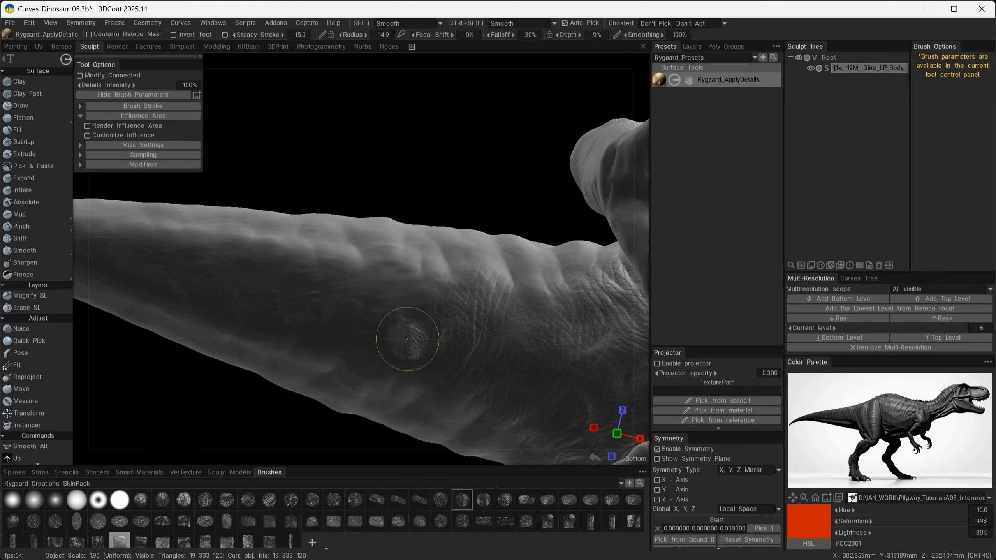
- Stamp wrinkled skin across the side folds and lower edge of the tail base behind the thigh
{"action": "left_click_drag", "start_coordinate": [391, 318], "coordinate": [558, 280], "text": "alt"}
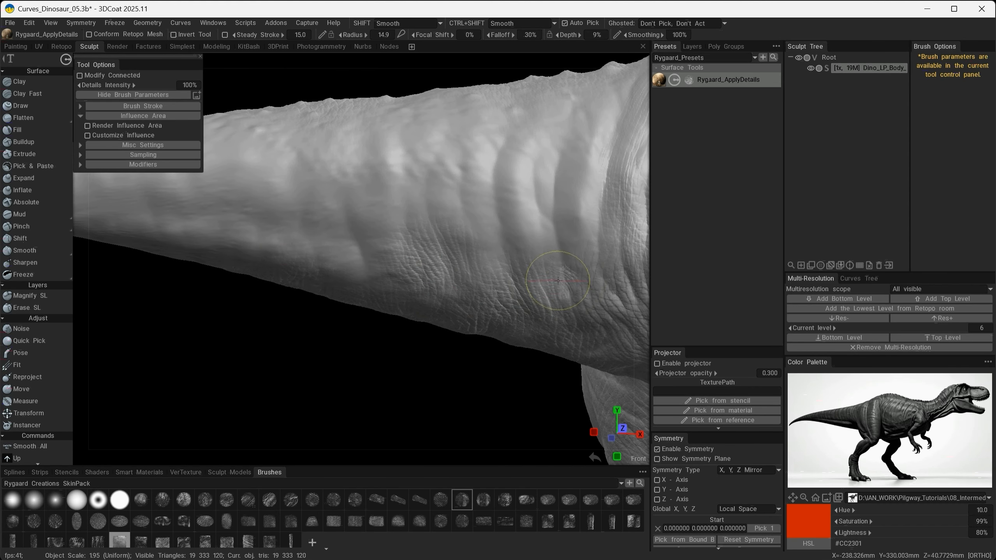
{"action": "mouse_move", "coordinate": [282, 241]}
{"action": "left_mouse_down", "text": "alt"}
{"action": "mouse_move", "coordinate": [533, 335]}
{"action": "mouse_move", "coordinate": [511, 378]}
{"action": "mouse_move", "coordinate": [373, 275]}
{"action": "left_mouse_up", "text": "alt"}
{"action": "middle_click_drag", "start_coordinate": [401, 278], "coordinate": [344, 309], "text": "alt"}
{"action": "mouse_move", "coordinate": [345, 309]}
{"action": "left_mouse_down", "text": "alt"}
{"action": "mouse_move", "coordinate": [399, 312]}
{"action": "mouse_move", "coordinate": [346, 256]}
{"action": "left_mouse_up", "text": "alt"}
{"action": "middle_click_drag", "start_coordinate": [347, 256], "coordinate": [510, 298], "text": "alt"}
{"action": "left_click_drag", "start_coordinate": [257, 317], "coordinate": [292, 406]}
{"action": "right_click_drag", "start_coordinate": [292, 407], "coordinate": [377, 336], "text": "alt"}
{"action": "left_click_drag", "start_coordinate": [376, 336], "coordinate": [318, 373], "text": "alt"}
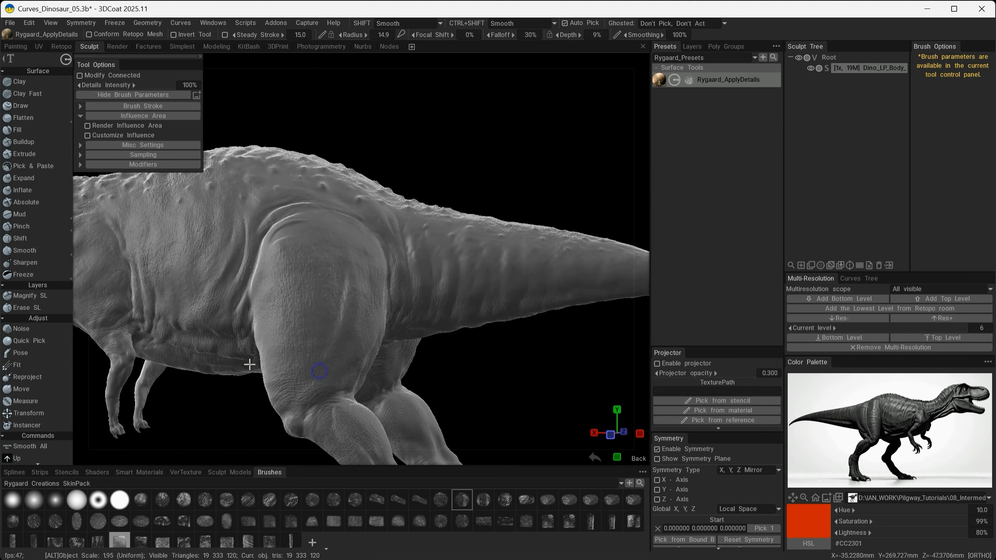
- Check the detailing on both sides of the body and texture the curved hip folds above the thigh
{"action": "right_click_drag", "start_coordinate": [318, 374], "coordinate": [353, 298], "text": "alt"}
{"action": "left_click_drag", "start_coordinate": [251, 271], "coordinate": [228, 290]}
{"action": "mouse_move", "coordinate": [314, 235]}
{"action": "left_mouse_down", "text": "alt"}
{"action": "mouse_move", "coordinate": [348, 221]}
{"action": "mouse_move", "coordinate": [369, 251]}
{"action": "left_mouse_up", "text": "alt"}
{"action": "right_click_drag", "start_coordinate": [369, 251], "coordinate": [298, 274], "text": "alt"}
{"action": "left_click_drag", "start_coordinate": [298, 274], "coordinate": [243, 290], "text": "alt"}
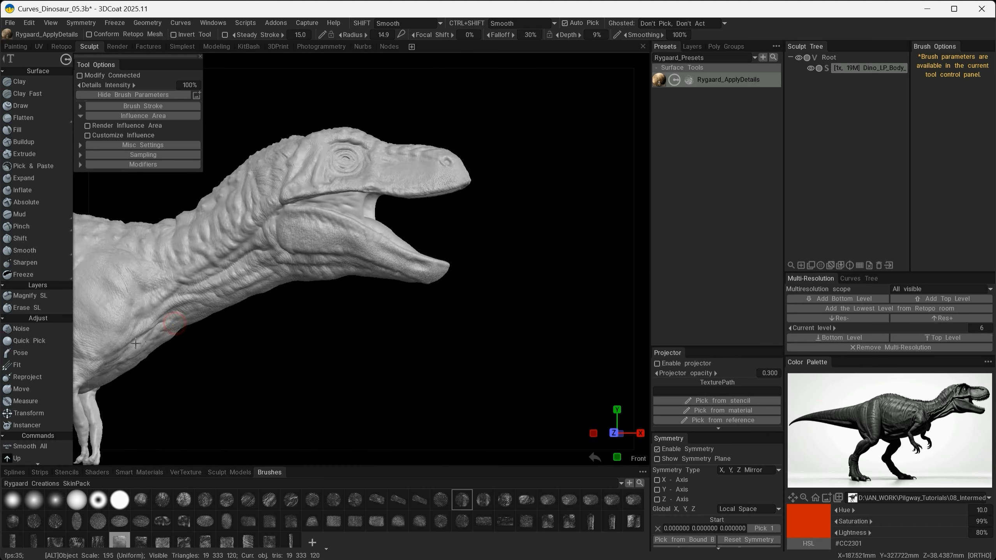
{"action": "middle_click_drag", "start_coordinate": [243, 290], "coordinate": [337, 314], "text": "alt"}
{"action": "right_click_drag", "start_coordinate": [336, 313], "coordinate": [384, 275], "text": "alt"}
{"action": "mouse_move", "coordinate": [257, 239]}
{"action": "left_mouse_down"}
{"action": "mouse_move", "coordinate": [288, 251]}
{"action": "mouse_move", "coordinate": [353, 209]}
{"action": "left_mouse_up"}
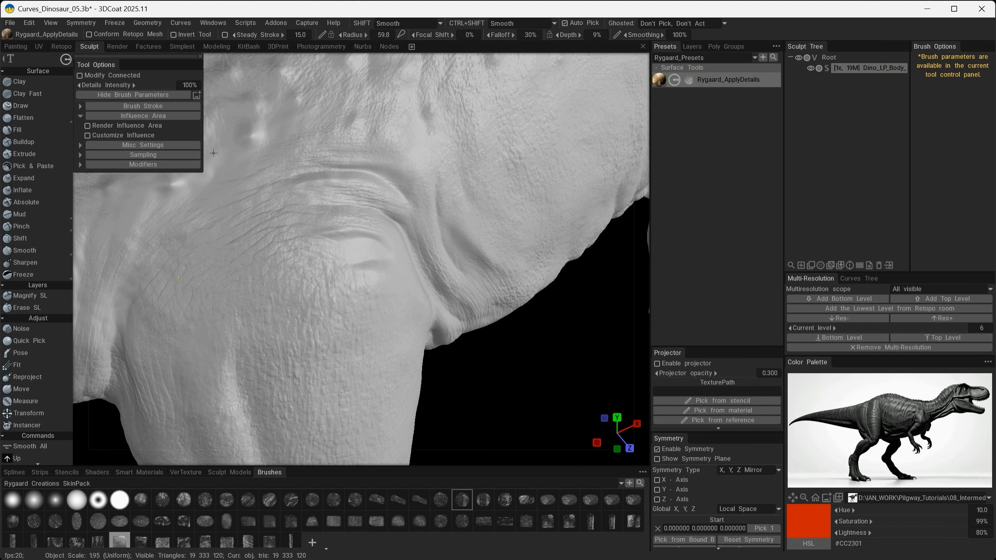
- Turn Z-axis symmetry back on and texture the hip and lower back around the raised bumps
{"action": "left_click_drag", "start_coordinate": [213, 153], "coordinate": [437, 274], "text": "alt"}
{"action": "mouse_move", "coordinate": [437, 275]}
{"action": "left_mouse_down"}
{"action": "mouse_move", "coordinate": [459, 313]}
{"action": "mouse_move", "coordinate": [448, 279]}
{"action": "mouse_move", "coordinate": [378, 346]}
{"action": "left_mouse_up"}
{"action": "left_click", "coordinate": [656, 500]}
{"action": "left_click_drag", "start_coordinate": [439, 251], "coordinate": [376, 288], "text": "alt"}
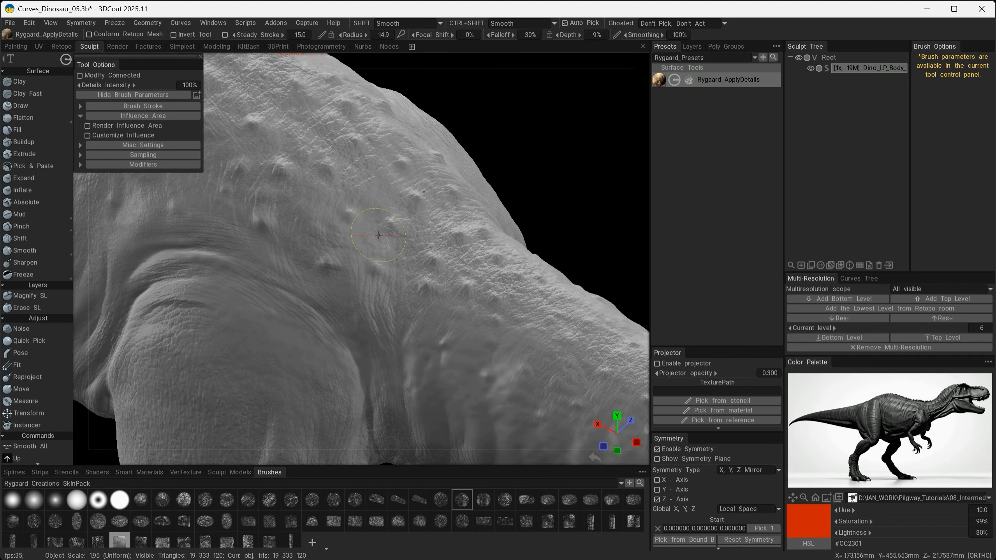
{"action": "left_click_drag", "start_coordinate": [378, 235], "coordinate": [328, 378], "text": "alt"}
{"action": "left_click_drag", "start_coordinate": [272, 283], "coordinate": [493, 297], "text": "alt"}
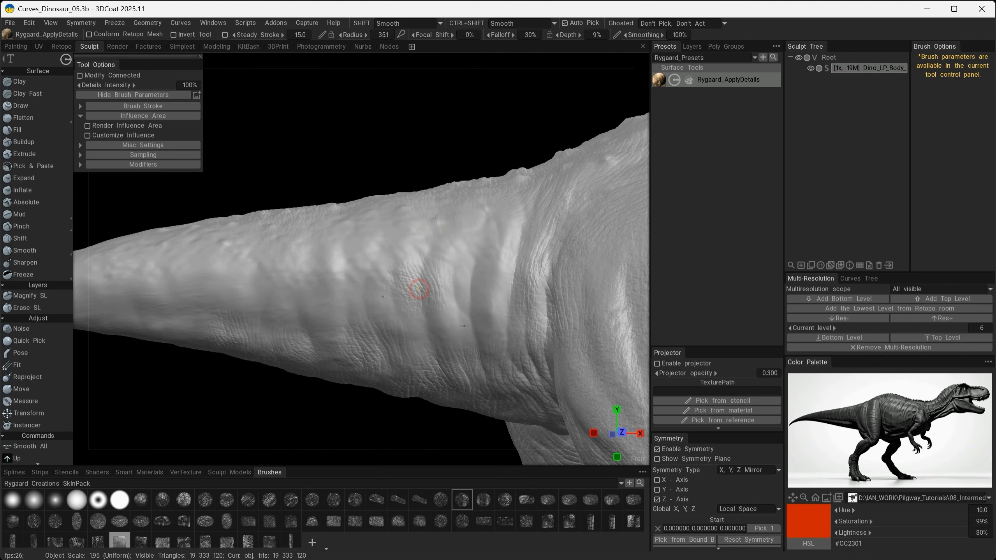
- Stamp scaly skin along the side of the tail's rear half toward the thin end
{"action": "mouse_move", "coordinate": [464, 325]}
{"action": "left_mouse_down"}
{"action": "mouse_move", "coordinate": [346, 240]}
{"action": "mouse_move", "coordinate": [295, 333]}
{"action": "left_mouse_up"}
{"action": "middle_click_drag", "start_coordinate": [294, 333], "coordinate": [400, 295], "text": "alt"}
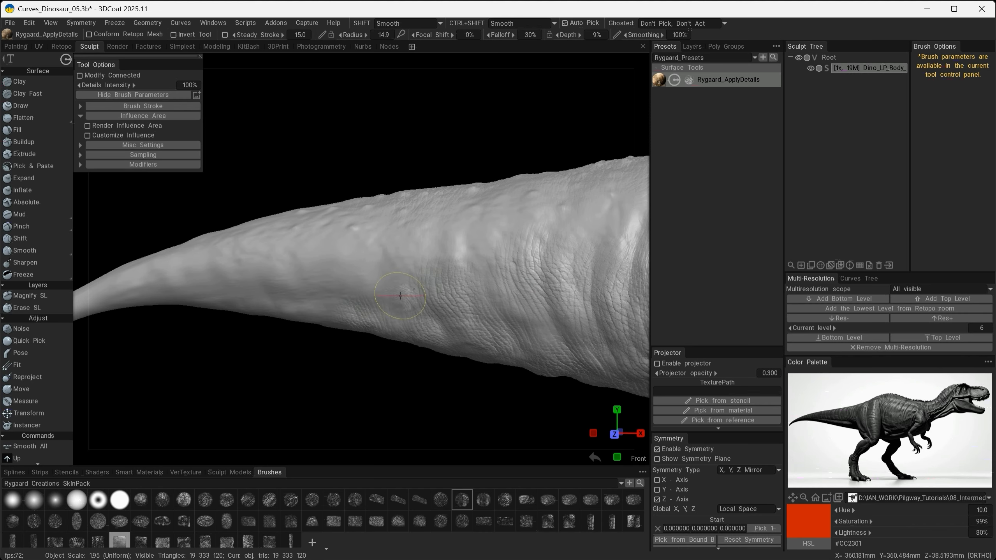
{"action": "left_click_drag", "start_coordinate": [360, 281], "coordinate": [422, 277], "text": "alt"}
{"action": "mouse_move", "coordinate": [271, 270]}
{"action": "left_mouse_down"}
{"action": "mouse_move", "coordinate": [288, 333]}
{"action": "mouse_move", "coordinate": [511, 311]}
{"action": "mouse_move", "coordinate": [441, 320]}
{"action": "left_mouse_up"}
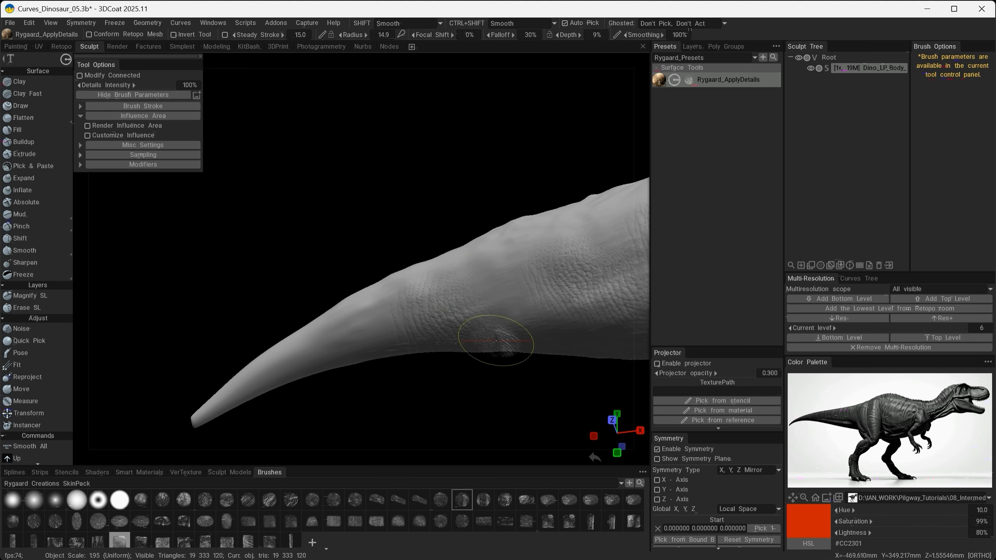
- Texture the underside and lower side of the tapering tail end with wrinkled skin up to the tip
{"action": "left_click_drag", "start_coordinate": [496, 340], "coordinate": [475, 255], "text": "alt"}
{"action": "left_click_drag", "start_coordinate": [676, 508], "coordinate": [535, 344], "text": "alt"}
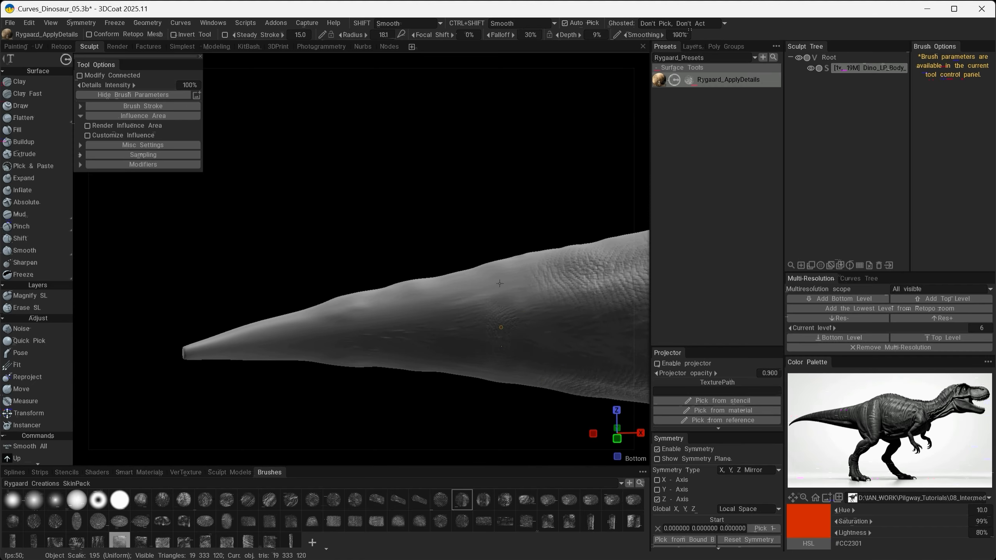
{"action": "left_click_drag", "start_coordinate": [499, 283], "coordinate": [384, 211], "text": "alt"}
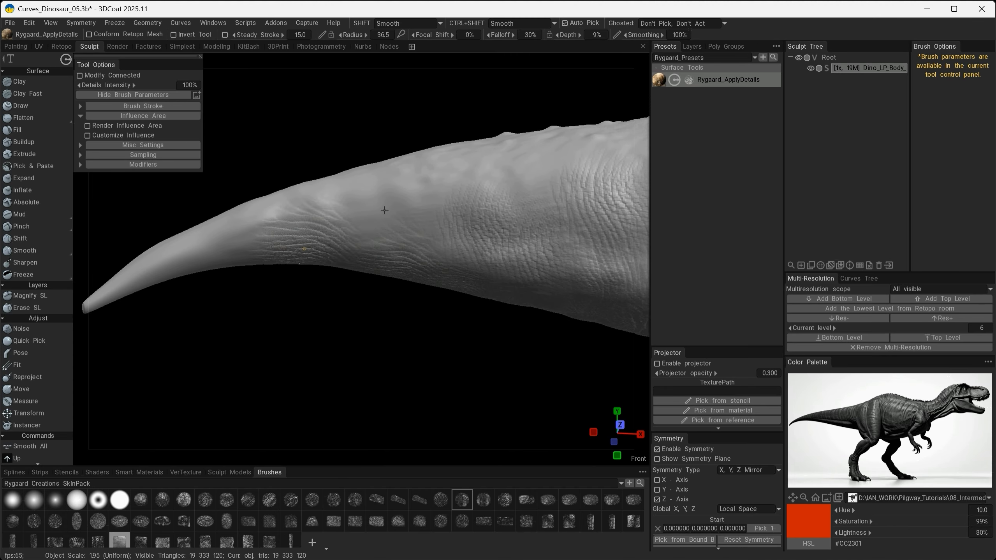
{"action": "left_click_drag", "start_coordinate": [367, 331], "coordinate": [296, 357], "text": "alt"}
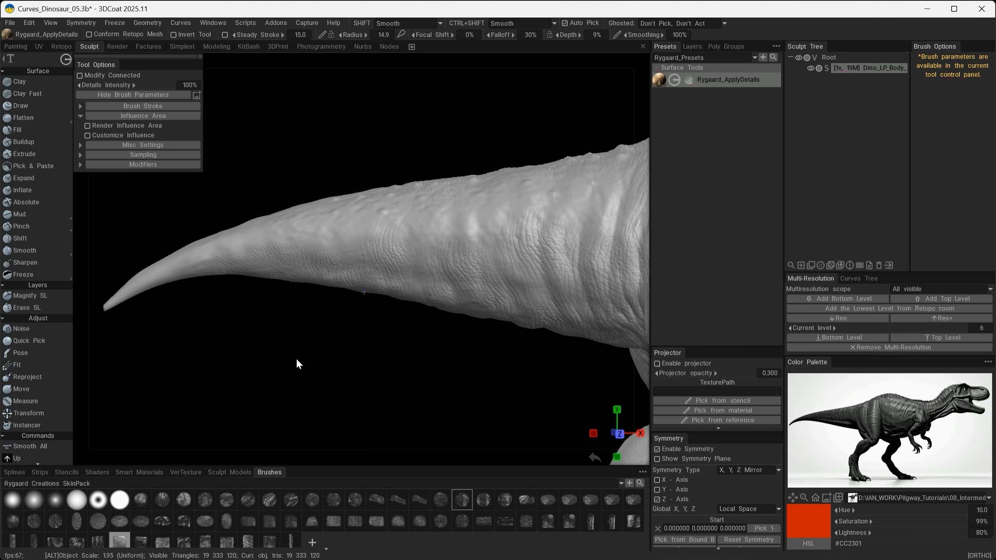
- Fill the smooth area of the underside between the legs with the wrinkled skin alpha
{"action": "middle_click_drag", "start_coordinate": [611, 255], "coordinate": [448, 183], "text": "alt"}
{"action": "left_click_drag", "start_coordinate": [448, 182], "coordinate": [297, 274], "text": "alt"}
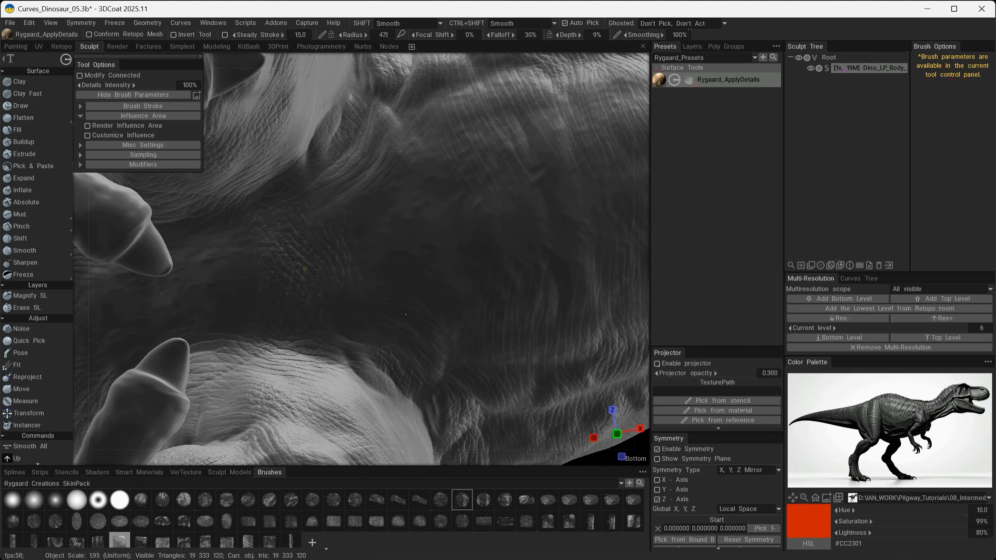
{"action": "left_click_drag", "start_coordinate": [531, 280], "coordinate": [404, 315], "text": "alt"}
{"action": "mouse_move", "coordinate": [361, 398]}
{"action": "left_mouse_down", "text": "alt"}
{"action": "mouse_move", "coordinate": [275, 380]}
{"action": "mouse_move", "coordinate": [366, 396]}
{"action": "left_mouse_up", "text": "alt"}
{"action": "right_click_drag", "start_coordinate": [366, 397], "coordinate": [404, 256], "text": "alt"}
{"action": "mouse_move", "coordinate": [407, 262]}
{"action": "left_mouse_down", "text": "alt"}
{"action": "mouse_move", "coordinate": [483, 390]}
{"action": "mouse_move", "coordinate": [349, 224]}
{"action": "left_mouse_up", "text": "alt"}
{"action": "right_click_drag", "start_coordinate": [348, 223], "coordinate": [326, 241], "text": "alt"}
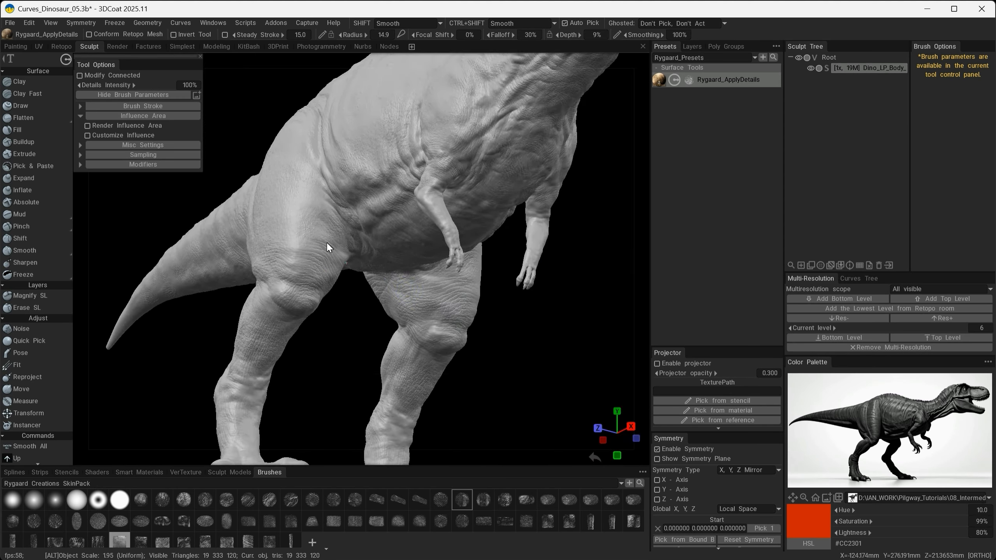
- Stamp skin wrinkles over the thigh and knee, continuing onto the top of the lower leg
{"action": "left_click_drag", "start_coordinate": [326, 242], "coordinate": [315, 372], "text": "alt"}
{"action": "right_click_drag", "start_coordinate": [316, 372], "coordinate": [310, 333], "text": "alt"}
{"action": "mouse_move", "coordinate": [302, 338]}
{"action": "left_mouse_down"}
{"action": "mouse_move", "coordinate": [313, 325]}
{"action": "mouse_move", "coordinate": [346, 334]}
{"action": "left_mouse_up"}
{"action": "left_click_drag", "start_coordinate": [346, 334], "coordinate": [341, 366]}
{"action": "left_click_drag", "start_coordinate": [341, 365], "coordinate": [376, 353], "text": "alt"}
{"action": "left_click_drag", "start_coordinate": [249, 356], "coordinate": [278, 310]}
- Texture the inner side of the legs from below the thigh to the ankle joint
{"action": "middle_click_drag", "start_coordinate": [527, 349], "coordinate": [440, 347], "text": "alt"}
{"action": "mouse_move", "coordinate": [440, 347]}
{"action": "left_mouse_down", "text": "alt"}
{"action": "mouse_move", "coordinate": [324, 357]}
{"action": "mouse_move", "coordinate": [432, 333]}
{"action": "left_mouse_up", "text": "alt"}
{"action": "mouse_move", "coordinate": [480, 286]}
{"action": "left_mouse_down"}
{"action": "mouse_move", "coordinate": [492, 271]}
{"action": "mouse_move", "coordinate": [509, 306]}
{"action": "left_mouse_up"}
{"action": "mouse_move", "coordinate": [512, 325]}
{"action": "left_mouse_down"}
{"action": "mouse_move", "coordinate": [546, 247]}
{"action": "mouse_move", "coordinate": [549, 270]}
{"action": "left_mouse_up"}
{"action": "mouse_move", "coordinate": [548, 271]}
{"action": "left_mouse_down", "text": "alt"}
{"action": "mouse_move", "coordinate": [313, 410]}
{"action": "mouse_move", "coordinate": [345, 392]}
{"action": "left_mouse_up", "text": "alt"}
{"action": "mouse_move", "coordinate": [421, 341]}
{"action": "left_mouse_down"}
{"action": "mouse_move", "coordinate": [439, 376]}
{"action": "mouse_move", "coordinate": [366, 377]}
{"action": "mouse_move", "coordinate": [490, 341]}
{"action": "left_mouse_up"}
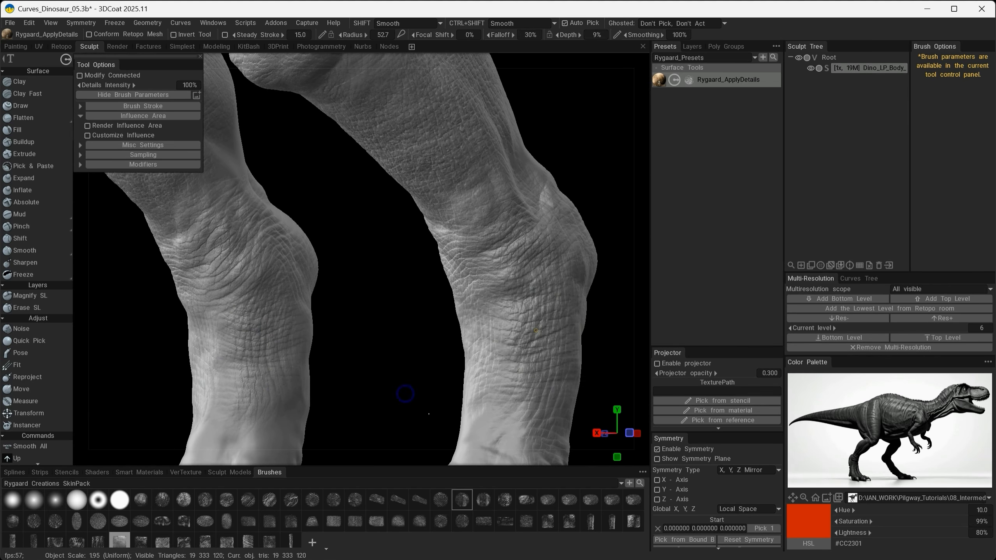
- Continue the wrinkle texture around the ankle joint and down the smooth lower leg toward the foot
{"action": "left_click_drag", "start_coordinate": [405, 393], "coordinate": [518, 377], "text": "alt"}
{"action": "right_click_drag", "start_coordinate": [518, 377], "coordinate": [549, 353], "text": "alt"}
{"action": "mouse_move", "coordinate": [427, 330]}
{"action": "left_mouse_down"}
{"action": "mouse_move", "coordinate": [454, 304]}
{"action": "mouse_move", "coordinate": [451, 286]}
{"action": "left_mouse_up"}
{"action": "mouse_move", "coordinate": [450, 286]}
{"action": "left_mouse_down", "text": "alt"}
{"action": "mouse_move", "coordinate": [464, 352]}
{"action": "mouse_move", "coordinate": [333, 397]}
{"action": "left_mouse_up", "text": "alt"}
{"action": "mouse_move", "coordinate": [245, 312]}
{"action": "left_mouse_down"}
{"action": "mouse_move", "coordinate": [263, 332]}
{"action": "mouse_move", "coordinate": [274, 315]}
{"action": "left_mouse_up"}
{"action": "left_click_drag", "start_coordinate": [259, 300], "coordinate": [282, 325]}
{"action": "left_click_drag", "start_coordinate": [265, 267], "coordinate": [237, 301]}
{"action": "mouse_move", "coordinate": [441, 295]}
{"action": "left_mouse_down"}
{"action": "mouse_move", "coordinate": [459, 317]}
{"action": "mouse_move", "coordinate": [215, 371]}
{"action": "left_mouse_up"}
{"action": "left_click_drag", "start_coordinate": [509, 337], "coordinate": [528, 309]}
- Raise the brush depth to 21% and texture the front of the lower leg down to the base of the toes
{"action": "mouse_move", "coordinate": [374, 318]}
{"action": "left_mouse_down", "text": "alt"}
{"action": "mouse_move", "coordinate": [265, 359]}
{"action": "mouse_move", "coordinate": [268, 367]}
{"action": "left_mouse_up", "text": "alt"}
{"action": "mouse_move", "coordinate": [268, 367]}
{"action": "right_mouse_down", "text": "alt"}
{"action": "mouse_move", "coordinate": [369, 369]}
{"action": "mouse_move", "coordinate": [380, 341]}
{"action": "mouse_move", "coordinate": [396, 345]}
{"action": "right_mouse_up", "text": "alt"}
{"action": "mouse_move", "coordinate": [396, 353]}
{"action": "left_mouse_down"}
{"action": "mouse_move", "coordinate": [389, 375]}
{"action": "mouse_move", "coordinate": [340, 337]}
{"action": "mouse_move", "coordinate": [510, 352]}
{"action": "left_mouse_up"}
{"action": "mouse_move", "coordinate": [266, 317]}
{"action": "left_mouse_down"}
{"action": "mouse_move", "coordinate": [262, 345]}
{"action": "mouse_move", "coordinate": [274, 360]}
{"action": "left_mouse_up"}
{"action": "left_click_drag", "start_coordinate": [447, 359], "coordinate": [235, 344], "text": "alt"}
{"action": "left_click_drag", "start_coordinate": [396, 360], "coordinate": [409, 370]}
{"action": "right_click_drag", "start_coordinate": [410, 370], "coordinate": [338, 353], "text": "alt"}
{"action": "left_click_drag", "start_coordinate": [337, 353], "coordinate": [490, 345], "text": "alt"}
{"action": "middle_click_drag", "start_coordinate": [490, 345], "coordinate": [357, 353], "text": "alt"}
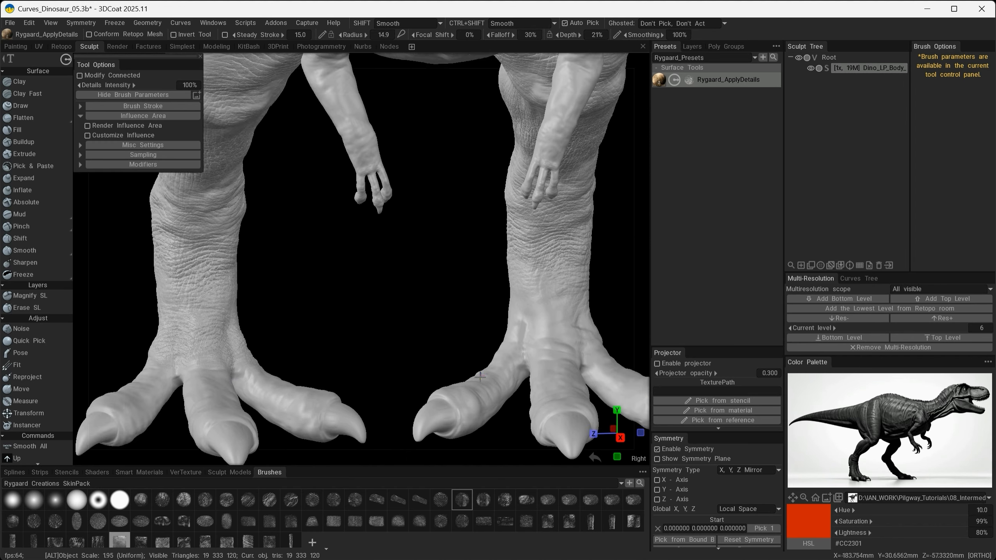
- Cover the remaining smooth patches around the lower leg just above the toes with wrinkles
{"action": "right_click_drag", "start_coordinate": [333, 373], "coordinate": [425, 378], "text": "alt"}
{"action": "mouse_move", "coordinate": [350, 388]}
{"action": "left_mouse_down"}
{"action": "mouse_move", "coordinate": [338, 379]}
{"action": "mouse_move", "coordinate": [402, 411]}
{"action": "left_mouse_up"}
{"action": "left_click_drag", "start_coordinate": [402, 414], "coordinate": [424, 415]}
{"action": "right_click_drag", "start_coordinate": [424, 416], "coordinate": [278, 360], "text": "alt"}
{"action": "mouse_move", "coordinate": [278, 359]}
{"action": "left_mouse_down", "text": "alt"}
{"action": "mouse_move", "coordinate": [451, 359]}
{"action": "mouse_move", "coordinate": [492, 338]}
{"action": "left_mouse_up", "text": "alt"}
{"action": "middle_click_drag", "start_coordinate": [493, 337], "coordinate": [470, 392], "text": "alt"}
- Stamp wrinkled skin around the back of the leg above the ankle joint
{"action": "right_click_drag", "start_coordinate": [353, 353], "coordinate": [451, 360], "text": "alt"}
{"action": "left_click_drag", "start_coordinate": [333, 280], "coordinate": [306, 306]}
{"action": "left_click_drag", "start_coordinate": [306, 345], "coordinate": [444, 343], "text": "alt"}
{"action": "left_click_drag", "start_coordinate": [392, 270], "coordinate": [373, 292]}
{"action": "left_click_drag", "start_coordinate": [334, 346], "coordinate": [462, 347], "text": "alt"}
{"action": "left_click_drag", "start_coordinate": [193, 391], "coordinate": [380, 341], "text": "alt"}
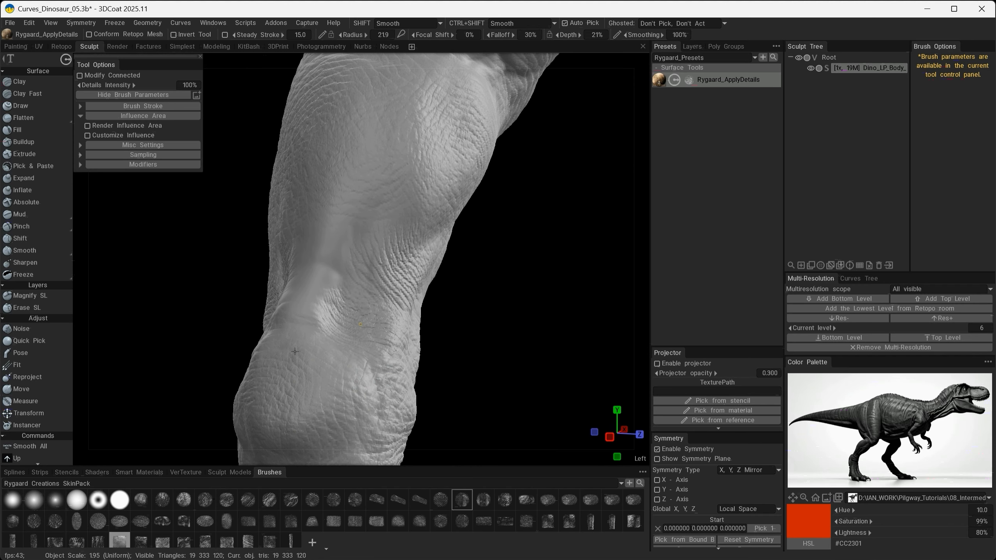
- Texture the tendon hollow and rounded back of the ankle joint, continuing down toward the foot
{"action": "right_click_drag", "start_coordinate": [360, 324], "coordinate": [298, 360], "text": "alt"}
{"action": "left_click_drag", "start_coordinate": [298, 361], "coordinate": [289, 394], "text": "alt"}
{"action": "right_click_drag", "start_coordinate": [289, 395], "coordinate": [255, 396], "text": "alt"}
{"action": "left_click_drag", "start_coordinate": [255, 395], "coordinate": [306, 392], "text": "alt"}
{"action": "middle_click_drag", "start_coordinate": [306, 392], "coordinate": [333, 329], "text": "alt"}
{"action": "right_click_drag", "start_coordinate": [334, 328], "coordinate": [378, 369], "text": "alt"}
{"action": "left_click_drag", "start_coordinate": [378, 369], "coordinate": [316, 435], "text": "alt"}
{"action": "right_click_drag", "start_coordinate": [316, 435], "coordinate": [361, 439], "text": "alt"}
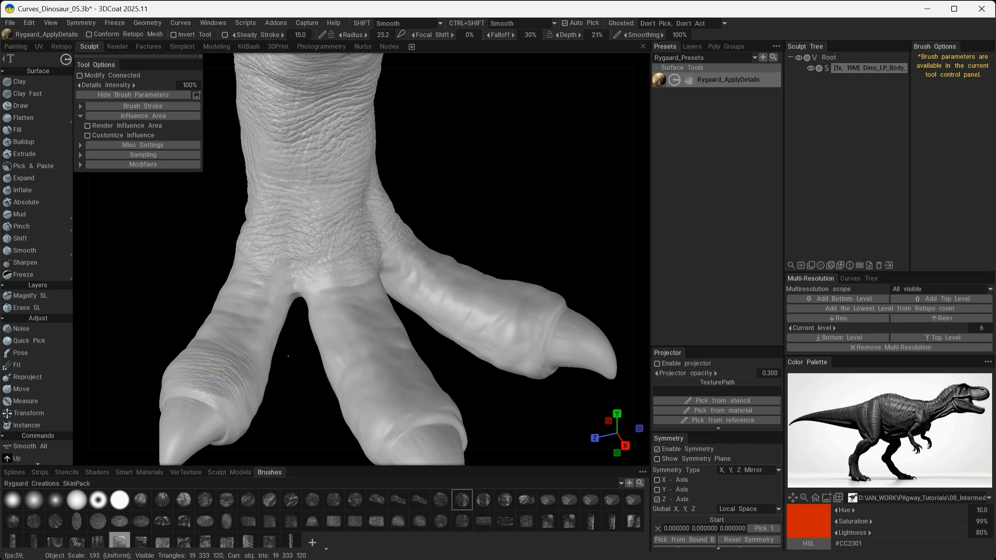
- Stamp wrinkled skin along the tops of the toes from the foot to the base of the claws
{"action": "left_click_drag", "start_coordinate": [215, 369], "coordinate": [238, 325], "text": "alt"}
{"action": "left_click_drag", "start_coordinate": [183, 302], "coordinate": [225, 319], "text": "alt"}
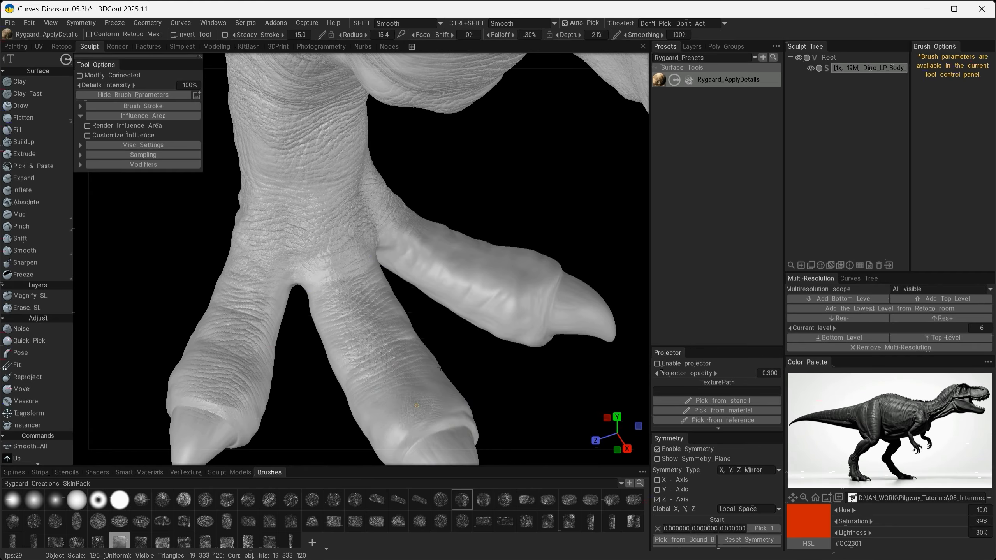
{"action": "mouse_move", "coordinate": [439, 367]}
{"action": "left_mouse_down", "text": "alt"}
{"action": "mouse_move", "coordinate": [451, 362]}
{"action": "mouse_move", "coordinate": [278, 378]}
{"action": "mouse_move", "coordinate": [463, 370]}
{"action": "mouse_move", "coordinate": [480, 346]}
{"action": "left_mouse_up", "text": "alt"}
{"action": "mouse_move", "coordinate": [480, 347]}
{"action": "left_mouse_down"}
{"action": "mouse_move", "coordinate": [453, 367]}
{"action": "mouse_move", "coordinate": [457, 355]}
{"action": "mouse_move", "coordinate": [405, 356]}
{"action": "left_mouse_up"}
{"action": "left_click_drag", "start_coordinate": [406, 357], "coordinate": [513, 346]}
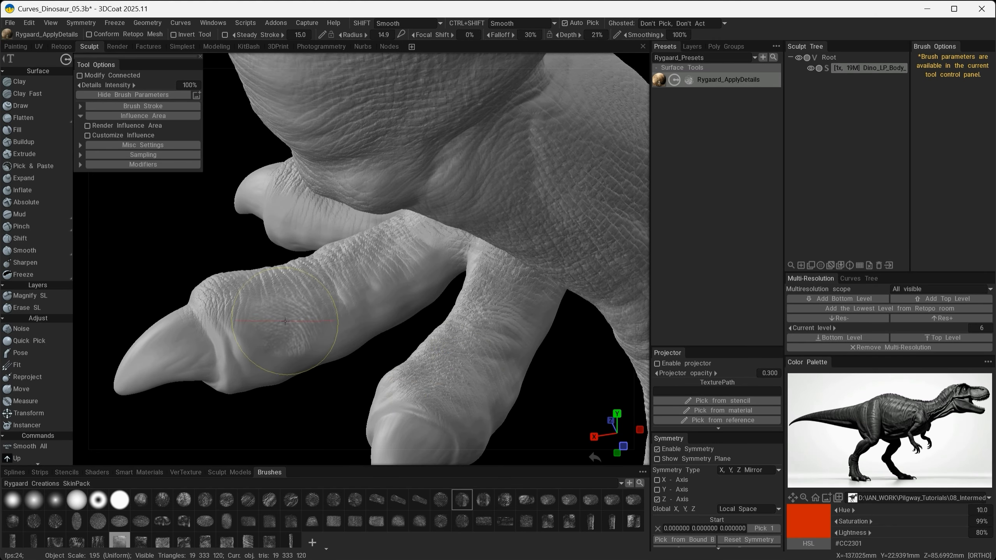
- Texture the sides of the toes and the skin around the base of the claws
{"action": "mouse_move", "coordinate": [285, 321]}
{"action": "left_mouse_down"}
{"action": "mouse_move", "coordinate": [369, 346]}
{"action": "mouse_move", "coordinate": [427, 306]}
{"action": "mouse_move", "coordinate": [427, 363]}
{"action": "mouse_move", "coordinate": [307, 378]}
{"action": "left_mouse_up"}
{"action": "mouse_move", "coordinate": [283, 345]}
{"action": "left_mouse_down"}
{"action": "mouse_move", "coordinate": [275, 339]}
{"action": "mouse_move", "coordinate": [452, 327]}
{"action": "mouse_move", "coordinate": [246, 313]}
{"action": "mouse_move", "coordinate": [253, 339]}
{"action": "left_mouse_up"}
{"action": "left_click_drag", "start_coordinate": [357, 327], "coordinate": [340, 343], "text": "alt"}
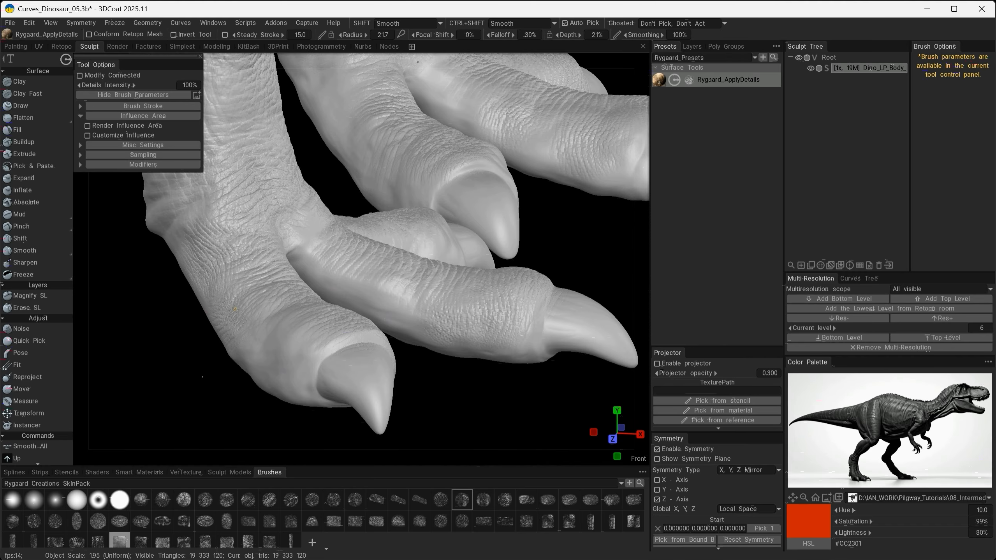
{"action": "mouse_move", "coordinate": [274, 345]}
{"action": "left_mouse_down", "text": "alt"}
{"action": "mouse_move", "coordinate": [292, 353]}
{"action": "mouse_move", "coordinate": [222, 411]}
{"action": "mouse_move", "coordinate": [323, 374]}
{"action": "left_mouse_up", "text": "alt"}
{"action": "right_click_drag", "start_coordinate": [323, 374], "coordinate": [326, 361], "text": "alt"}
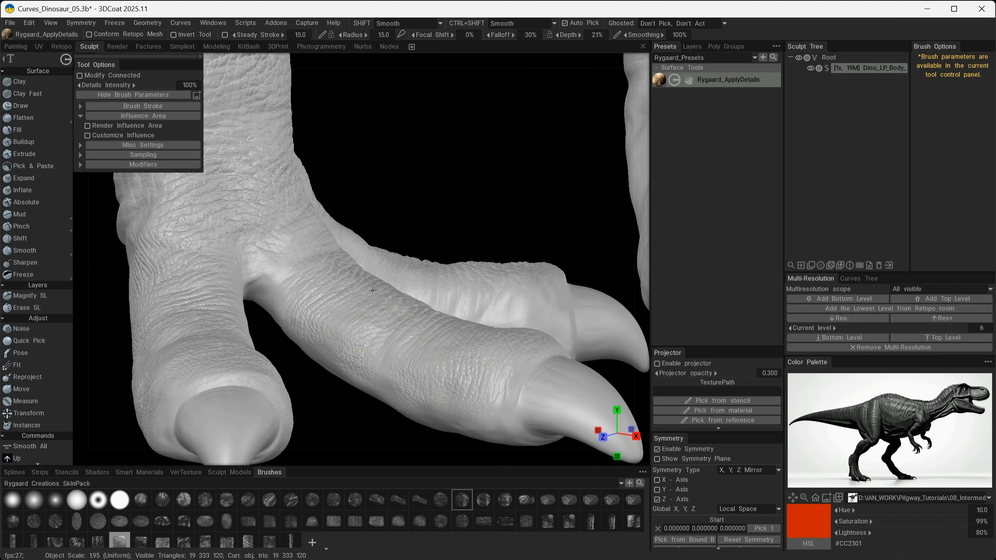
- Fill the gaps between the toes and the lower sides of the foot with skin wrinkles
{"action": "left_click_drag", "start_coordinate": [372, 290], "coordinate": [249, 337], "text": "alt"}
{"action": "left_click_drag", "start_coordinate": [300, 283], "coordinate": [403, 398], "text": "alt"}
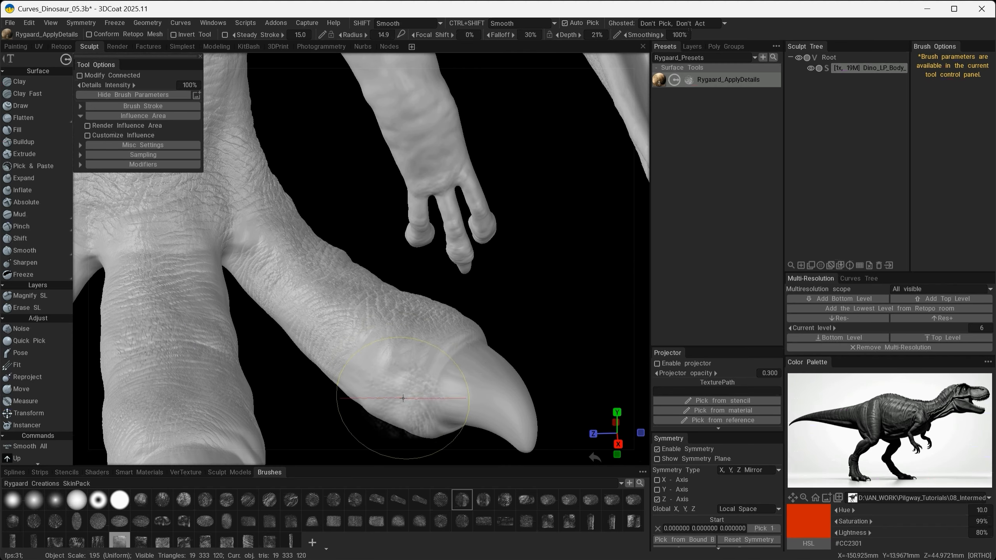
{"action": "left_click_drag", "start_coordinate": [389, 293], "coordinate": [353, 277], "text": "alt"}
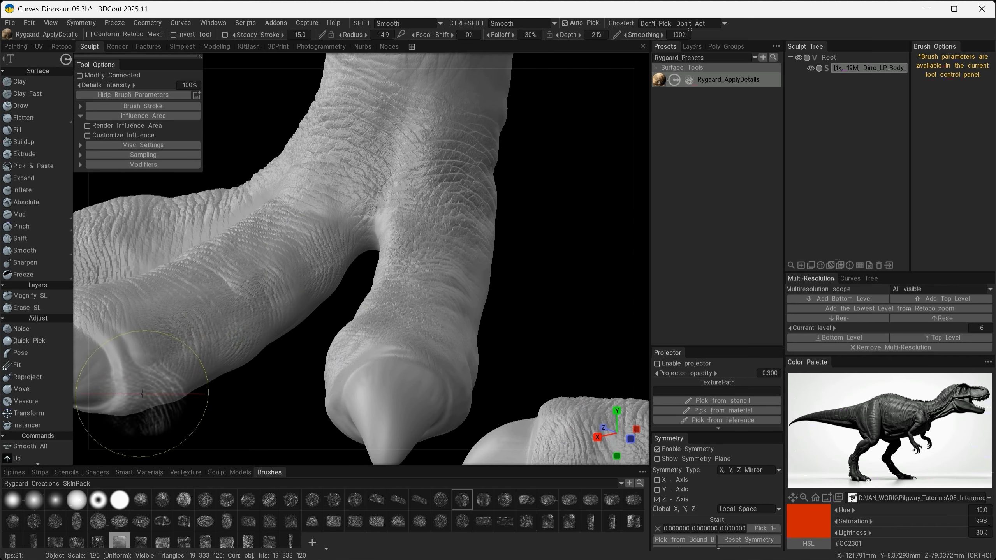
{"action": "mouse_move", "coordinate": [298, 418]}
{"action": "left_mouse_down", "text": "alt"}
{"action": "mouse_move", "coordinate": [312, 313]}
{"action": "mouse_move", "coordinate": [309, 424]}
{"action": "left_mouse_up", "text": "alt"}
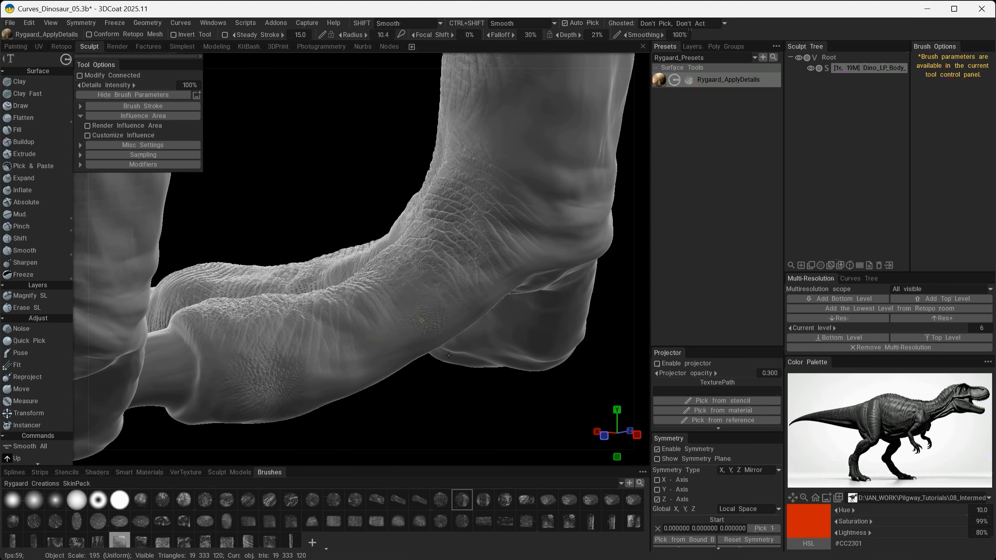
{"action": "left_click_drag", "start_coordinate": [344, 349], "coordinate": [337, 345]}
- Extend the wrinkle texture along the side of the foot, around the heel and onto the rear of the toes
{"action": "mouse_move", "coordinate": [337, 346]}
{"action": "left_mouse_down", "text": "alt"}
{"action": "mouse_move", "coordinate": [394, 380]}
{"action": "mouse_move", "coordinate": [407, 368]}
{"action": "left_mouse_up", "text": "alt"}
{"action": "left_click_drag", "start_coordinate": [352, 321], "coordinate": [322, 306]}
{"action": "middle_click_drag", "start_coordinate": [341, 274], "coordinate": [380, 323], "text": "alt"}
{"action": "mouse_move", "coordinate": [391, 137]}
{"action": "left_mouse_down"}
{"action": "mouse_move", "coordinate": [389, 193]}
{"action": "mouse_move", "coordinate": [341, 270]}
{"action": "left_mouse_up"}
{"action": "mouse_move", "coordinate": [341, 274]}
{"action": "left_mouse_down"}
{"action": "mouse_move", "coordinate": [298, 309]}
{"action": "mouse_move", "coordinate": [314, 333]}
{"action": "left_mouse_up"}
{"action": "left_click_drag", "start_coordinate": [461, 367], "coordinate": [443, 297], "text": "alt"}
{"action": "mouse_move", "coordinate": [450, 290]}
{"action": "left_mouse_down"}
{"action": "mouse_move", "coordinate": [446, 337]}
{"action": "mouse_move", "coordinate": [400, 357]}
{"action": "left_mouse_up"}
{"action": "mouse_move", "coordinate": [463, 404]}
{"action": "left_mouse_down", "text": "alt"}
{"action": "mouse_move", "coordinate": [465, 320]}
{"action": "mouse_move", "coordinate": [416, 291]}
{"action": "left_mouse_up", "text": "alt"}
{"action": "mouse_move", "coordinate": [416, 291]}
{"action": "left_mouse_down"}
{"action": "mouse_move", "coordinate": [394, 329]}
{"action": "mouse_move", "coordinate": [447, 349]}
{"action": "left_mouse_up"}
{"action": "right_click_drag", "start_coordinate": [447, 349], "coordinate": [374, 358], "text": "alt"}
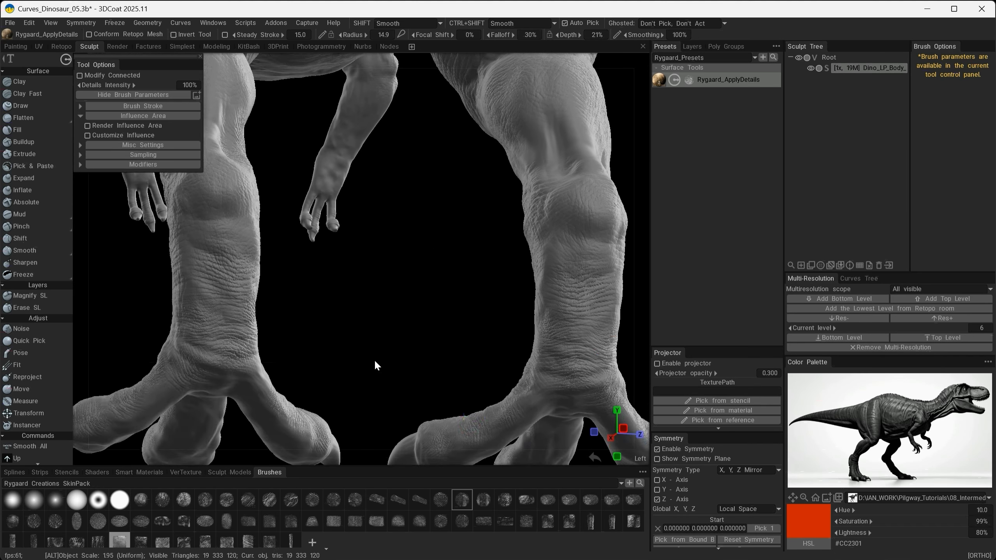
- Touch up the skin texture on the backs of the legs and check the whole dinosaur from the side
{"action": "left_click_drag", "start_coordinate": [374, 358], "coordinate": [432, 339], "text": "alt"}
{"action": "mouse_move", "coordinate": [480, 350]}
{"action": "left_mouse_down"}
{"action": "mouse_move", "coordinate": [480, 329]}
{"action": "mouse_move", "coordinate": [480, 353]}
{"action": "mouse_move", "coordinate": [240, 298]}
{"action": "left_mouse_up"}
{"action": "left_click_drag", "start_coordinate": [462, 314], "coordinate": [450, 335]}
{"action": "right_click_drag", "start_coordinate": [516, 317], "coordinate": [439, 309], "text": "alt"}
{"action": "mouse_move", "coordinate": [439, 310]}
{"action": "left_mouse_down", "text": "alt"}
{"action": "mouse_move", "coordinate": [412, 300]}
{"action": "mouse_move", "coordinate": [445, 215]}
{"action": "mouse_move", "coordinate": [392, 235]}
{"action": "left_mouse_up", "text": "alt"}
{"action": "right_click_drag", "start_coordinate": [392, 235], "coordinate": [450, 243], "text": "alt"}
{"action": "left_click_drag", "start_coordinate": [398, 226], "coordinate": [413, 274]}
{"action": "right_click_drag", "start_coordinate": [569, 345], "coordinate": [482, 347], "text": "alt"}
{"action": "left_click_drag", "start_coordinate": [483, 347], "coordinate": [353, 353], "text": "alt"}
{"action": "mouse_move", "coordinate": [298, 326]}
{"action": "left_mouse_down"}
{"action": "mouse_move", "coordinate": [288, 353]}
{"action": "mouse_move", "coordinate": [284, 337]}
{"action": "left_mouse_up"}
{"action": "mouse_move", "coordinate": [521, 352]}
{"action": "right_mouse_down", "text": "alt"}
{"action": "mouse_move", "coordinate": [450, 390]}
{"action": "mouse_move", "coordinate": [399, 374]}
{"action": "right_mouse_up", "text": "alt"}
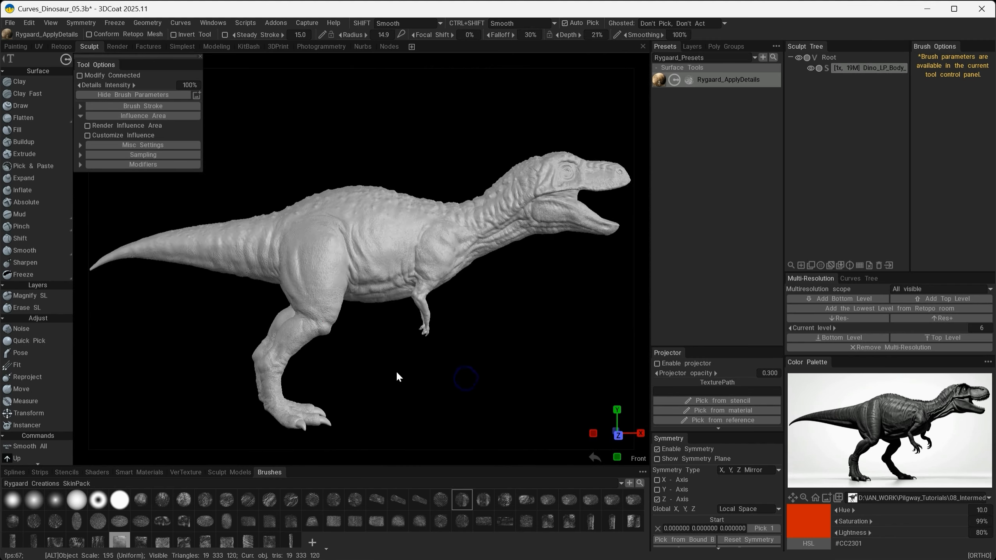
- Pick another skin alpha at 10% depth and stamp it on the upper forearm on the SL_4th Pass layer
{"action": "left_click_drag", "start_coordinate": [400, 373], "coordinate": [321, 372], "text": "alt"}
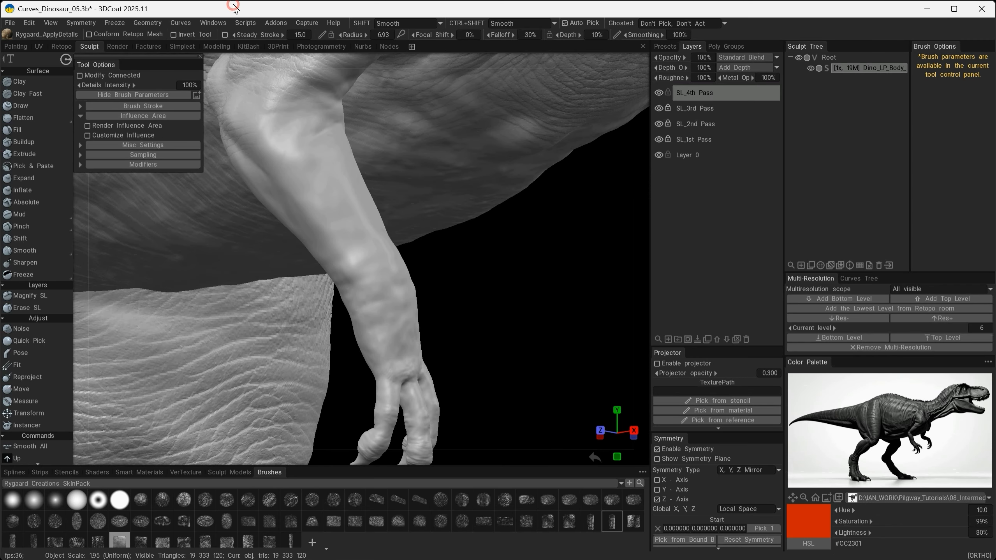
{"action": "mouse_move", "coordinate": [424, 231]}
{"action": "left_mouse_down", "text": "alt"}
{"action": "mouse_move", "coordinate": [365, 248]}
{"action": "mouse_move", "coordinate": [375, 301]}
{"action": "left_mouse_up", "text": "alt"}
{"action": "mouse_move", "coordinate": [466, 149]}
{"action": "left_mouse_down", "text": "alt"}
{"action": "mouse_move", "coordinate": [509, 177]}
{"action": "mouse_move", "coordinate": [291, 294]}
{"action": "mouse_move", "coordinate": [380, 347]}
{"action": "mouse_move", "coordinate": [371, 343]}
{"action": "left_mouse_up", "text": "alt"}
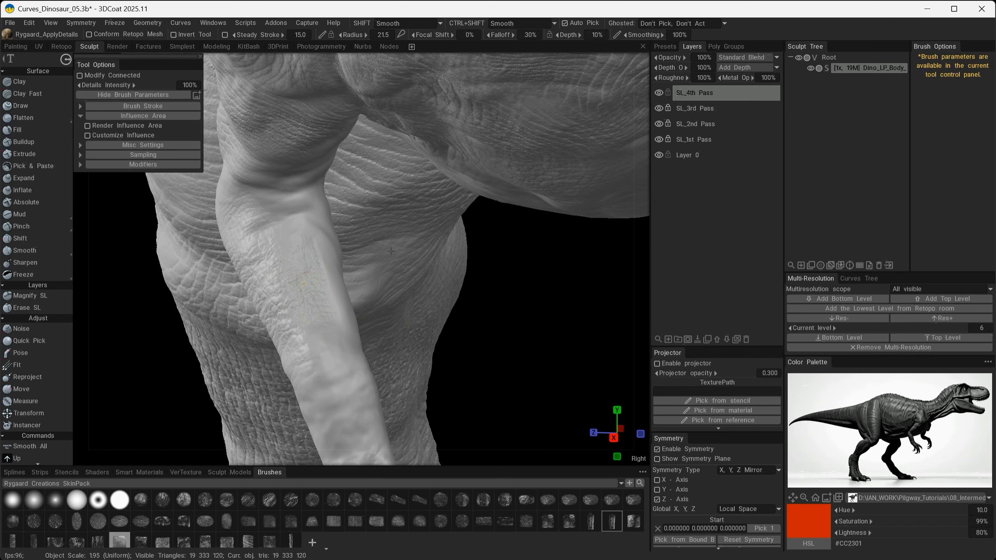
{"action": "mouse_move", "coordinate": [442, 237]}
{"action": "left_mouse_down", "text": "alt"}
{"action": "mouse_move", "coordinate": [470, 270]}
{"action": "mouse_move", "coordinate": [260, 283]}
{"action": "left_mouse_up", "text": "alt"}
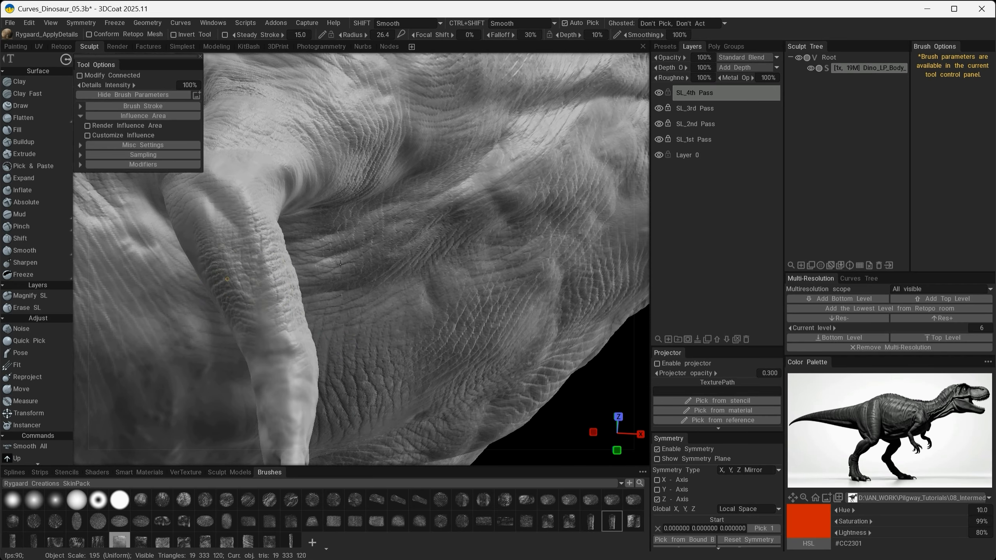
- Texture the outer side of the arm from above the elbow down the forearm
{"action": "right_click_drag", "start_coordinate": [340, 263], "coordinate": [365, 227]}
{"action": "left_click_drag", "start_coordinate": [359, 227], "coordinate": [257, 301], "text": "alt"}
{"action": "right_click_drag", "start_coordinate": [287, 224], "coordinate": [203, 203]}
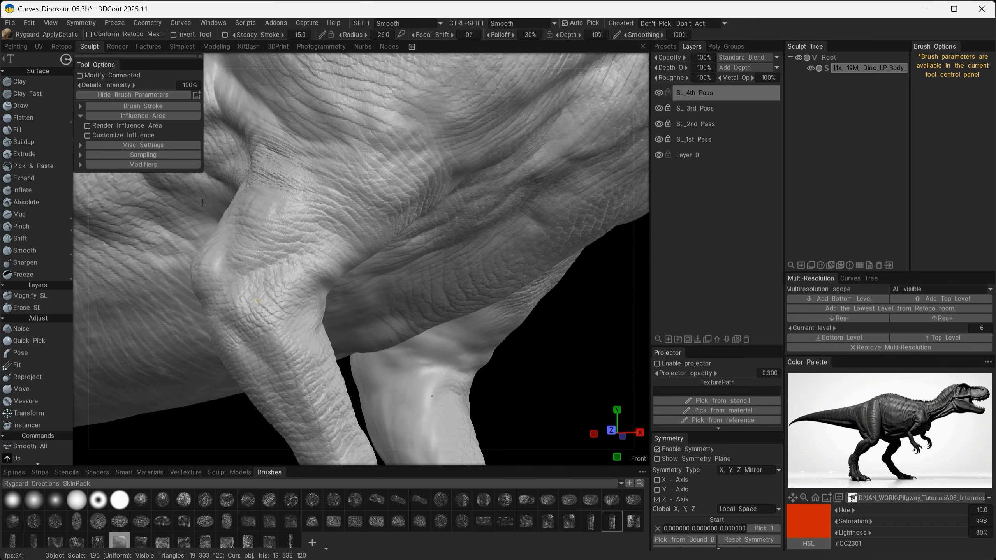
{"action": "left_click_drag", "start_coordinate": [438, 383], "coordinate": [347, 382], "text": "alt"}
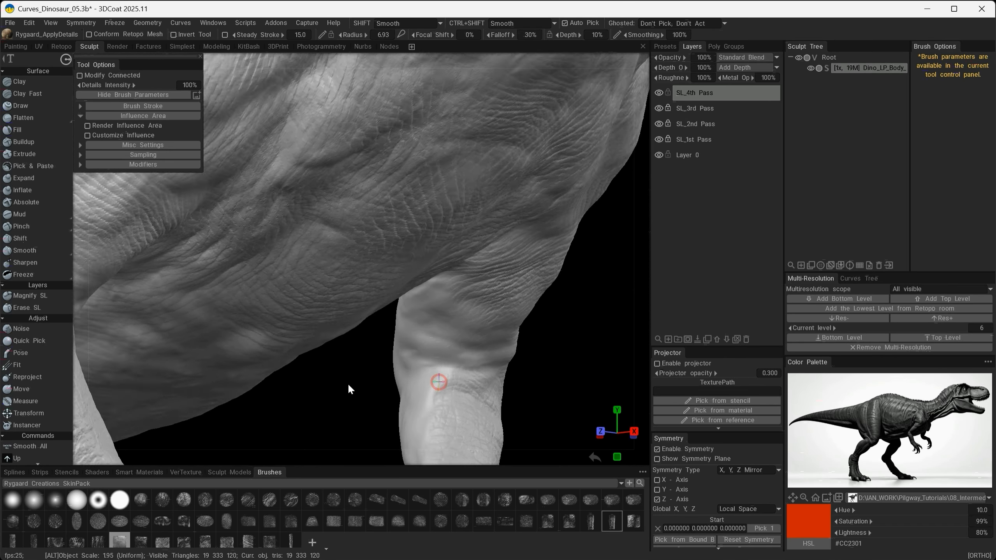
- Stamp wrinkled skin over the inner and rear surfaces of the forearm above the wrist
{"action": "right_click_drag", "start_coordinate": [348, 382], "coordinate": [283, 365], "text": "alt"}
{"action": "middle_click_drag", "start_coordinate": [282, 365], "coordinate": [438, 354], "text": "alt"}
{"action": "left_click_drag", "start_coordinate": [381, 326], "coordinate": [234, 336], "text": "alt"}
{"action": "mouse_move", "coordinate": [234, 336]}
{"action": "right_mouse_down", "text": "alt"}
{"action": "mouse_move", "coordinate": [422, 334]}
{"action": "mouse_move", "coordinate": [378, 252]}
{"action": "right_mouse_up", "text": "alt"}
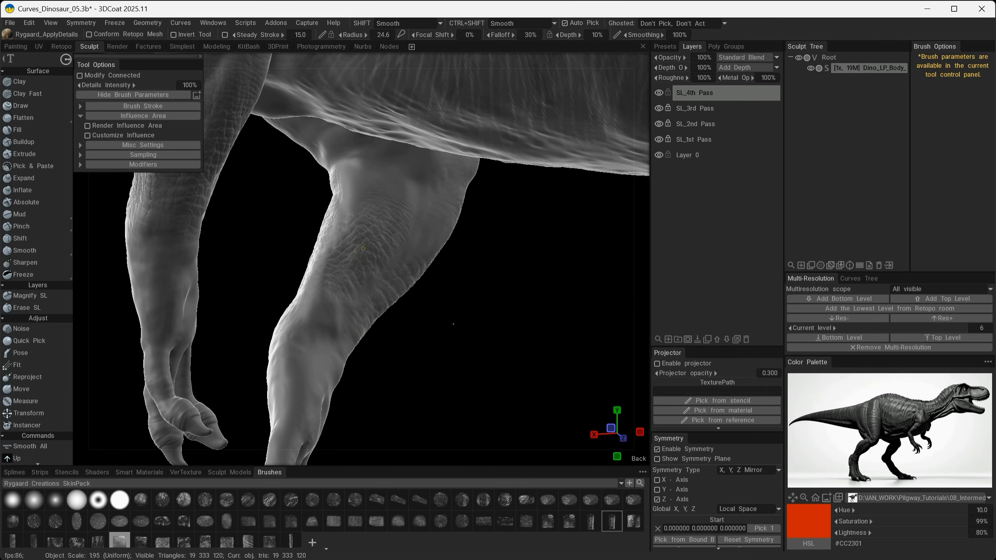
{"action": "left_click_drag", "start_coordinate": [487, 347], "coordinate": [311, 323], "text": "alt"}
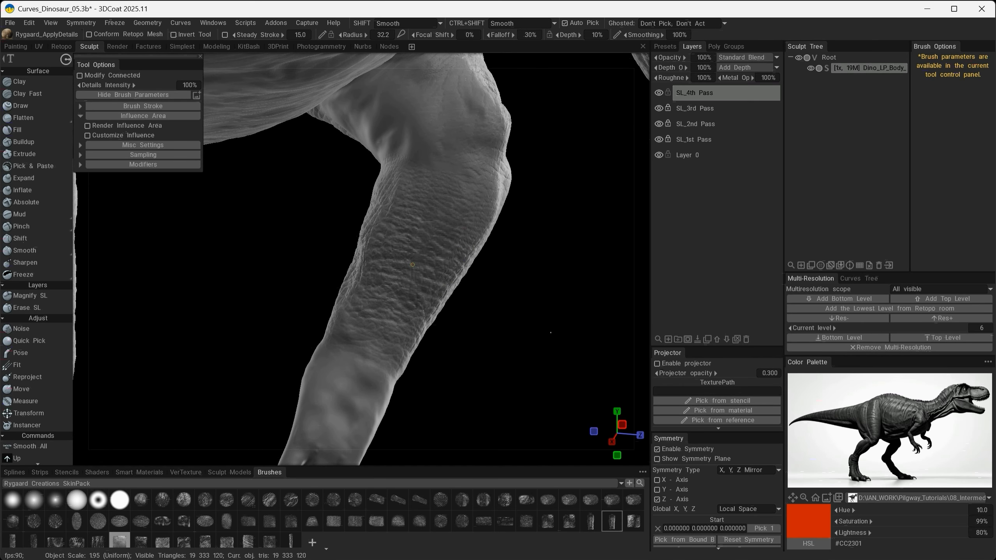
- Texture the inner upper arm and the crease where it meets the forearm
{"action": "mouse_move", "coordinate": [410, 218]}
{"action": "left_mouse_down", "text": "alt"}
{"action": "mouse_move", "coordinate": [367, 226]}
{"action": "mouse_move", "coordinate": [388, 239]}
{"action": "mouse_move", "coordinate": [409, 230]}
{"action": "left_mouse_up", "text": "alt"}
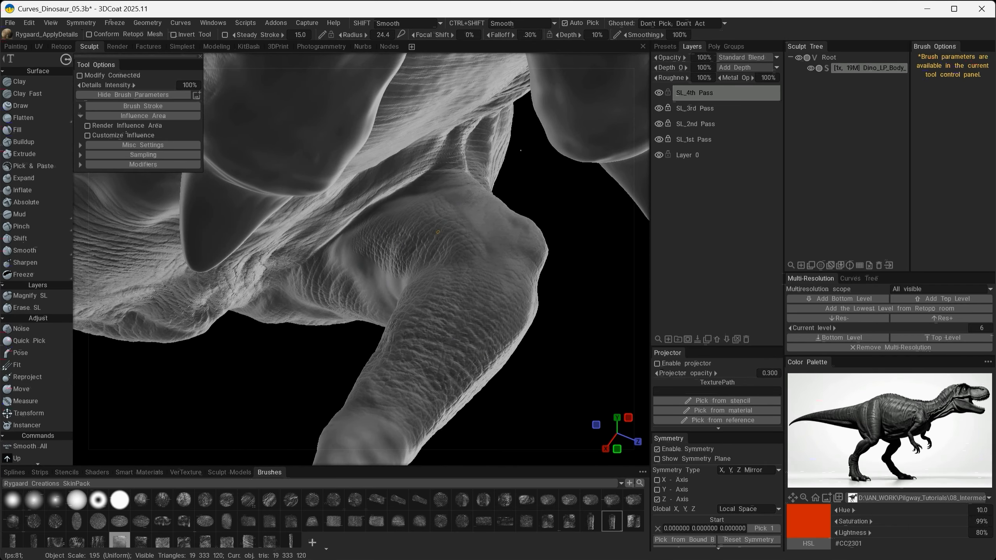
{"action": "left_click_drag", "start_coordinate": [508, 183], "coordinate": [479, 237], "text": "alt"}
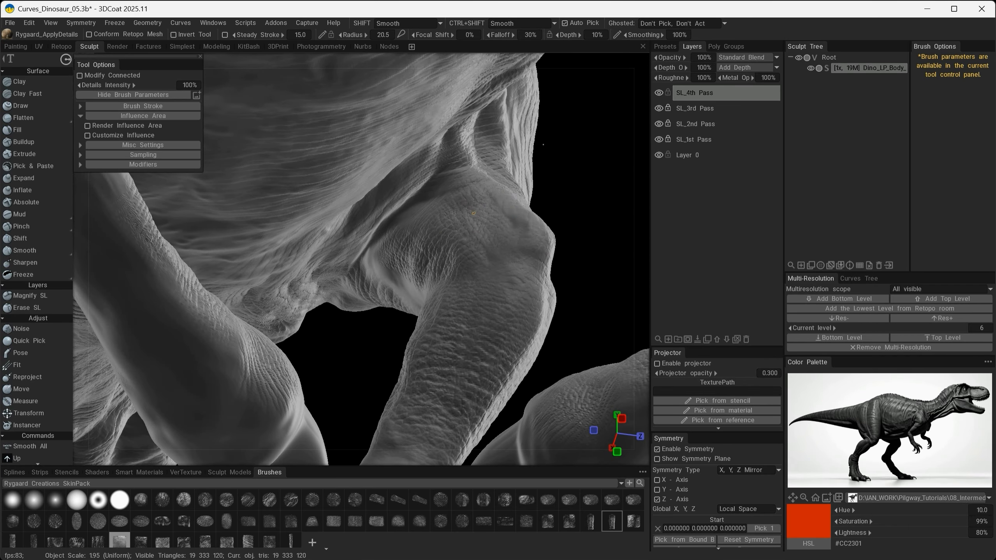
{"action": "mouse_move", "coordinate": [543, 144]}
{"action": "left_mouse_down", "text": "alt"}
{"action": "mouse_move", "coordinate": [511, 284]}
{"action": "mouse_move", "coordinate": [402, 333]}
{"action": "mouse_move", "coordinate": [507, 273]}
{"action": "mouse_move", "coordinate": [479, 262]}
{"action": "mouse_move", "coordinate": [327, 380]}
{"action": "left_mouse_up", "text": "alt"}
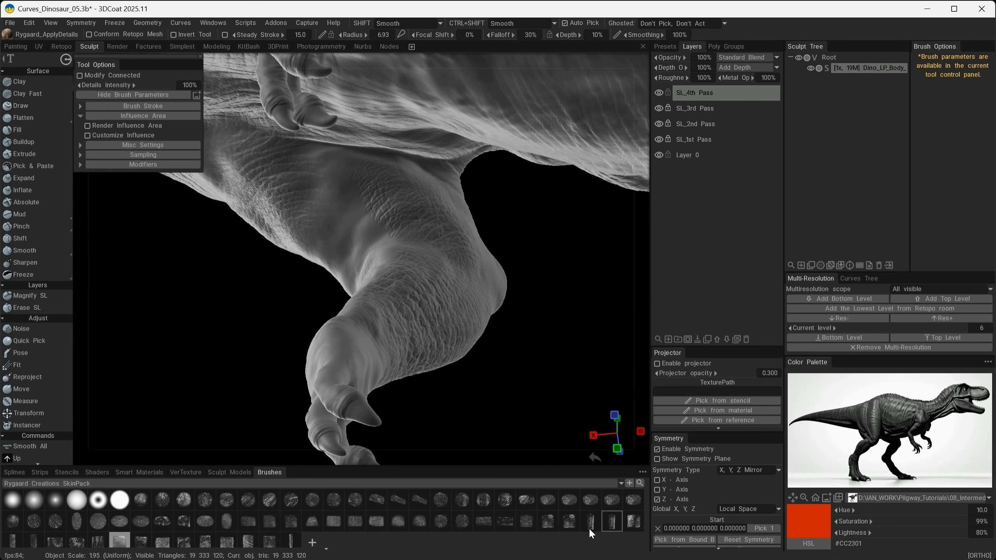
- Switch to the neighbouring cracked-skin alpha and stamp it over the front of the elbow and upper forearm
{"action": "left_click_drag", "start_coordinate": [312, 281], "coordinate": [330, 285], "text": "alt"}
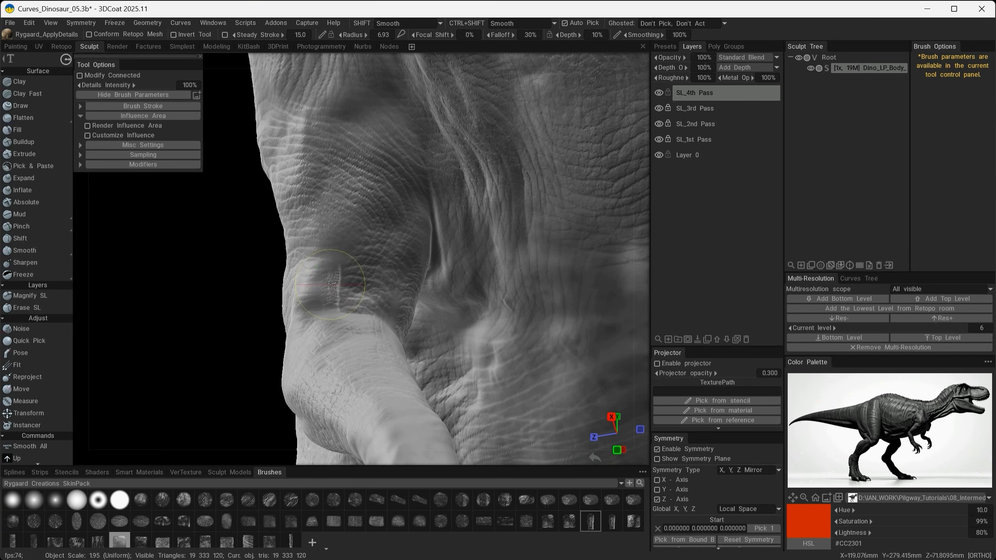
{"action": "left_click_drag", "start_coordinate": [425, 283], "coordinate": [259, 325], "text": "alt"}
{"action": "right_click_drag", "start_coordinate": [237, 345], "coordinate": [174, 366], "text": "alt"}
{"action": "left_click_drag", "start_coordinate": [175, 366], "coordinate": [416, 352], "text": "alt"}
{"action": "right_click_drag", "start_coordinate": [415, 353], "coordinate": [393, 306], "text": "alt"}
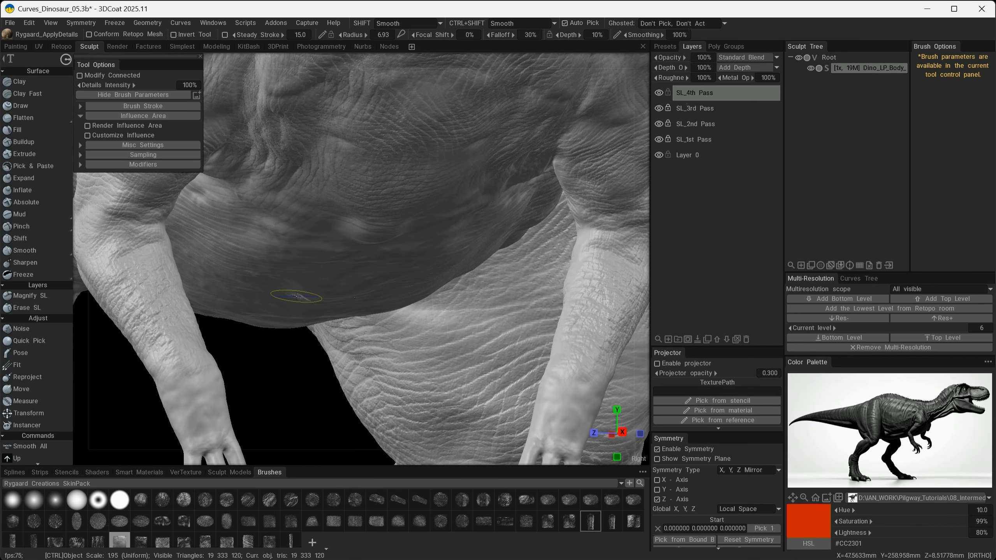
- Add cracked skin detail to the back of the arm around the elbow
{"action": "right_click_drag", "start_coordinate": [296, 296], "coordinate": [253, 325], "text": "alt"}
{"action": "left_click_drag", "start_coordinate": [253, 325], "coordinate": [577, 342], "text": "alt"}
{"action": "right_click_drag", "start_coordinate": [238, 233], "coordinate": [335, 301], "text": "alt"}
{"action": "middle_click_drag", "start_coordinate": [336, 300], "coordinate": [443, 379], "text": "alt"}
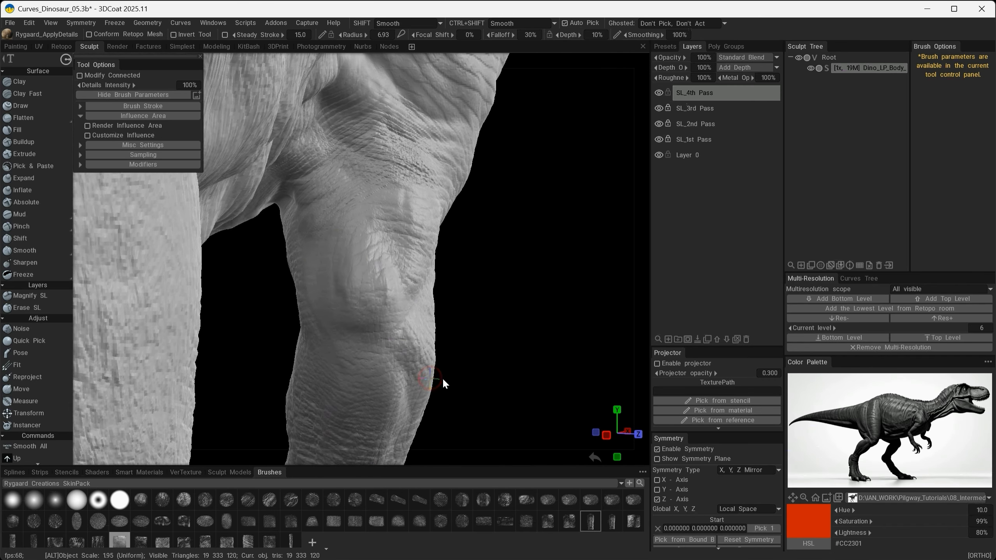
{"action": "left_click_drag", "start_coordinate": [443, 380], "coordinate": [434, 377], "text": "alt"}
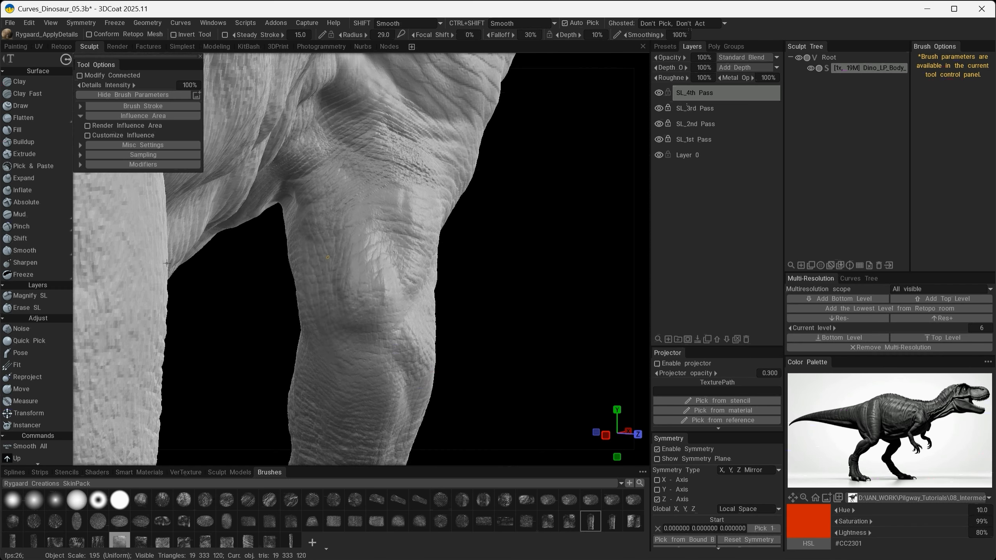
- Texture the remaining smooth patches above the elbow and the body folds next to the arm
{"action": "right_click_drag", "start_coordinate": [336, 345], "coordinate": [298, 314], "text": "alt"}
{"action": "left_click_drag", "start_coordinate": [298, 314], "coordinate": [456, 304], "text": "alt"}
{"action": "right_click_drag", "start_coordinate": [243, 270], "coordinate": [282, 309], "text": "alt"}
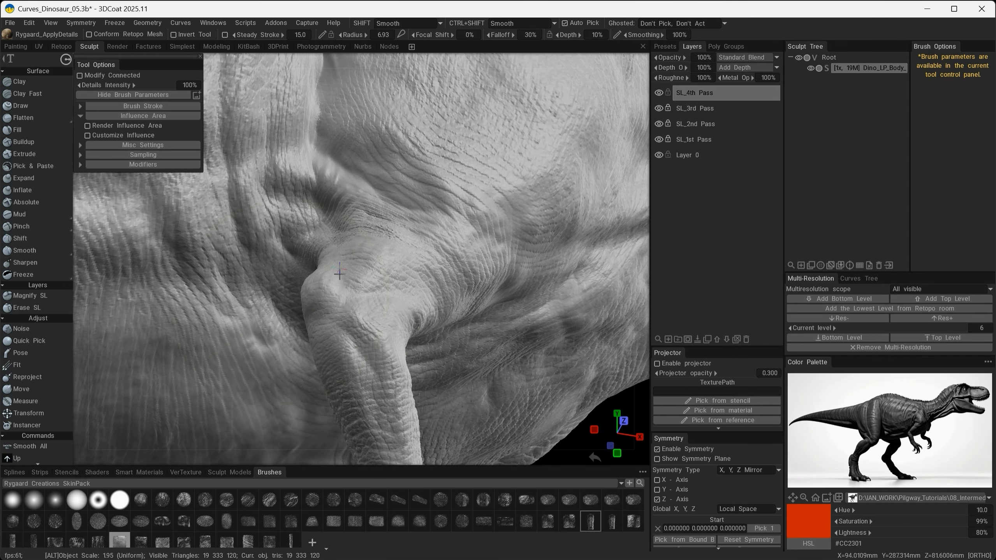
{"action": "left_click_drag", "start_coordinate": [339, 273], "coordinate": [147, 265], "text": "alt"}
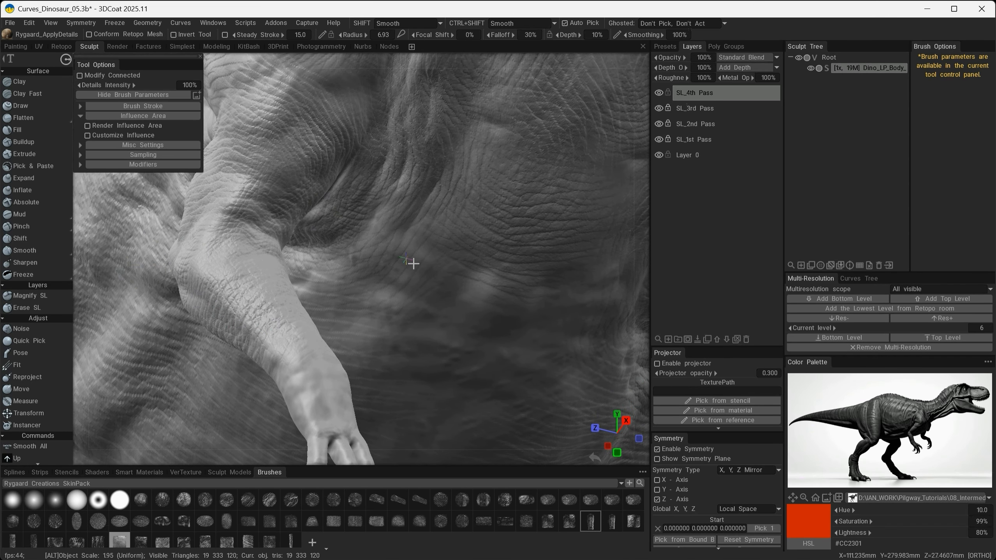
{"action": "right_click_drag", "start_coordinate": [413, 264], "coordinate": [371, 336], "text": "alt"}
{"action": "mouse_move", "coordinate": [370, 336]}
{"action": "left_mouse_down", "text": "alt"}
{"action": "mouse_move", "coordinate": [430, 343]}
{"action": "mouse_move", "coordinate": [422, 230]}
{"action": "mouse_move", "coordinate": [385, 298]}
{"action": "mouse_move", "coordinate": [478, 352]}
{"action": "mouse_move", "coordinate": [439, 297]}
{"action": "mouse_move", "coordinate": [312, 384]}
{"action": "mouse_move", "coordinate": [390, 369]}
{"action": "mouse_move", "coordinate": [445, 338]}
{"action": "mouse_move", "coordinate": [425, 279]}
{"action": "mouse_move", "coordinate": [429, 356]}
{"action": "mouse_move", "coordinate": [361, 343]}
{"action": "mouse_move", "coordinate": [386, 333]}
{"action": "left_mouse_up", "text": "alt"}
{"action": "left_click", "coordinate": [547, 519]}
{"action": "left_click_drag", "start_coordinate": [313, 333], "coordinate": [162, 287], "text": "alt"}
{"action": "right_click_drag", "start_coordinate": [162, 287], "coordinate": [266, 314], "text": "alt"}
{"action": "left_click_drag", "start_coordinate": [274, 357], "coordinate": [449, 346]}
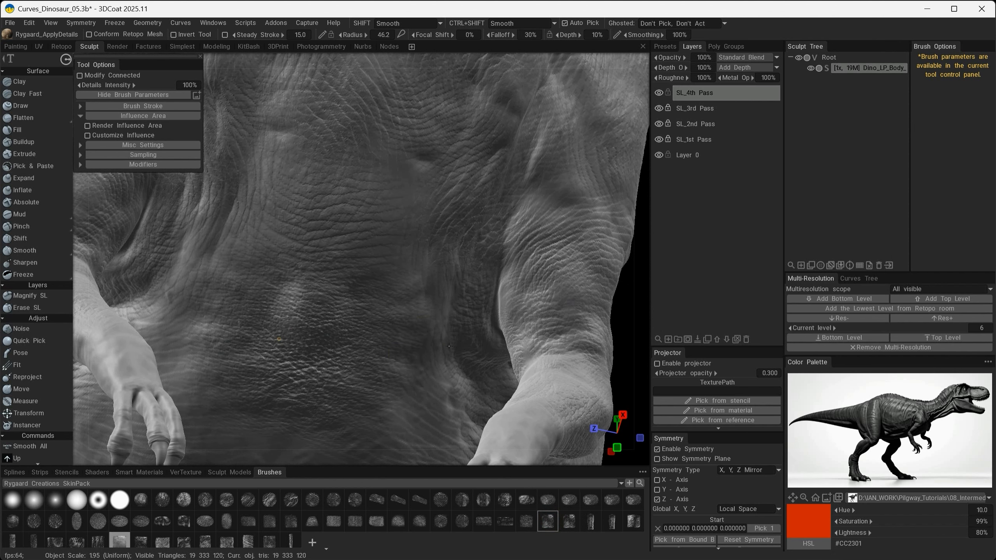
{"action": "key", "text": "ctrl+z"}
- Switch to the round wrinkled-skin alpha and texture the smooth areas of the chest, belly and flank
{"action": "left_click", "coordinate": [462, 499]}
{"action": "left_click", "coordinate": [657, 499]}
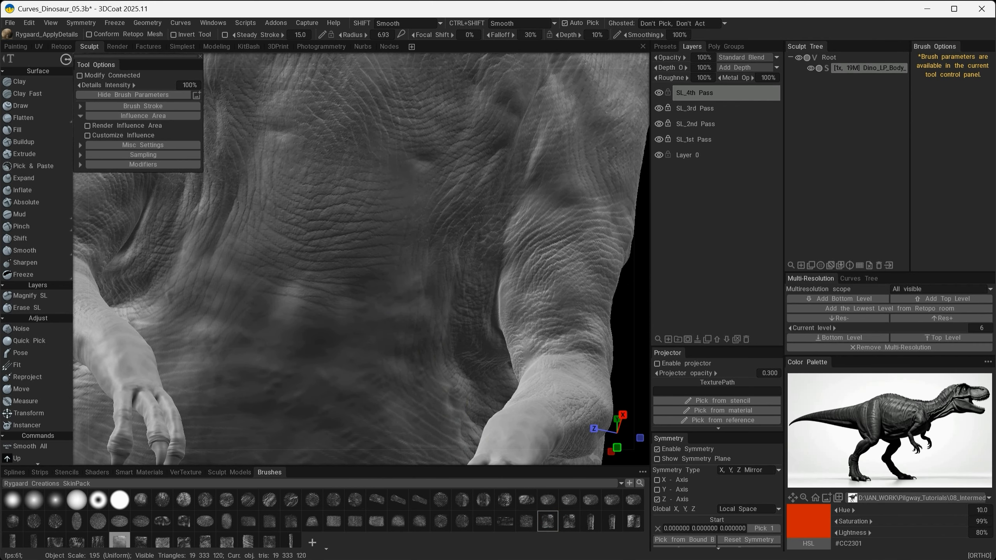
{"action": "mouse_move", "coordinate": [408, 305]}
{"action": "left_mouse_down", "text": "alt"}
{"action": "mouse_move", "coordinate": [386, 209]}
{"action": "mouse_move", "coordinate": [393, 305]}
{"action": "mouse_move", "coordinate": [283, 215]}
{"action": "left_mouse_up", "text": "alt"}
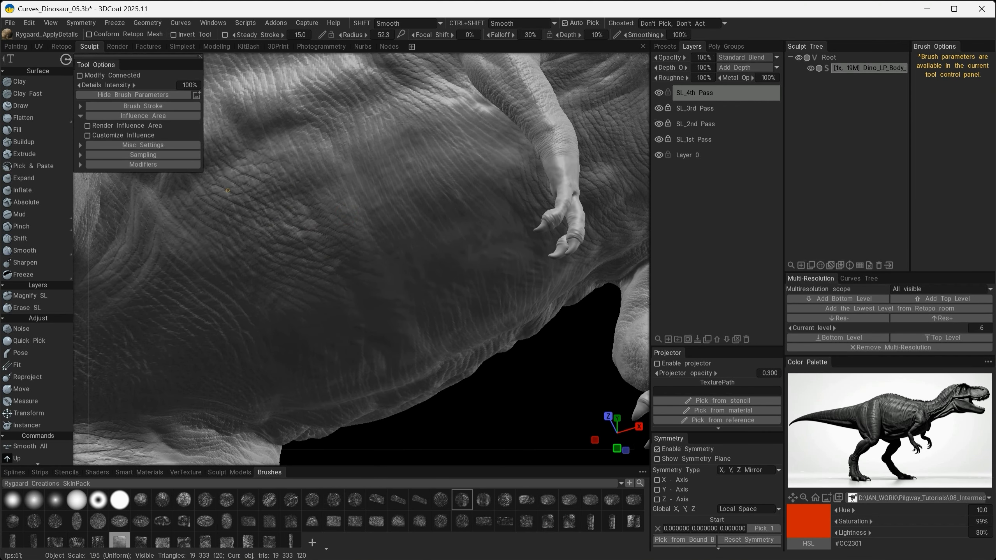
{"action": "left_click_drag", "start_coordinate": [227, 190], "coordinate": [345, 197], "text": "alt"}
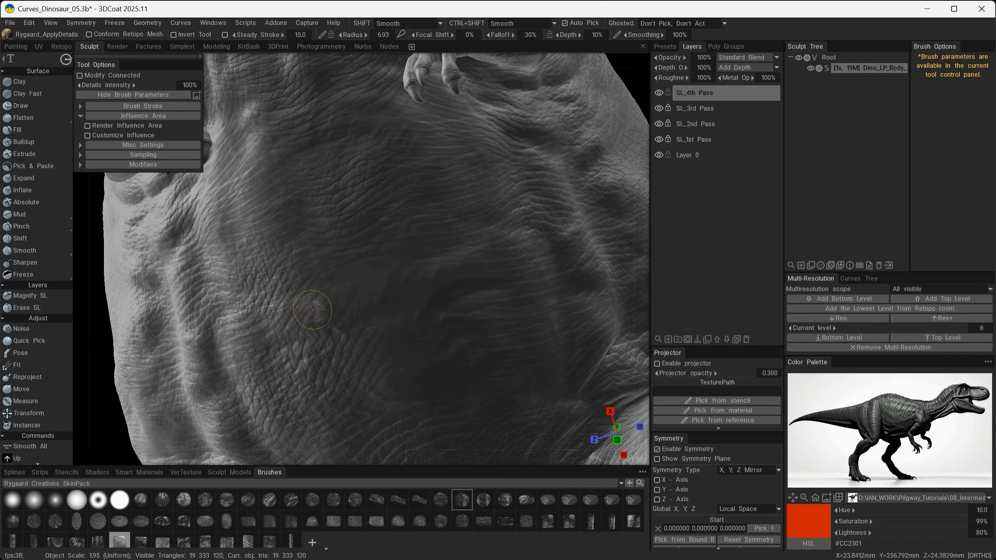
{"action": "left_click_drag", "start_coordinate": [313, 310], "coordinate": [387, 315], "text": "alt"}
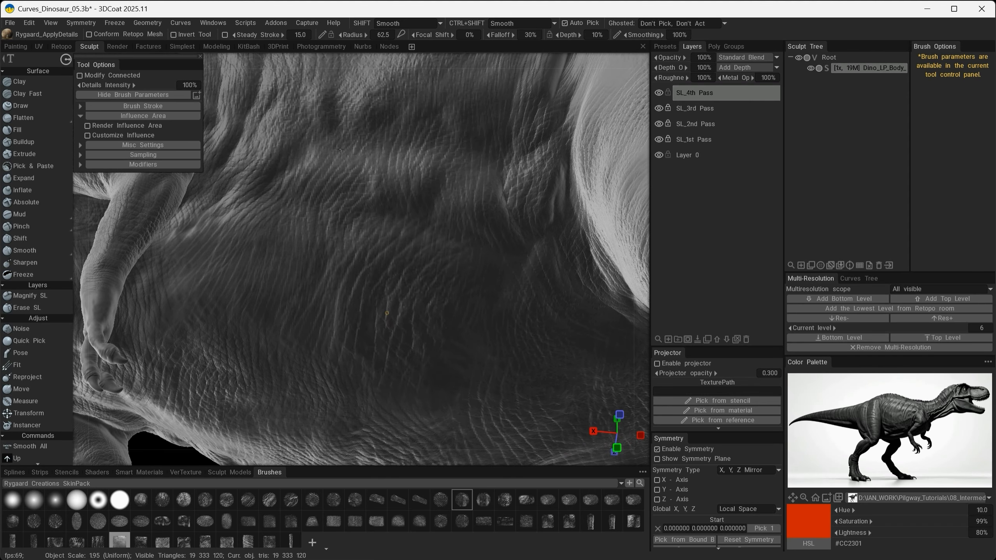
{"action": "left_click_drag", "start_coordinate": [274, 258], "coordinate": [235, 297], "text": "alt"}
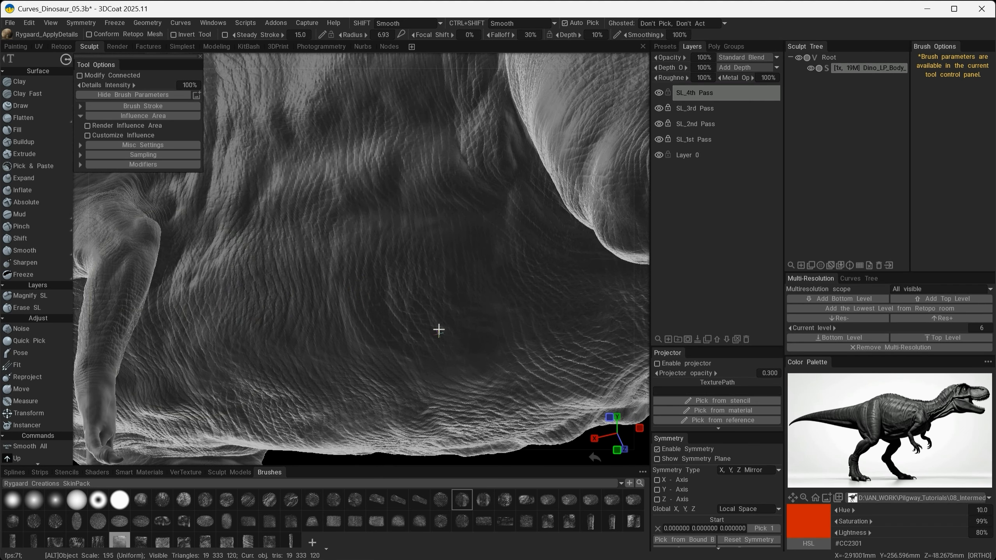
- Continue the wrinkled-skin texture over the flank behind the arm and down the forearm to the wrist
{"action": "left_click_drag", "start_coordinate": [438, 329], "coordinate": [356, 220], "text": "alt"}
{"action": "right_click_drag", "start_coordinate": [481, 352], "coordinate": [365, 338], "text": "alt"}
{"action": "left_click_drag", "start_coordinate": [365, 338], "coordinate": [486, 388], "text": "alt"}
{"action": "right_click_drag", "start_coordinate": [485, 388], "coordinate": [525, 364], "text": "alt"}
{"action": "left_click_drag", "start_coordinate": [525, 364], "coordinate": [499, 347], "text": "alt"}
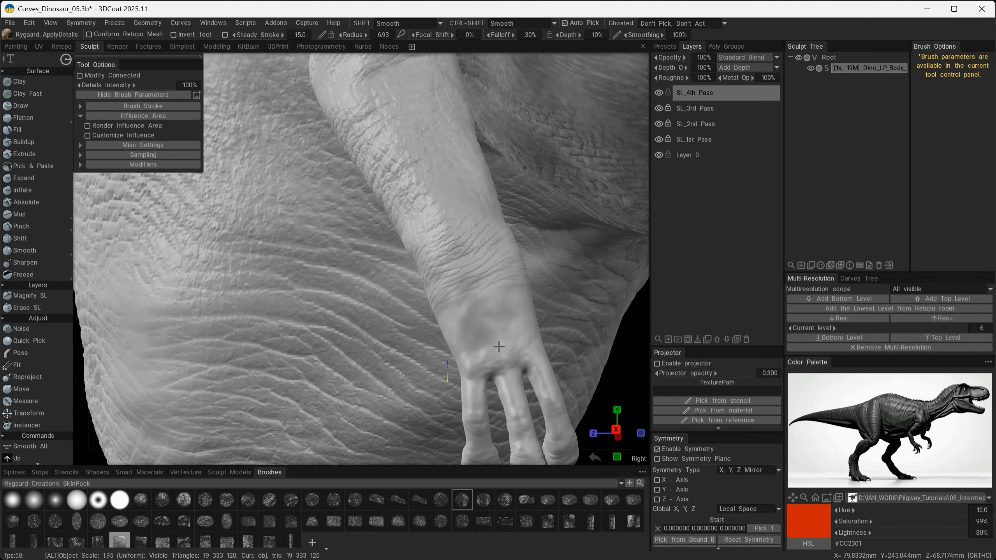
- Add wrinkled skin detail to the smooth back of the hand down to the base of the fingers
{"action": "left_click_drag", "start_coordinate": [510, 264], "coordinate": [446, 353], "text": "alt"}
{"action": "mouse_move", "coordinate": [489, 304]}
{"action": "left_mouse_down", "text": "alt"}
{"action": "mouse_move", "coordinate": [534, 311]}
{"action": "mouse_move", "coordinate": [457, 316]}
{"action": "mouse_move", "coordinate": [460, 381]}
{"action": "mouse_move", "coordinate": [277, 327]}
{"action": "mouse_move", "coordinate": [392, 333]}
{"action": "mouse_move", "coordinate": [349, 362]}
{"action": "left_mouse_up", "text": "alt"}
{"action": "mouse_move", "coordinate": [397, 312]}
{"action": "left_mouse_down"}
{"action": "mouse_move", "coordinate": [444, 278]}
{"action": "mouse_move", "coordinate": [443, 305]}
{"action": "mouse_move", "coordinate": [385, 392]}
{"action": "mouse_move", "coordinate": [403, 394]}
{"action": "left_mouse_up"}
{"action": "left_click_drag", "start_coordinate": [480, 322], "coordinate": [506, 280]}
{"action": "right_click_drag", "start_coordinate": [423, 392], "coordinate": [442, 404], "text": "alt"}
{"action": "middle_click_drag", "start_coordinate": [443, 403], "coordinate": [356, 326], "text": "alt"}
{"action": "right_click_drag", "start_coordinate": [356, 326], "coordinate": [377, 314], "text": "alt"}
{"action": "left_click_drag", "start_coordinate": [378, 312], "coordinate": [473, 246]}
{"action": "left_click_drag", "start_coordinate": [392, 276], "coordinate": [419, 268], "text": "alt"}
{"action": "left_click_drag", "start_coordinate": [419, 269], "coordinate": [438, 256]}
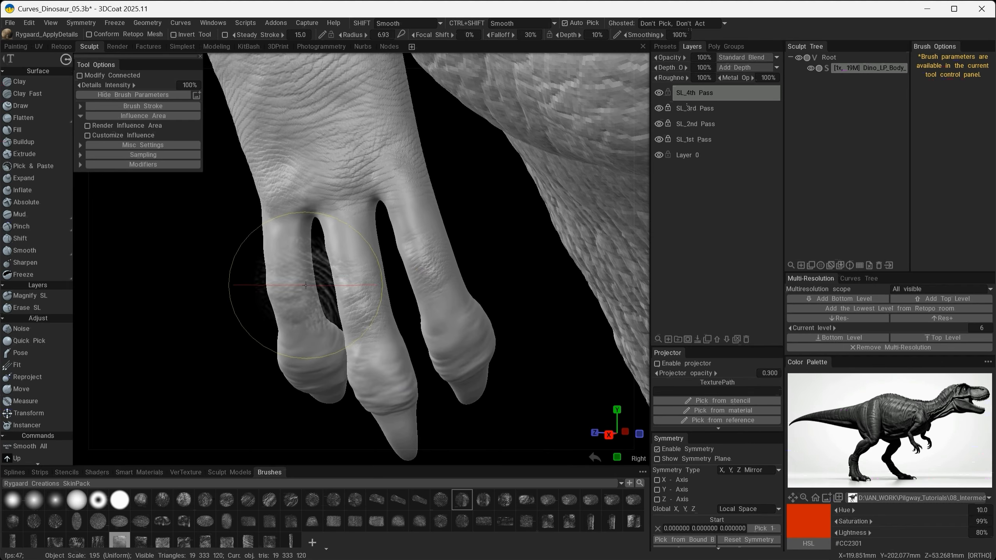
- Reduce the brush radius to 3.45 and add fine wrinkles along the fingers and knuckles
{"action": "left_click_drag", "start_coordinate": [288, 289], "coordinate": [304, 321], "text": "alt"}
{"action": "right_click_drag", "start_coordinate": [304, 322], "coordinate": [235, 306], "text": "alt"}
{"action": "mouse_move", "coordinate": [312, 398]}
{"action": "left_mouse_down", "text": "alt"}
{"action": "mouse_move", "coordinate": [338, 337]}
{"action": "mouse_move", "coordinate": [319, 329]}
{"action": "left_mouse_up", "text": "alt"}
{"action": "mouse_move", "coordinate": [319, 329]}
{"action": "left_mouse_down", "text": "alt"}
{"action": "mouse_move", "coordinate": [274, 316]}
{"action": "mouse_move", "coordinate": [301, 331]}
{"action": "left_mouse_up", "text": "alt"}
{"action": "mouse_move", "coordinate": [301, 331]}
{"action": "left_mouse_down", "text": "alt"}
{"action": "mouse_move", "coordinate": [387, 287]}
{"action": "mouse_move", "coordinate": [252, 296]}
{"action": "mouse_move", "coordinate": [242, 345]}
{"action": "mouse_move", "coordinate": [356, 373]}
{"action": "mouse_move", "coordinate": [293, 128]}
{"action": "mouse_move", "coordinate": [235, 239]}
{"action": "mouse_move", "coordinate": [200, 255]}
{"action": "mouse_move", "coordinate": [308, 283]}
{"action": "mouse_move", "coordinate": [319, 335]}
{"action": "left_mouse_up", "text": "alt"}
{"action": "left_click_drag", "start_coordinate": [325, 376], "coordinate": [377, 317], "text": "alt"}
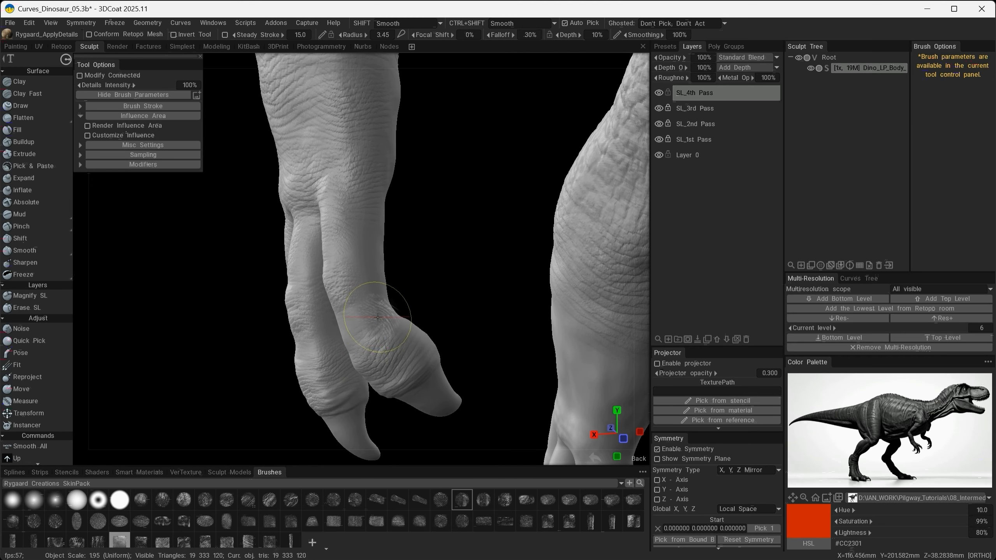
{"action": "left_click_drag", "start_coordinate": [348, 246], "coordinate": [329, 261], "text": "alt"}
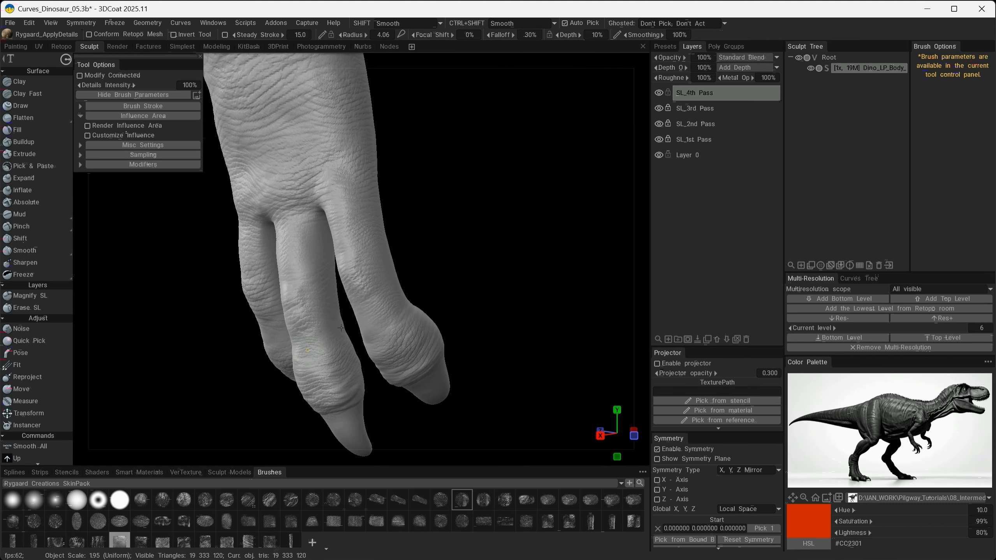
{"action": "left_click_drag", "start_coordinate": [340, 328], "coordinate": [425, 296], "text": "alt"}
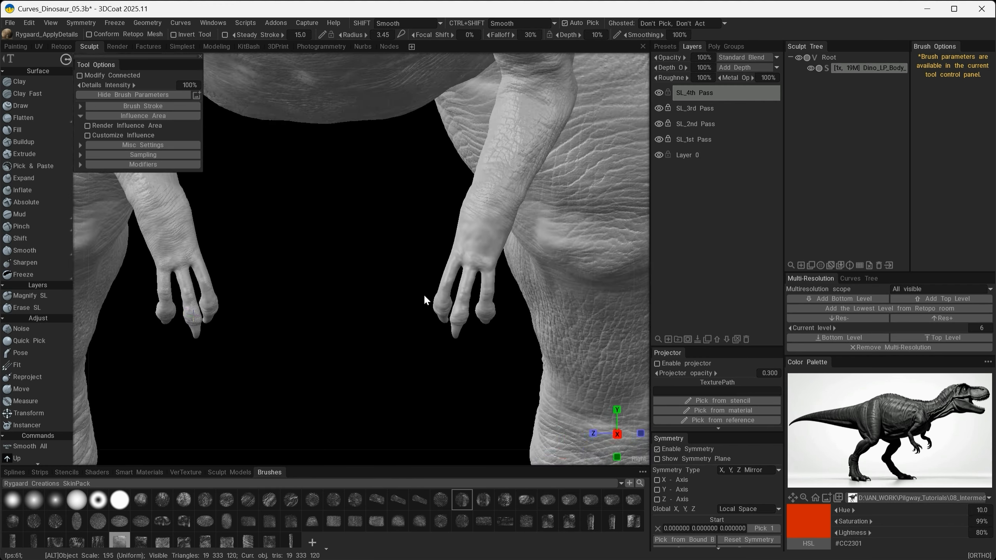
- Texture the remaining smooth skin around the sides of the wrist and lower forearm
{"action": "middle_click_drag", "start_coordinate": [424, 296], "coordinate": [235, 316], "text": "alt"}
{"action": "right_click_drag", "start_coordinate": [236, 316], "coordinate": [235, 259], "text": "alt"}
{"action": "left_click_drag", "start_coordinate": [227, 252], "coordinate": [279, 271]}
{"action": "left_click_drag", "start_coordinate": [227, 252], "coordinate": [312, 280], "text": "alt"}
{"action": "middle_click_drag", "start_coordinate": [312, 281], "coordinate": [402, 250], "text": "alt"}
{"action": "right_click_drag", "start_coordinate": [402, 250], "coordinate": [402, 212], "text": "alt"}
{"action": "left_click_drag", "start_coordinate": [252, 331], "coordinate": [285, 360]}
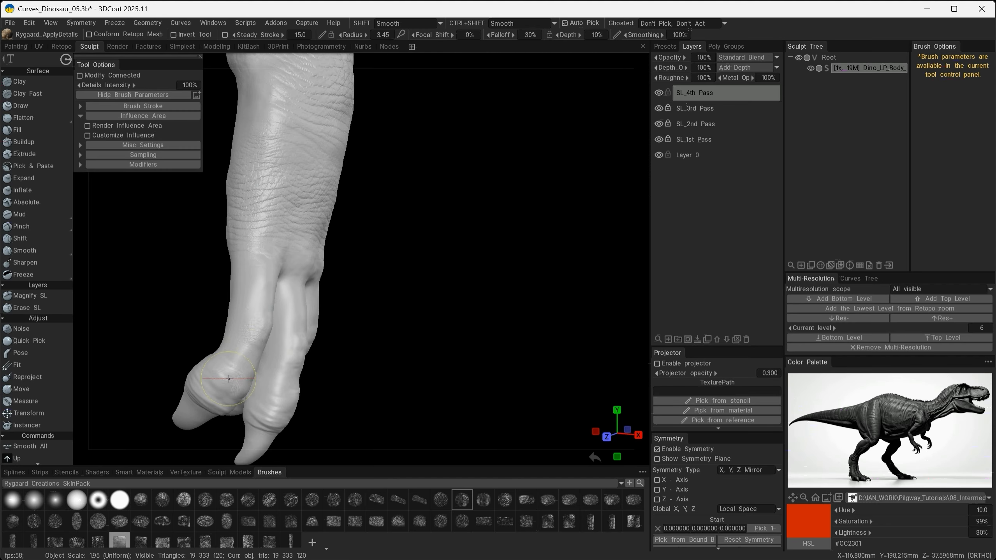
- Stamp fine wrinkles across the area where the fingers join the hand
{"action": "left_click_drag", "start_coordinate": [228, 379], "coordinate": [173, 377], "text": "alt"}
{"action": "left_click_drag", "start_coordinate": [297, 353], "coordinate": [311, 310]}
{"action": "left_click_drag", "start_coordinate": [386, 370], "coordinate": [408, 372], "text": "alt"}
{"action": "mouse_move", "coordinate": [358, 345]}
{"action": "left_mouse_down"}
{"action": "mouse_move", "coordinate": [364, 378]}
{"action": "mouse_move", "coordinate": [396, 345]}
{"action": "left_mouse_up"}
{"action": "left_click_drag", "start_coordinate": [347, 288], "coordinate": [337, 287]}
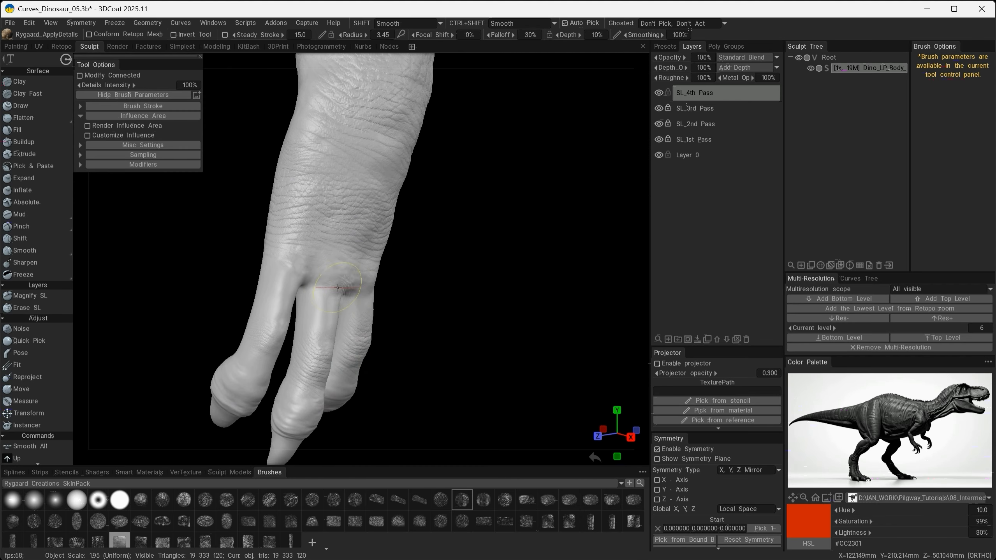
{"action": "left_click_drag", "start_coordinate": [281, 274], "coordinate": [262, 289], "text": "alt"}
- Cover the smooth upper surfaces of the three fingers with fine wrinkles
{"action": "middle_click_drag", "start_coordinate": [379, 403], "coordinate": [361, 339], "text": "alt"}
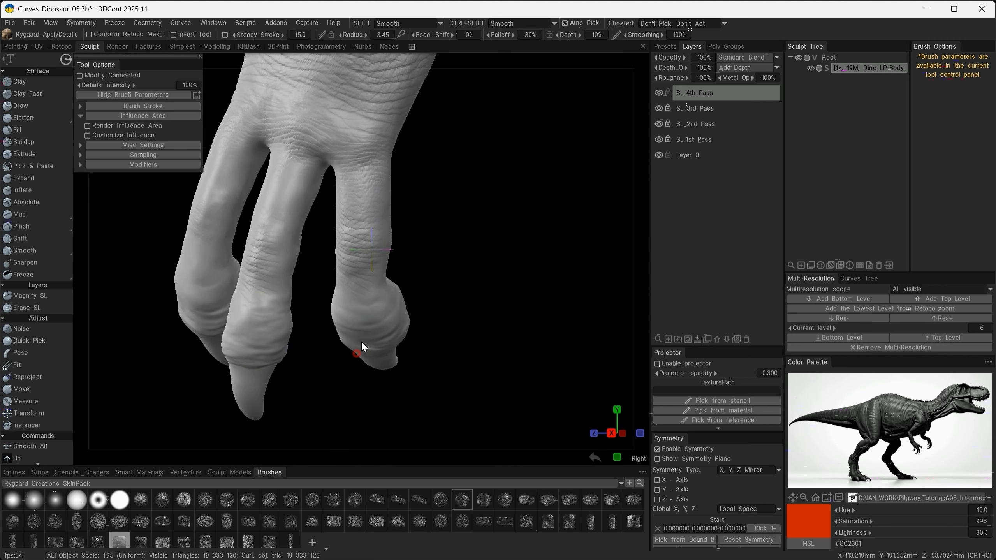
{"action": "left_click_drag", "start_coordinate": [361, 340], "coordinate": [339, 342], "text": "alt"}
{"action": "left_click_drag", "start_coordinate": [252, 326], "coordinate": [310, 299]}
{"action": "mouse_move", "coordinate": [379, 313]}
{"action": "left_mouse_down", "text": "alt"}
{"action": "mouse_move", "coordinate": [308, 307]}
{"action": "mouse_move", "coordinate": [376, 324]}
{"action": "mouse_move", "coordinate": [376, 310]}
{"action": "left_mouse_up", "text": "alt"}
{"action": "left_click", "coordinate": [270, 251]}
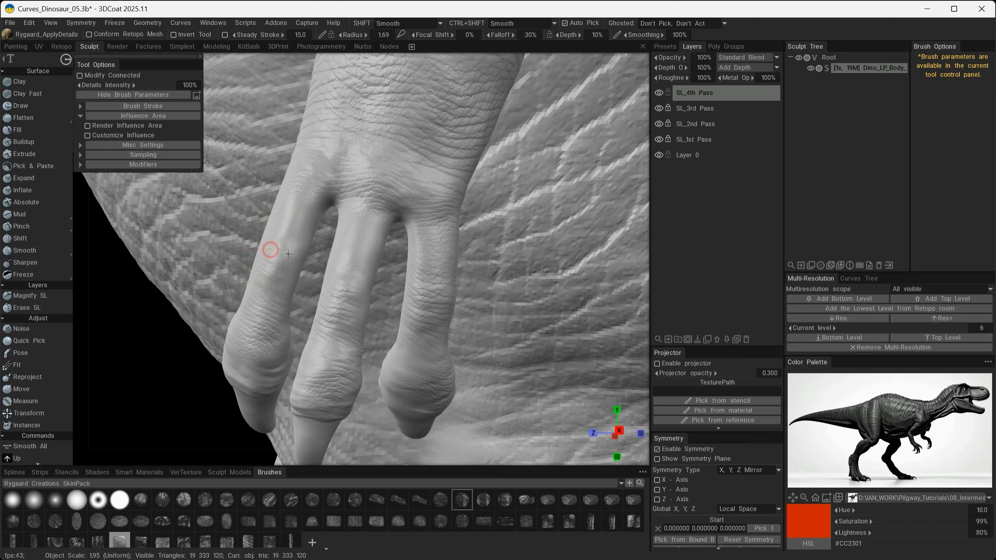
{"action": "right_click_drag", "start_coordinate": [463, 306], "coordinate": [485, 303], "text": "alt"}
{"action": "left_click_drag", "start_coordinate": [485, 303], "coordinate": [426, 331], "text": "alt"}
{"action": "right_click_drag", "start_coordinate": [426, 332], "coordinate": [451, 310], "text": "alt"}
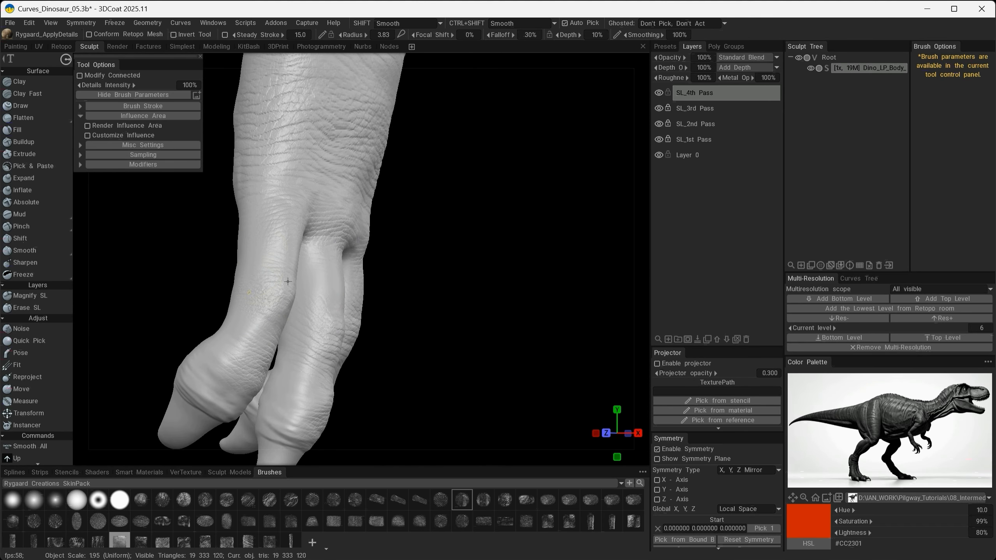
- Texture the finger sides and swollen knuckles down to the claws
{"action": "mouse_move", "coordinate": [206, 383]}
{"action": "left_mouse_down", "text": "alt"}
{"action": "mouse_move", "coordinate": [300, 345]}
{"action": "mouse_move", "coordinate": [344, 344]}
{"action": "mouse_move", "coordinate": [304, 255]}
{"action": "left_mouse_up", "text": "alt"}
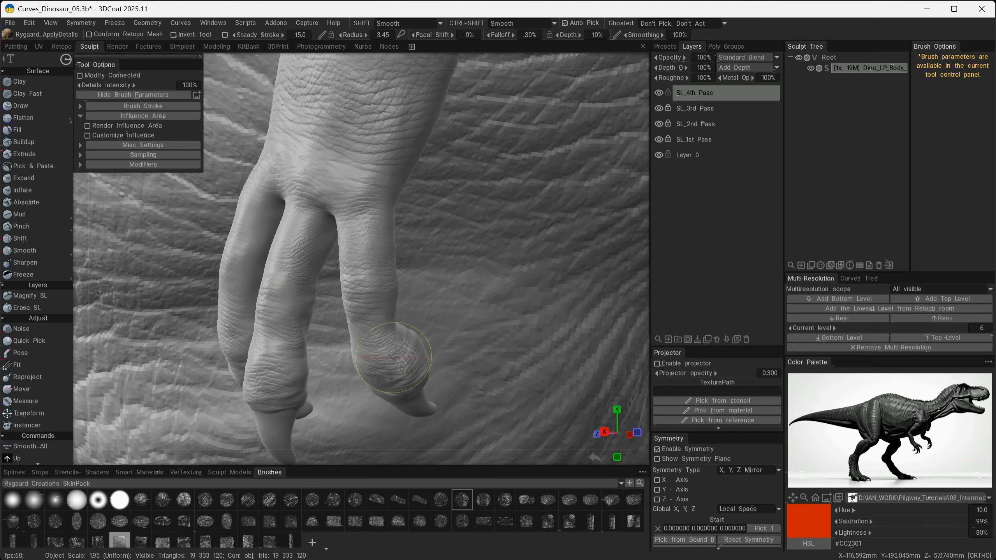
{"action": "left_click_drag", "start_coordinate": [393, 357], "coordinate": [425, 351], "text": "alt"}
{"action": "left_click_drag", "start_coordinate": [341, 169], "coordinate": [238, 250]}
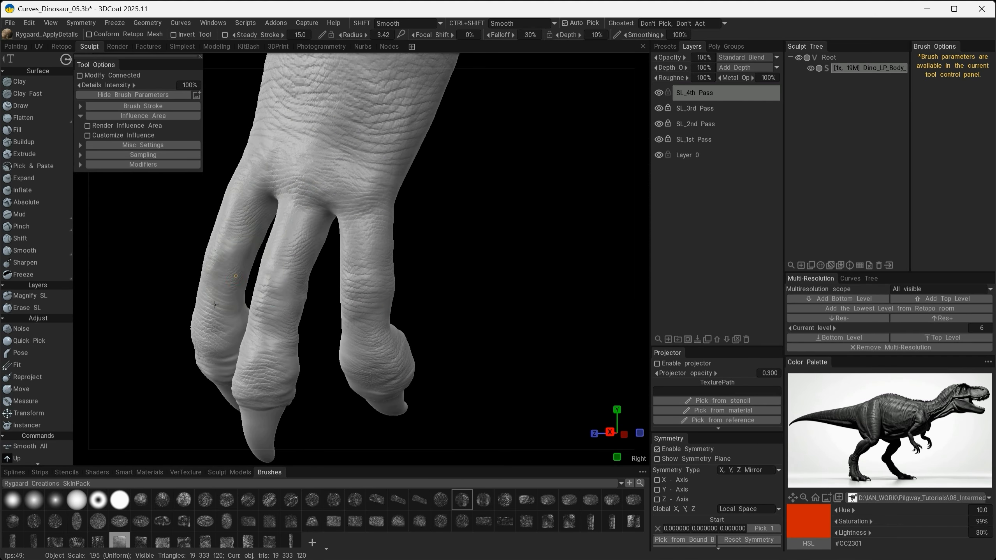
{"action": "mouse_move", "coordinate": [215, 304]}
{"action": "left_mouse_down", "text": "alt"}
{"action": "mouse_move", "coordinate": [366, 274]}
{"action": "mouse_move", "coordinate": [290, 346]}
{"action": "mouse_move", "coordinate": [134, 311]}
{"action": "left_mouse_up", "text": "alt"}
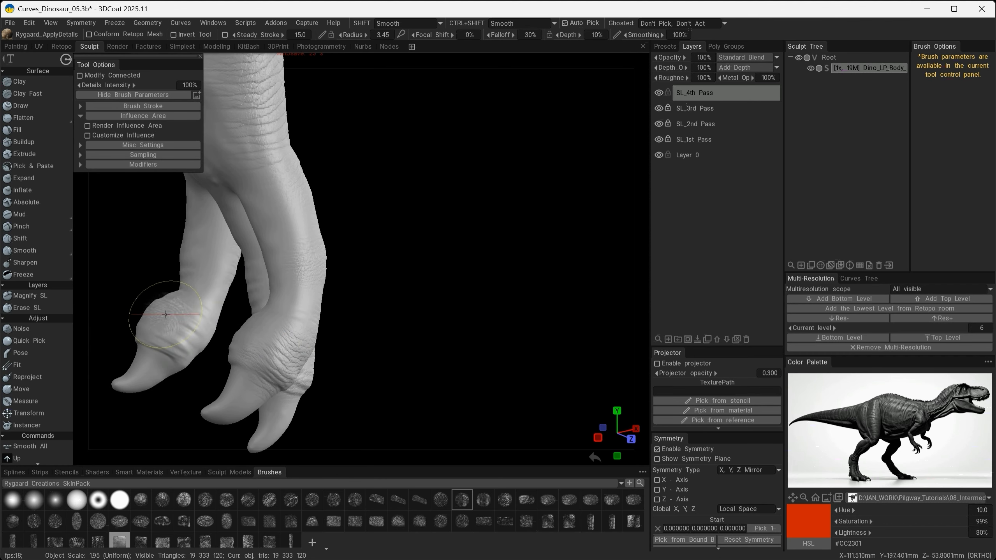
{"action": "left_click_drag", "start_coordinate": [277, 237], "coordinate": [300, 309], "text": "alt"}
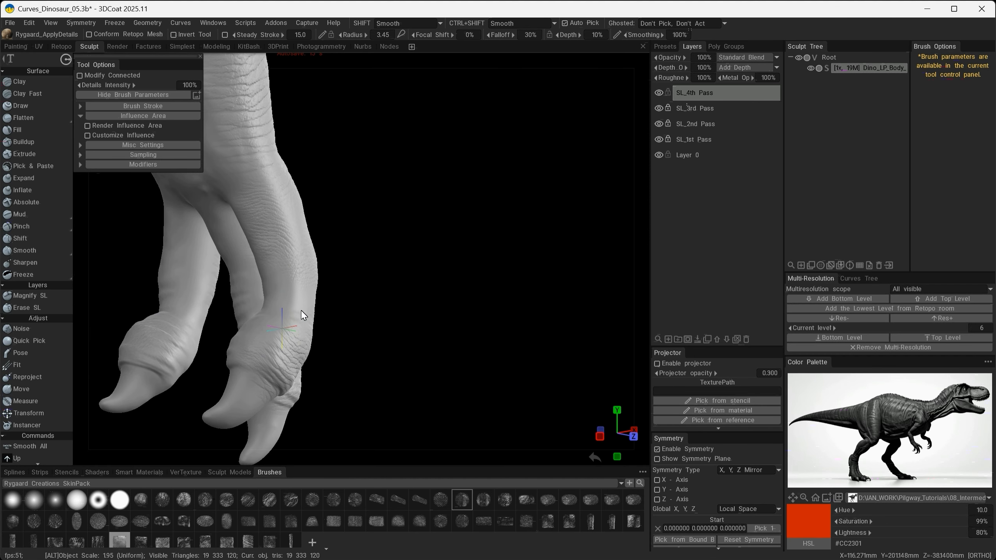
{"action": "right_click_drag", "start_coordinate": [301, 310], "coordinate": [276, 342], "text": "alt"}
{"action": "left_click_drag", "start_coordinate": [277, 343], "coordinate": [422, 322], "text": "alt"}
{"action": "mouse_move", "coordinate": [422, 322]}
{"action": "right_mouse_down", "text": "alt"}
{"action": "mouse_move", "coordinate": [452, 360]}
{"action": "mouse_move", "coordinate": [427, 406]}
{"action": "right_mouse_up", "text": "alt"}
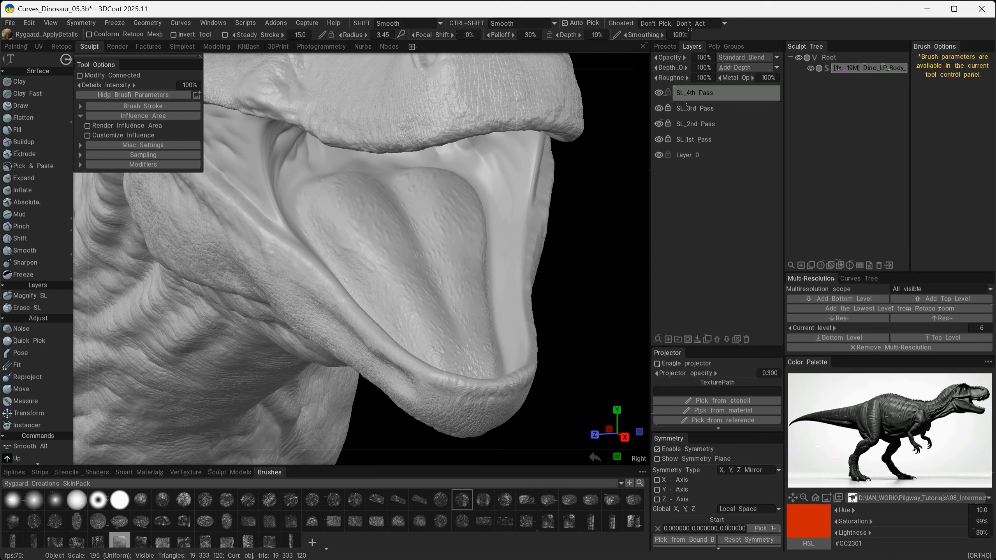
- Pick a cracked-scale alpha from the Ian_Skin Brushes pack, stamp it on the upper back, and set the brush depth to 4%
{"action": "left_click", "coordinate": [36, 483]}
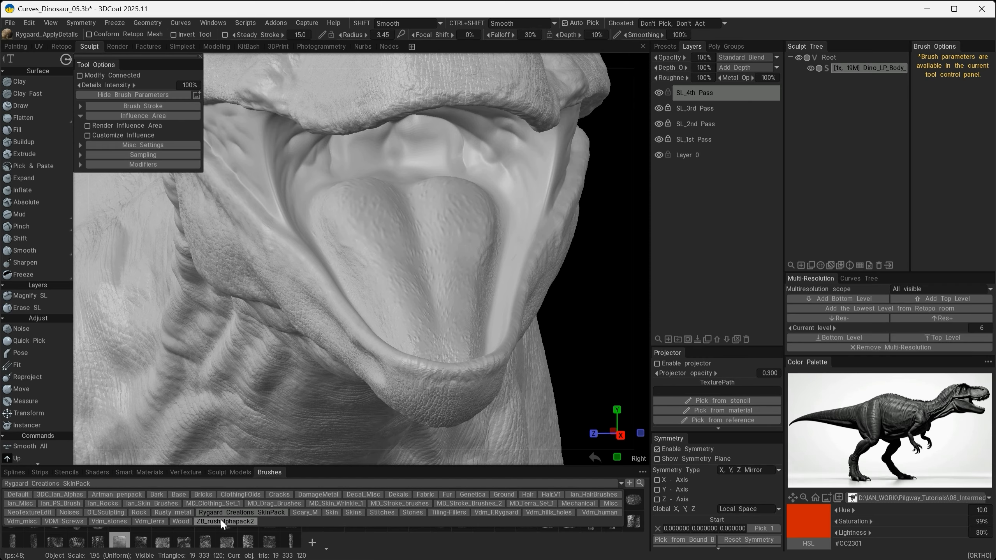
{"action": "left_click", "coordinate": [139, 503]}
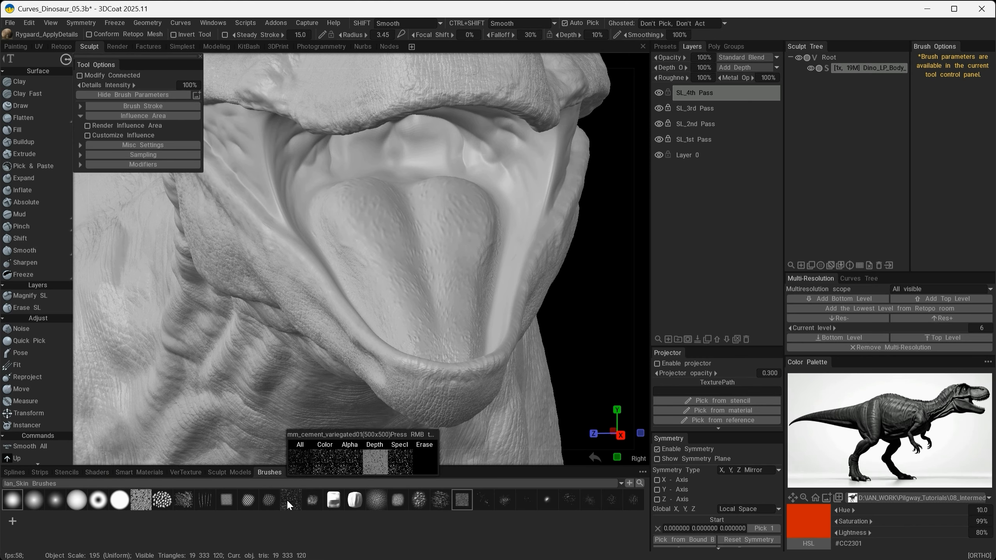
{"action": "left_click", "coordinate": [422, 505]}
{"action": "mouse_move", "coordinate": [400, 377]}
{"action": "right_mouse_down", "text": "alt"}
{"action": "mouse_move", "coordinate": [372, 320]}
{"action": "mouse_move", "coordinate": [353, 368]}
{"action": "right_mouse_up", "text": "alt"}
{"action": "mouse_move", "coordinate": [292, 294]}
{"action": "left_mouse_down", "text": "alt"}
{"action": "mouse_move", "coordinate": [329, 331]}
{"action": "mouse_move", "coordinate": [373, 349]}
{"action": "left_mouse_up", "text": "alt"}
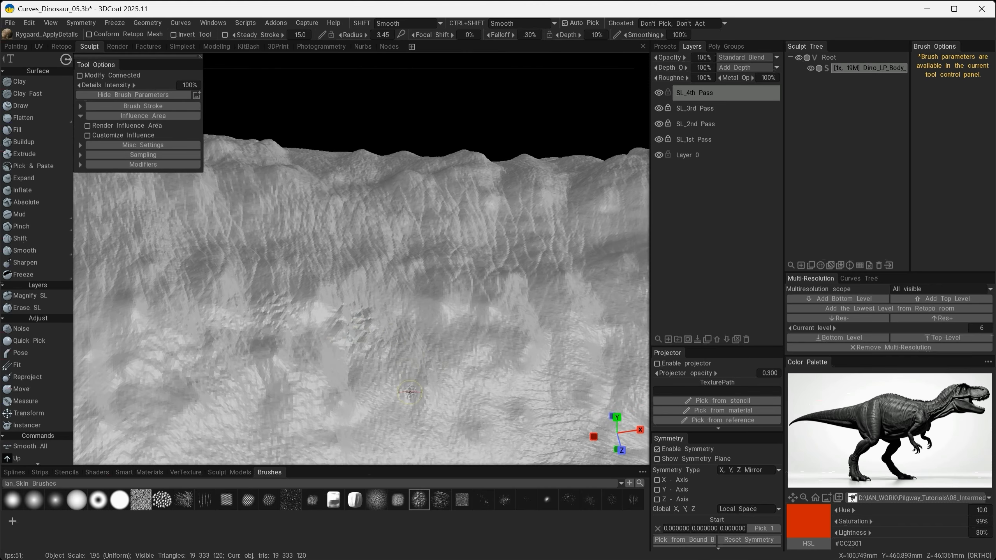
{"action": "left_click_drag", "start_coordinate": [409, 392], "coordinate": [353, 373], "text": "alt"}
{"action": "right_click_drag", "start_coordinate": [365, 395], "coordinate": [373, 372], "text": "alt"}
{"action": "left_click_drag", "start_coordinate": [373, 377], "coordinate": [352, 380]}
{"action": "left_click_drag", "start_coordinate": [568, 35], "coordinate": [563, 35]}
- Apply subtle cracked scales over the bumps and smooth patches along the upper back
{"action": "right_click_drag", "start_coordinate": [237, 251], "coordinate": [279, 305], "text": "alt"}
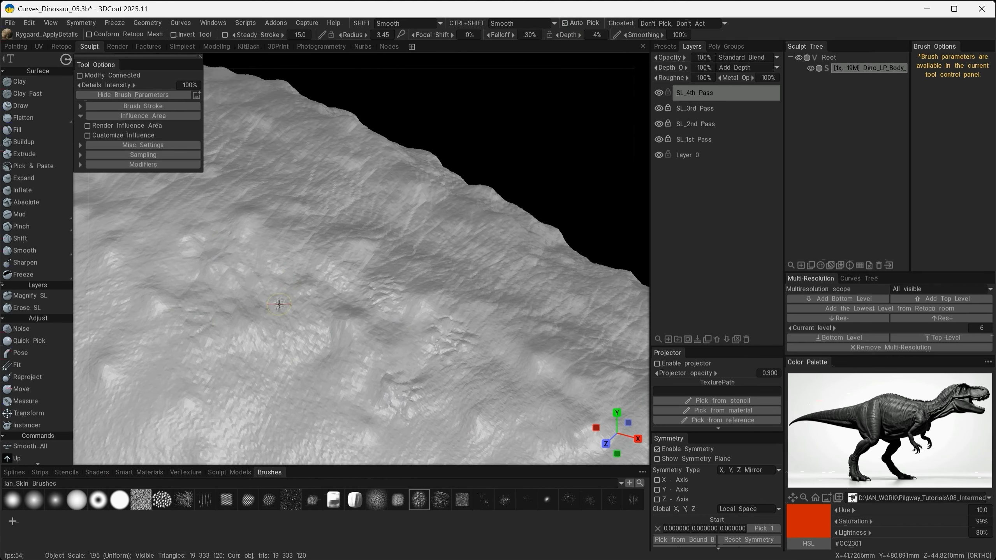
{"action": "left_click_drag", "start_coordinate": [439, 310], "coordinate": [384, 274], "text": "alt"}
{"action": "right_click_drag", "start_coordinate": [444, 245], "coordinate": [476, 374], "text": "alt"}
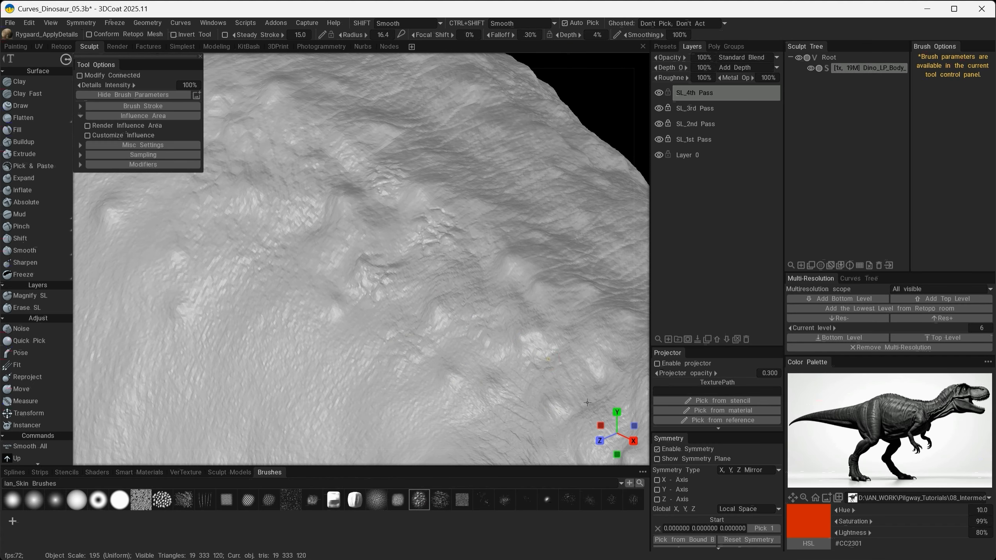
{"action": "right_click_drag", "start_coordinate": [365, 220], "coordinate": [311, 262], "text": "alt"}
{"action": "left_click_drag", "start_coordinate": [311, 262], "coordinate": [355, 292], "text": "alt"}
{"action": "right_click_drag", "start_coordinate": [355, 292], "coordinate": [394, 362], "text": "alt"}
{"action": "left_click_drag", "start_coordinate": [243, 303], "coordinate": [225, 322]}
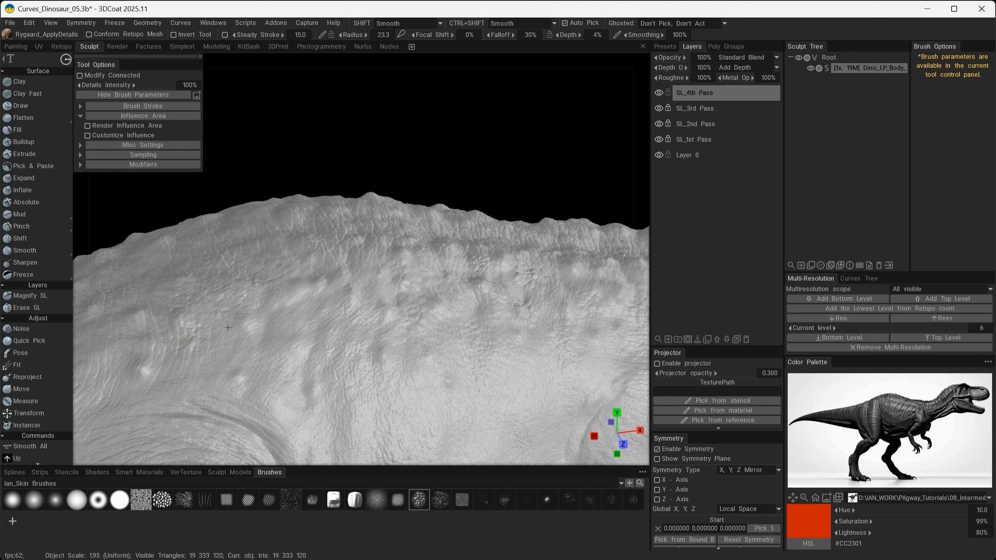
{"action": "left_click_drag", "start_coordinate": [332, 281], "coordinate": [484, 326], "text": "alt"}
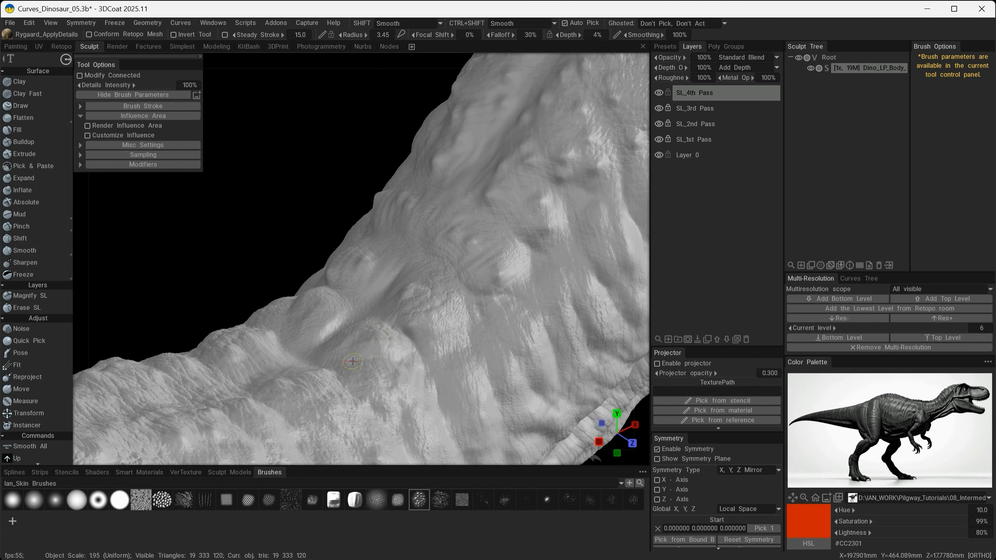
- Texture the raised bumps and folds where the neck meets the back with cracked scales
{"action": "mouse_move", "coordinate": [460, 233]}
{"action": "left_mouse_down", "text": "alt"}
{"action": "mouse_move", "coordinate": [511, 289]}
{"action": "mouse_move", "coordinate": [458, 225]}
{"action": "left_mouse_up", "text": "alt"}
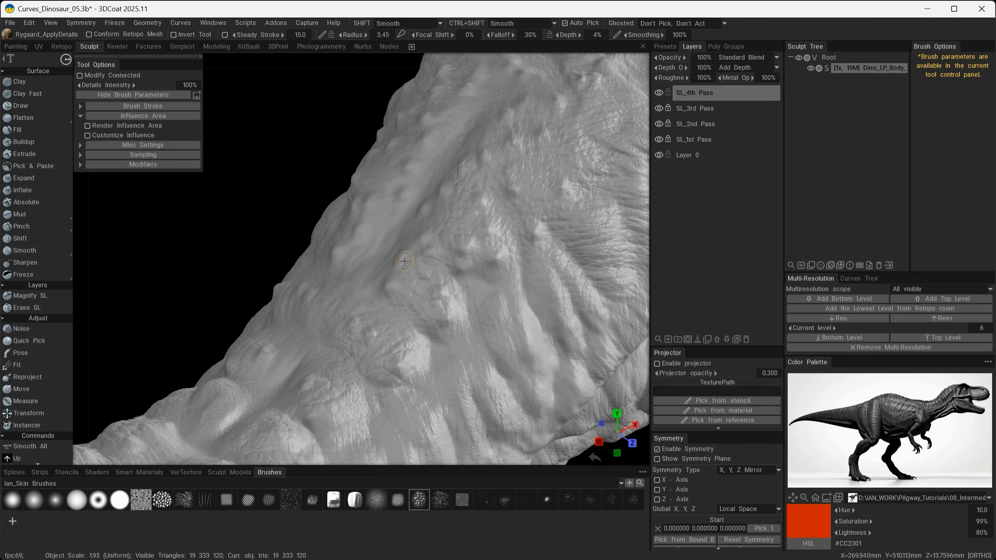
{"action": "left_click_drag", "start_coordinate": [404, 261], "coordinate": [398, 257], "text": "alt"}
{"action": "left_click_drag", "start_coordinate": [377, 339], "coordinate": [422, 287], "text": "alt"}
{"action": "mouse_move", "coordinate": [341, 338]}
{"action": "left_mouse_down", "text": "alt"}
{"action": "mouse_move", "coordinate": [388, 304]}
{"action": "mouse_move", "coordinate": [417, 395]}
{"action": "mouse_move", "coordinate": [475, 295]}
{"action": "left_mouse_up", "text": "alt"}
{"action": "left_click_drag", "start_coordinate": [280, 313], "coordinate": [309, 279], "text": "alt"}
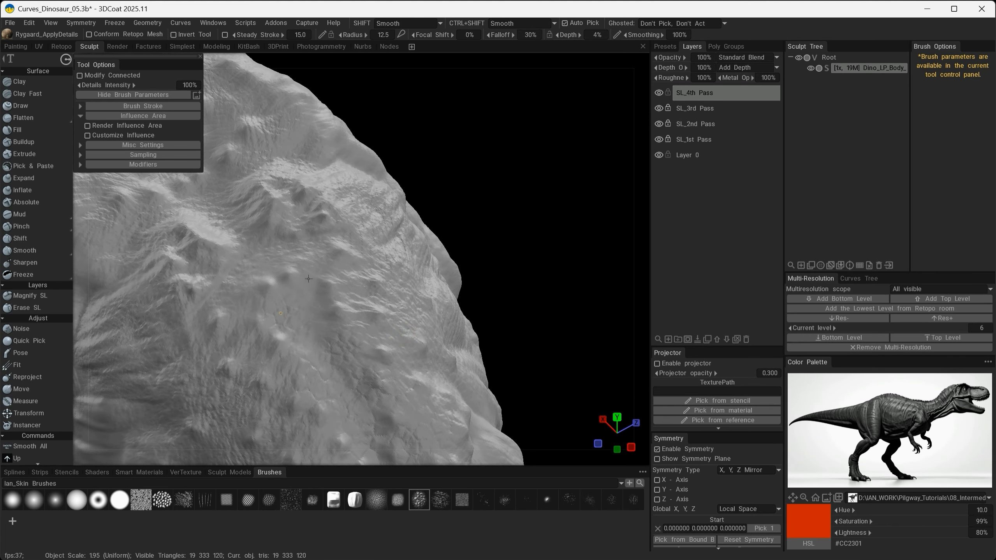
- Add cracked scales to the smooth hollows between the bumps along the top of the neck
{"action": "left_click_drag", "start_coordinate": [323, 320], "coordinate": [382, 338], "text": "alt"}
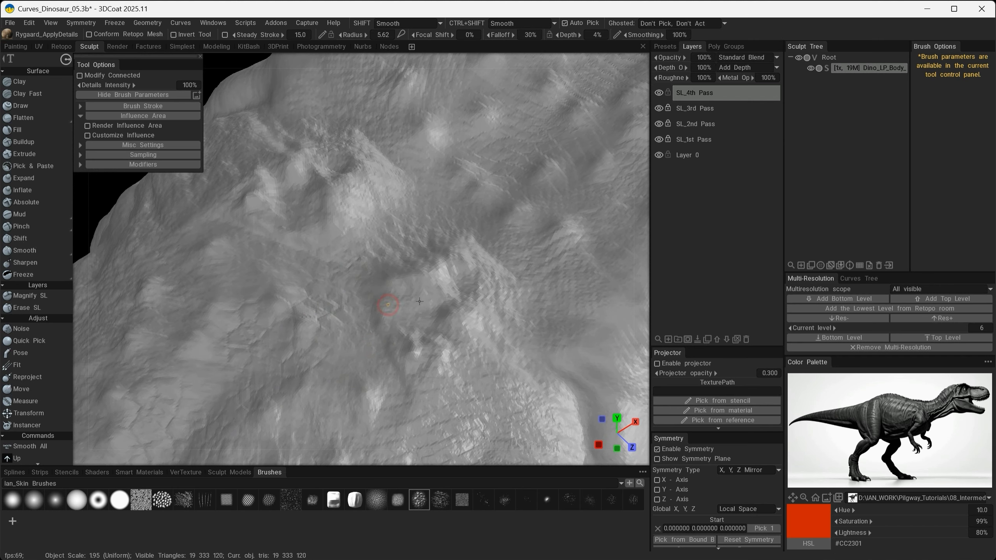
{"action": "middle_click_drag", "start_coordinate": [460, 336], "coordinate": [382, 424], "text": "alt"}
{"action": "left_click_drag", "start_coordinate": [447, 286], "coordinate": [337, 206], "text": "alt"}
{"action": "mouse_move", "coordinate": [310, 317]}
{"action": "left_mouse_down", "text": "alt"}
{"action": "mouse_move", "coordinate": [338, 277]}
{"action": "mouse_move", "coordinate": [331, 370]}
{"action": "mouse_move", "coordinate": [286, 367]}
{"action": "left_mouse_up", "text": "alt"}
{"action": "left_click_drag", "start_coordinate": [228, 383], "coordinate": [215, 392]}
{"action": "mouse_move", "coordinate": [280, 271]}
{"action": "left_mouse_down", "text": "alt"}
{"action": "mouse_move", "coordinate": [326, 288]}
{"action": "mouse_move", "coordinate": [343, 346]}
{"action": "mouse_move", "coordinate": [469, 333]}
{"action": "mouse_move", "coordinate": [480, 358]}
{"action": "mouse_move", "coordinate": [277, 368]}
{"action": "left_mouse_up", "text": "alt"}
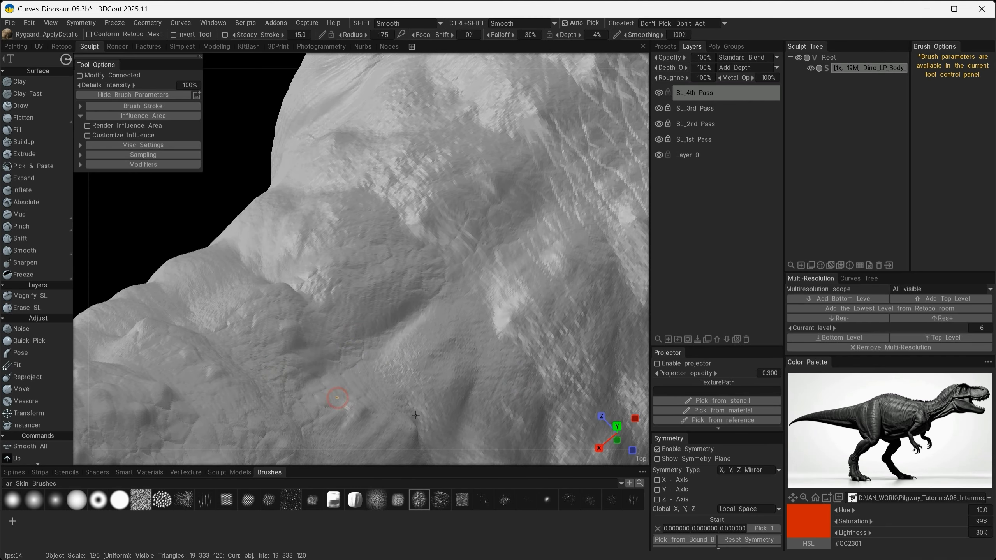
- Extend the cracked scales over the ridge bumps from the neck down along the spine and upper back
{"action": "mouse_move", "coordinate": [412, 347]}
{"action": "left_mouse_down", "text": "alt"}
{"action": "mouse_move", "coordinate": [448, 388]}
{"action": "mouse_move", "coordinate": [289, 397]}
{"action": "mouse_move", "coordinate": [245, 237]}
{"action": "left_mouse_up", "text": "alt"}
{"action": "right_click_drag", "start_coordinate": [245, 236], "coordinate": [354, 270], "text": "alt"}
{"action": "left_click_drag", "start_coordinate": [458, 320], "coordinate": [434, 373], "text": "alt"}
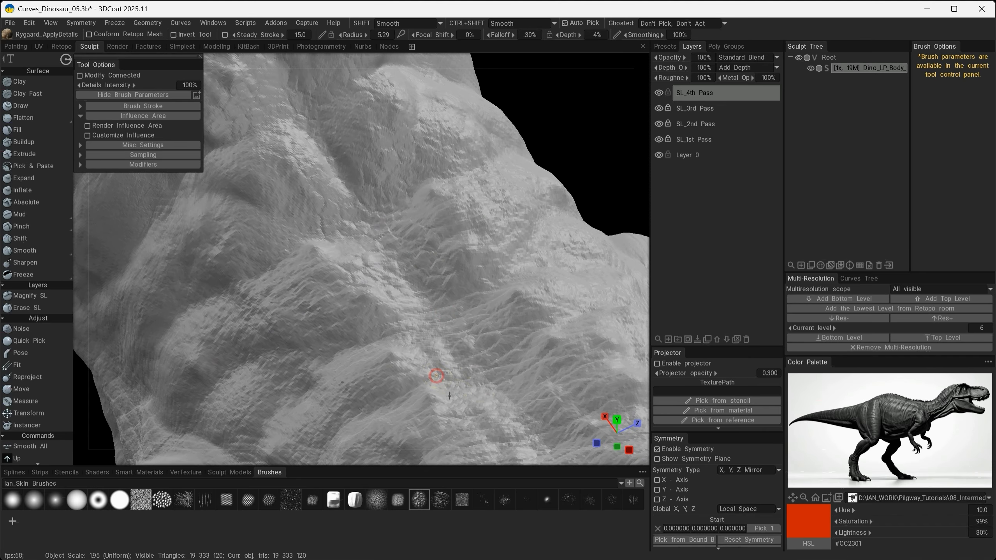
{"action": "middle_click_drag", "start_coordinate": [537, 386], "coordinate": [462, 253], "text": "alt"}
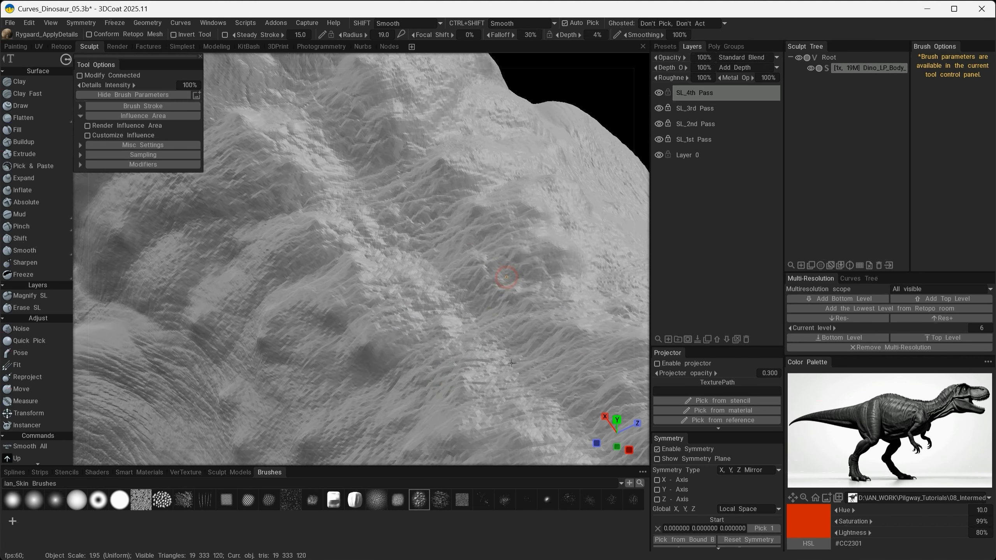
{"action": "mouse_move", "coordinate": [556, 295]}
{"action": "left_mouse_down", "text": "alt"}
{"action": "mouse_move", "coordinate": [343, 358]}
{"action": "mouse_move", "coordinate": [400, 331]}
{"action": "left_mouse_up", "text": "alt"}
{"action": "left_click_drag", "start_coordinate": [576, 353], "coordinate": [502, 396], "text": "alt"}
{"action": "left_click_drag", "start_coordinate": [404, 347], "coordinate": [417, 346], "text": "alt"}
{"action": "middle_click_drag", "start_coordinate": [416, 347], "coordinate": [457, 332], "text": "alt"}
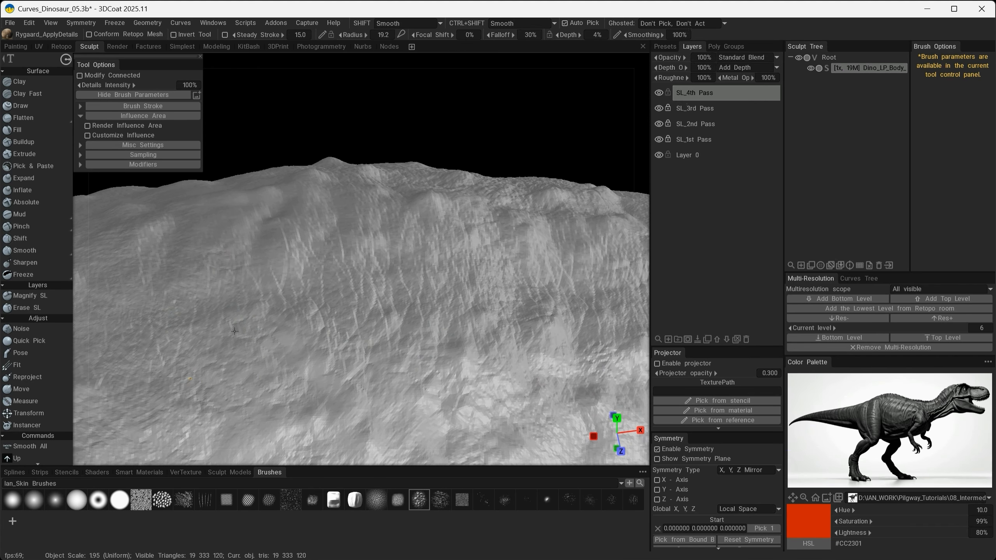
- Texture the smooth upper flank below the spine ridge with fine cracked scales
{"action": "left_click_drag", "start_coordinate": [322, 379], "coordinate": [389, 358], "text": "alt"}
{"action": "right_click_drag", "start_coordinate": [389, 358], "coordinate": [398, 402], "text": "alt"}
{"action": "mouse_move", "coordinate": [300, 338]}
{"action": "left_mouse_down", "text": "alt"}
{"action": "mouse_move", "coordinate": [362, 334]}
{"action": "mouse_move", "coordinate": [354, 329]}
{"action": "mouse_move", "coordinate": [353, 352]}
{"action": "left_mouse_up", "text": "alt"}
{"action": "mouse_move", "coordinate": [260, 371]}
{"action": "left_mouse_down", "text": "alt"}
{"action": "mouse_move", "coordinate": [392, 394]}
{"action": "mouse_move", "coordinate": [374, 369]}
{"action": "left_mouse_up", "text": "alt"}
{"action": "mouse_move", "coordinate": [317, 267]}
{"action": "left_mouse_down", "text": "alt"}
{"action": "mouse_move", "coordinate": [351, 311]}
{"action": "mouse_move", "coordinate": [376, 310]}
{"action": "left_mouse_up", "text": "alt"}
{"action": "left_click_drag", "start_coordinate": [280, 237], "coordinate": [380, 351], "text": "alt"}
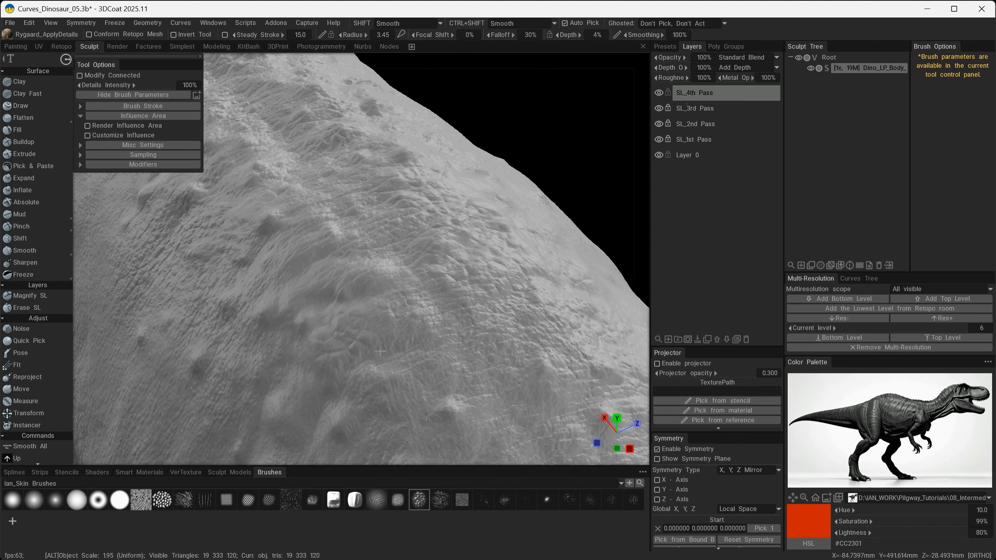
- Extend the cracked scales over the bumps along the back ridge towards the hips
{"action": "mouse_move", "coordinate": [419, 302]}
{"action": "left_mouse_down", "text": "alt"}
{"action": "mouse_move", "coordinate": [296, 302]}
{"action": "mouse_move", "coordinate": [305, 331]}
{"action": "left_mouse_up", "text": "alt"}
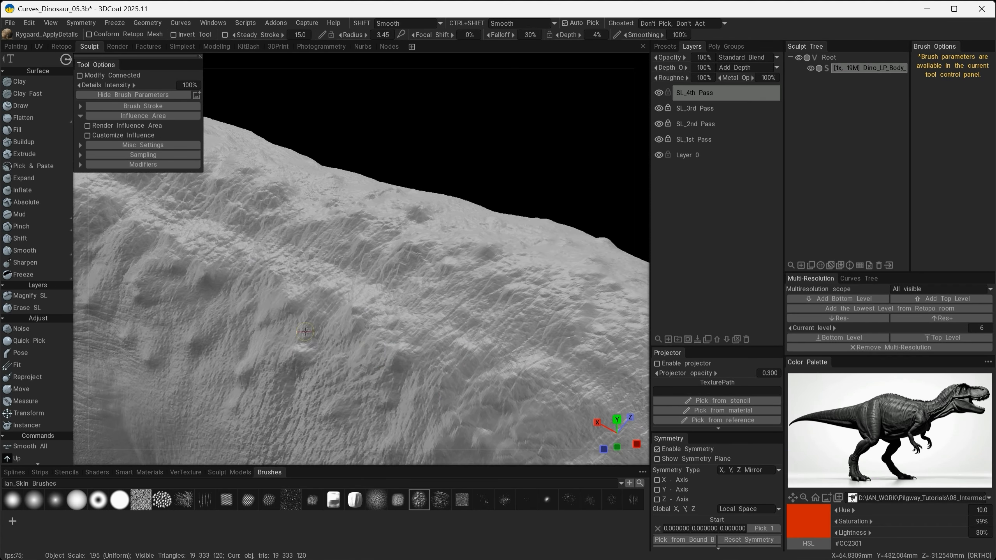
{"action": "mouse_move", "coordinate": [377, 305]}
{"action": "left_mouse_down", "text": "alt"}
{"action": "mouse_move", "coordinate": [282, 330]}
{"action": "mouse_move", "coordinate": [234, 379]}
{"action": "left_mouse_up", "text": "alt"}
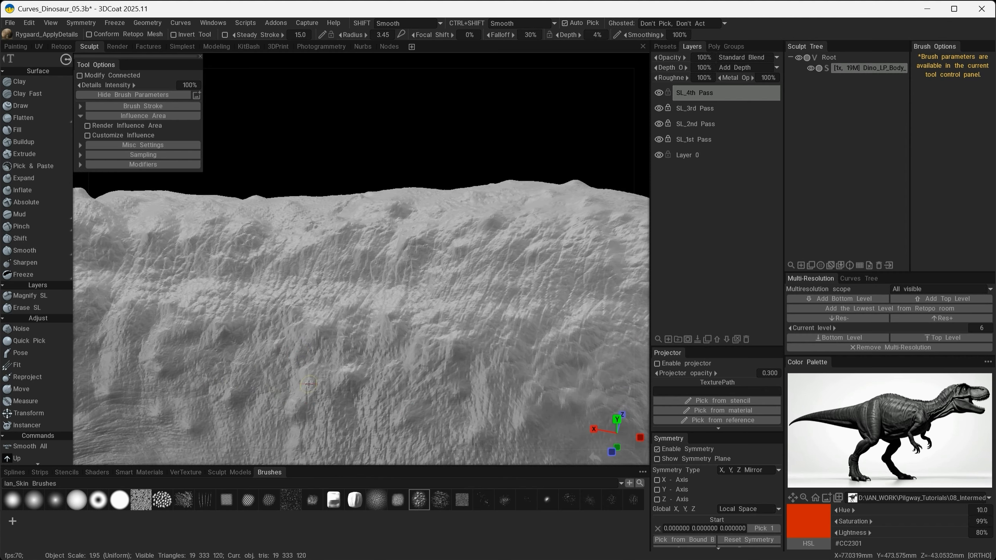
{"action": "mouse_move", "coordinate": [309, 384]}
{"action": "right_mouse_down", "text": "alt"}
{"action": "mouse_move", "coordinate": [333, 282]}
{"action": "mouse_move", "coordinate": [376, 345]}
{"action": "right_mouse_up", "text": "alt"}
{"action": "left_click_drag", "start_coordinate": [377, 345], "coordinate": [312, 322], "text": "alt"}
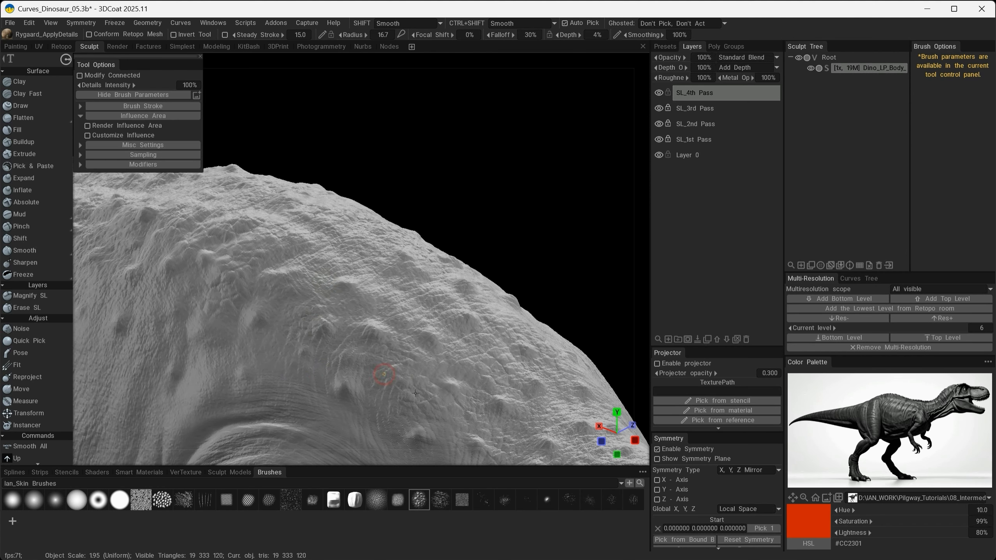
{"action": "mouse_move", "coordinate": [415, 392]}
{"action": "left_mouse_down", "text": "alt"}
{"action": "mouse_move", "coordinate": [318, 309]}
{"action": "mouse_move", "coordinate": [280, 250]}
{"action": "left_mouse_up", "text": "alt"}
{"action": "mouse_move", "coordinate": [336, 279]}
{"action": "left_mouse_down", "text": "alt"}
{"action": "mouse_move", "coordinate": [206, 435]}
{"action": "mouse_move", "coordinate": [129, 376]}
{"action": "left_mouse_up", "text": "alt"}
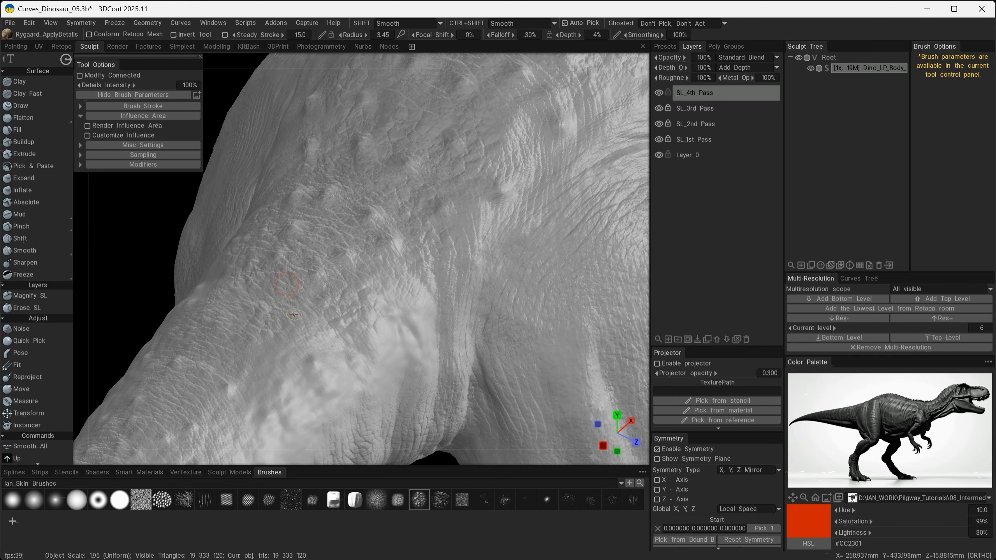
- Apply cracked scales over the hips and the base of the tail, undoing the last stroke
{"action": "mouse_move", "coordinate": [222, 399]}
{"action": "left_mouse_down", "text": "alt"}
{"action": "mouse_move", "coordinate": [427, 342]}
{"action": "mouse_move", "coordinate": [242, 299]}
{"action": "left_mouse_up", "text": "alt"}
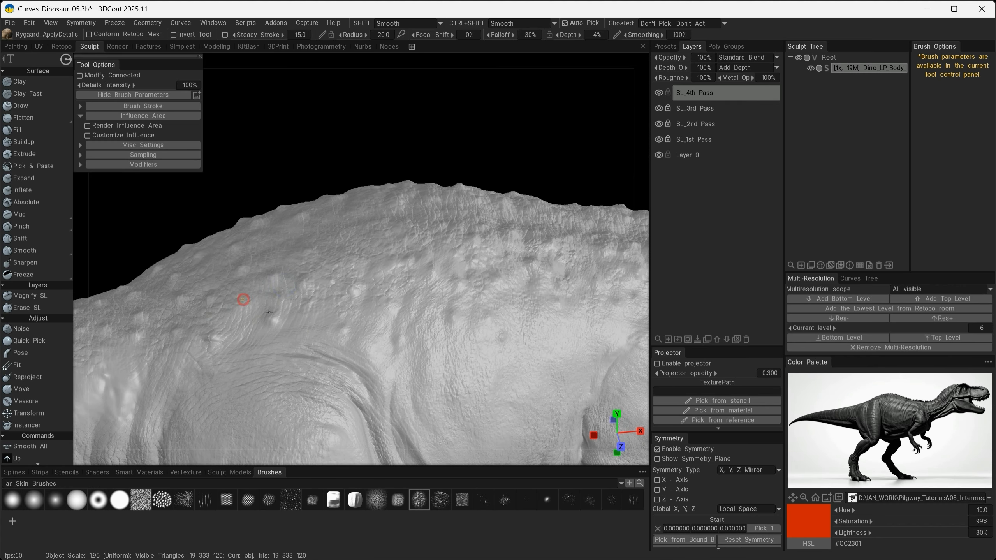
{"action": "left_click_drag", "start_coordinate": [370, 361], "coordinate": [202, 389], "text": "alt"}
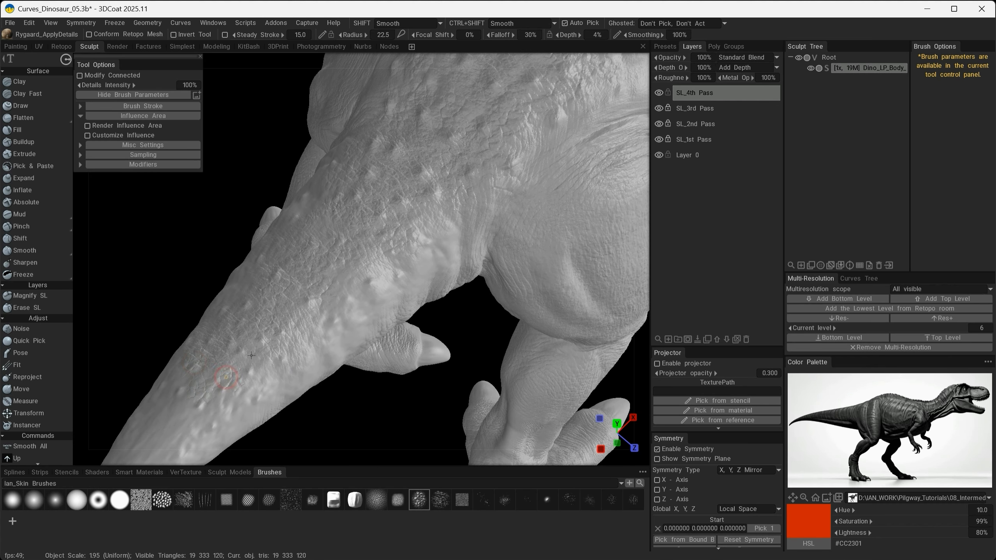
{"action": "middle_click_drag", "start_coordinate": [251, 355], "coordinate": [329, 255], "text": "alt"}
{"action": "right_click_drag", "start_coordinate": [329, 255], "coordinate": [176, 367], "text": "alt"}
{"action": "key", "text": "ctrl+z"}
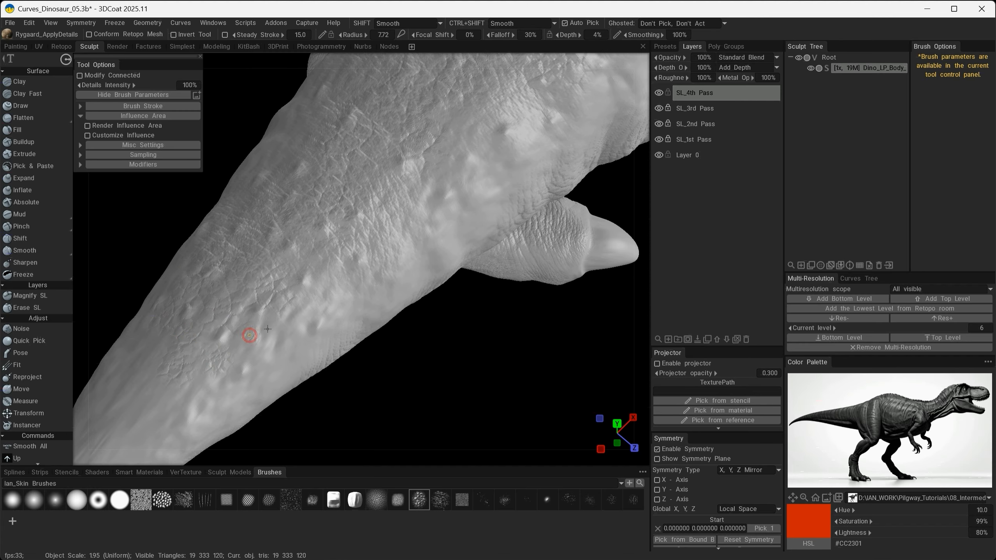
- Add cracked scales around the small bumps along the upper side of the tail
{"action": "left_click_drag", "start_coordinate": [267, 328], "coordinate": [260, 342]}
{"action": "middle_click_drag", "start_coordinate": [197, 353], "coordinate": [281, 285], "text": "alt"}
{"action": "mouse_move", "coordinate": [250, 298]}
{"action": "left_mouse_down", "text": "alt"}
{"action": "mouse_move", "coordinate": [307, 275]}
{"action": "mouse_move", "coordinate": [212, 354]}
{"action": "left_mouse_up", "text": "alt"}
{"action": "right_click_drag", "start_coordinate": [244, 310], "coordinate": [248, 290], "text": "alt"}
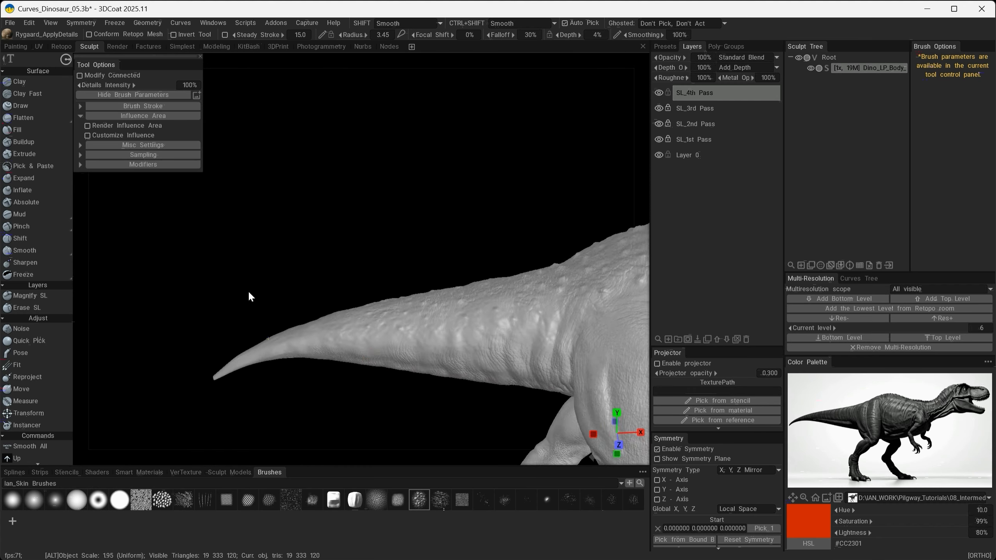
- Examine the skin detail along the tail, torso and arms, and around the open mouth
{"action": "middle_click_drag", "start_coordinate": [568, 326], "coordinate": [371, 338], "text": "alt"}
{"action": "left_click_drag", "start_coordinate": [371, 338], "coordinate": [393, 339], "text": "alt"}
{"action": "middle_click_drag", "start_coordinate": [394, 339], "coordinate": [326, 409], "text": "alt"}
{"action": "left_click_drag", "start_coordinate": [326, 409], "coordinate": [275, 400], "text": "alt"}
{"action": "right_click_drag", "start_coordinate": [421, 373], "coordinate": [525, 309], "text": "alt"}
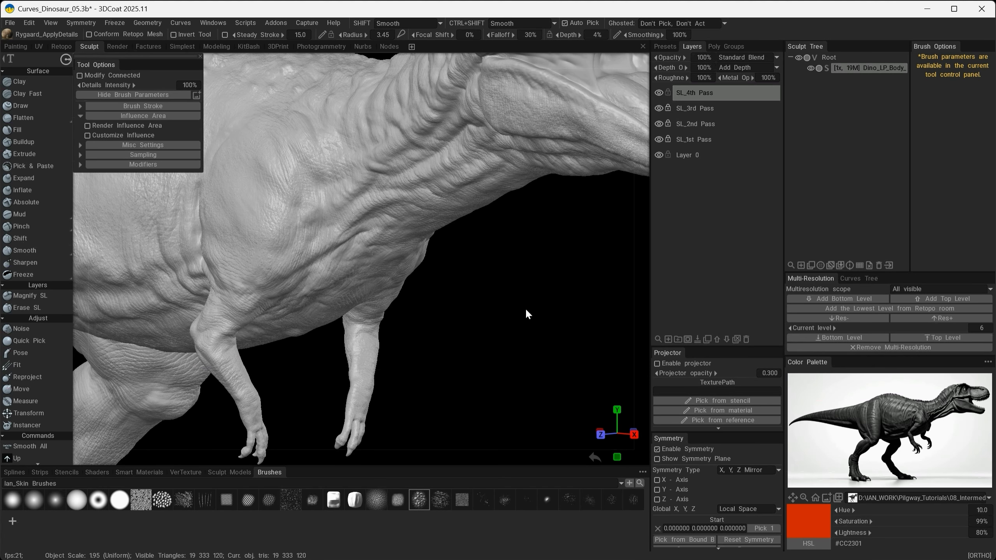
{"action": "middle_click_drag", "start_coordinate": [549, 148], "coordinate": [333, 361], "text": "alt"}
{"action": "left_click_drag", "start_coordinate": [333, 360], "coordinate": [294, 371], "text": "alt"}
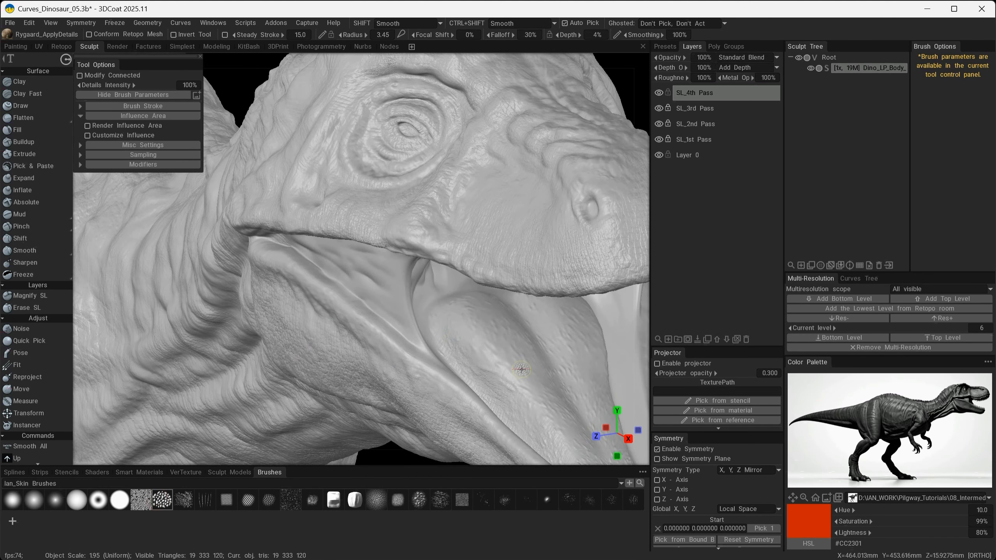
{"action": "middle_click_drag", "start_coordinate": [520, 369], "coordinate": [465, 285], "text": "alt"}
{"action": "left_click_drag", "start_coordinate": [464, 284], "coordinate": [424, 338], "text": "alt"}
- Switch to the Pinch tool and try pinching the folds of the cheek membrane, undoing the test strokes
{"action": "left_click", "coordinate": [657, 499]}
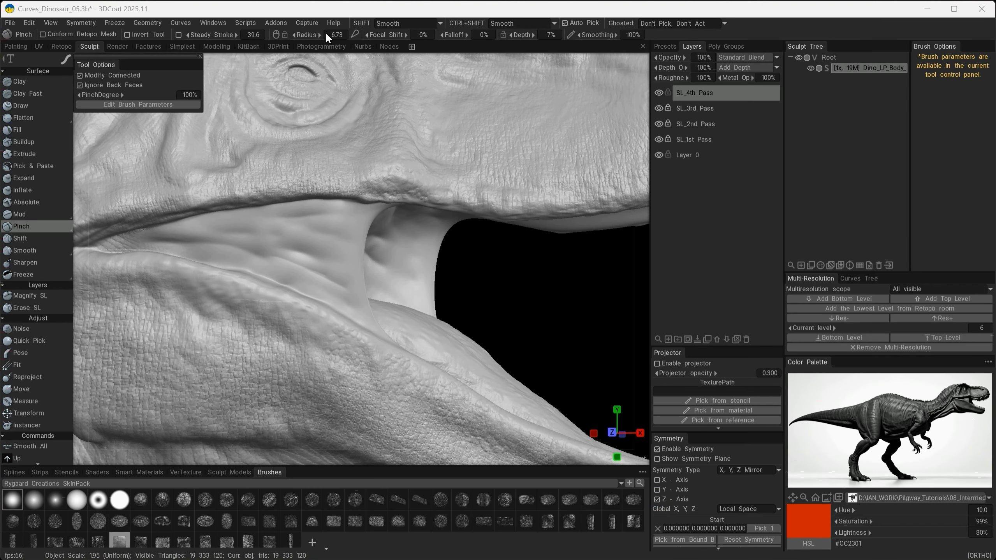
{"action": "left_click", "coordinate": [328, 7]}
{"action": "scroll", "coordinate": [285, 262], "scroll_direction": "up", "scroll_amount": 3}
{"action": "middle_click_drag", "start_coordinate": [284, 262], "coordinate": [372, 281], "text": "alt"}
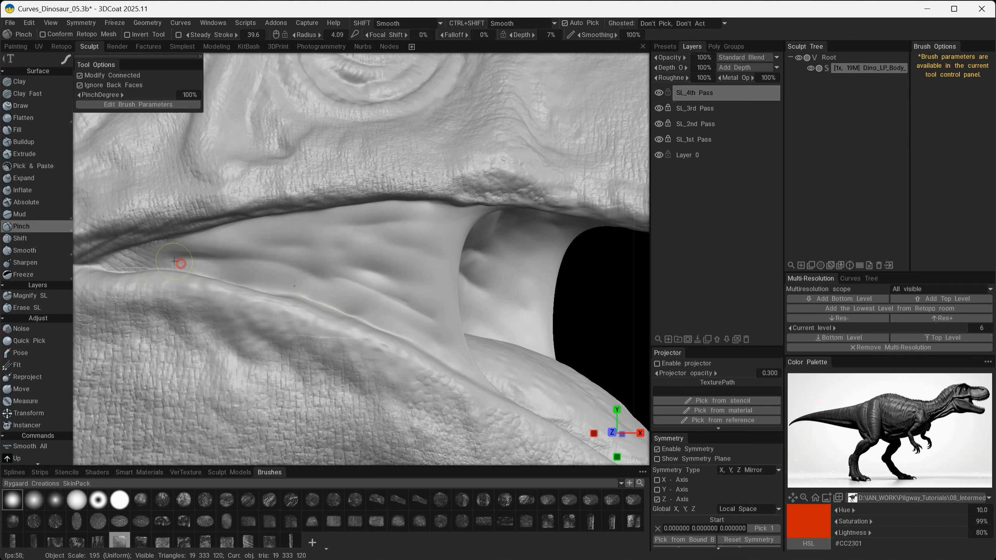
{"action": "left_click_drag", "start_coordinate": [216, 239], "coordinate": [294, 249], "text": "ctrl"}
{"action": "key", "text": "ctrl+z"}
{"action": "key", "text": "ctrl+z"}
- Pinch sharp lengthwise folds into the upper cheek membrane using a brush radius of 2.46
{"action": "right_click_drag", "start_coordinate": [269, 264], "coordinate": [260, 266]}
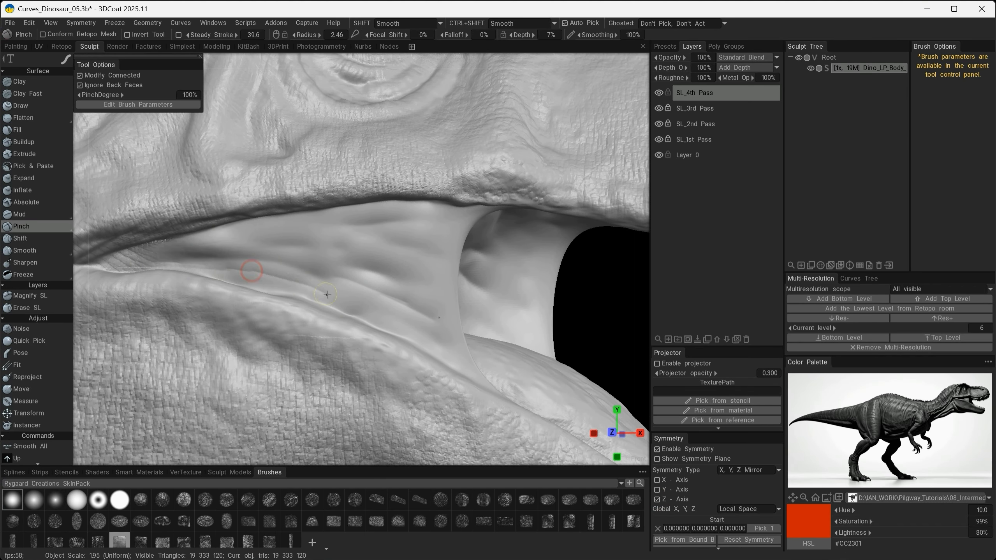
{"action": "left_click_drag", "start_coordinate": [380, 232], "coordinate": [410, 232]}
{"action": "left_click_drag", "start_coordinate": [302, 226], "coordinate": [395, 217]}
{"action": "left_click_drag", "start_coordinate": [172, 239], "coordinate": [203, 239], "text": "alt"}
{"action": "left_click_drag", "start_coordinate": [428, 256], "coordinate": [442, 225], "text": "alt"}
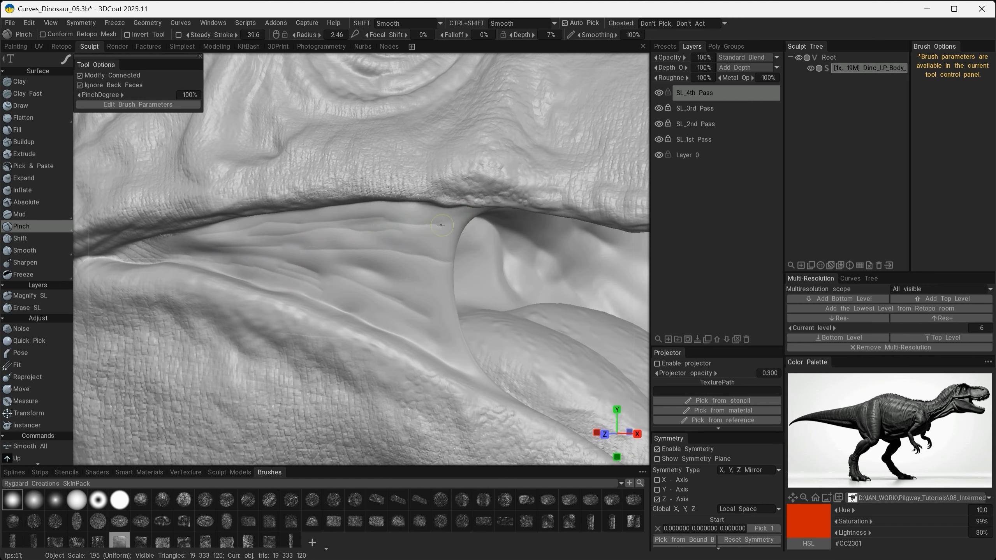
- Pinch tighter creases across the lower cheek membrane, its inner side and the folds at the back of the mouth
{"action": "right_click_drag", "start_coordinate": [456, 357], "coordinate": [396, 345], "text": "alt"}
{"action": "left_click_drag", "start_coordinate": [396, 345], "coordinate": [212, 302], "text": "alt"}
{"action": "right_click_drag", "start_coordinate": [211, 302], "coordinate": [235, 269], "text": "alt"}
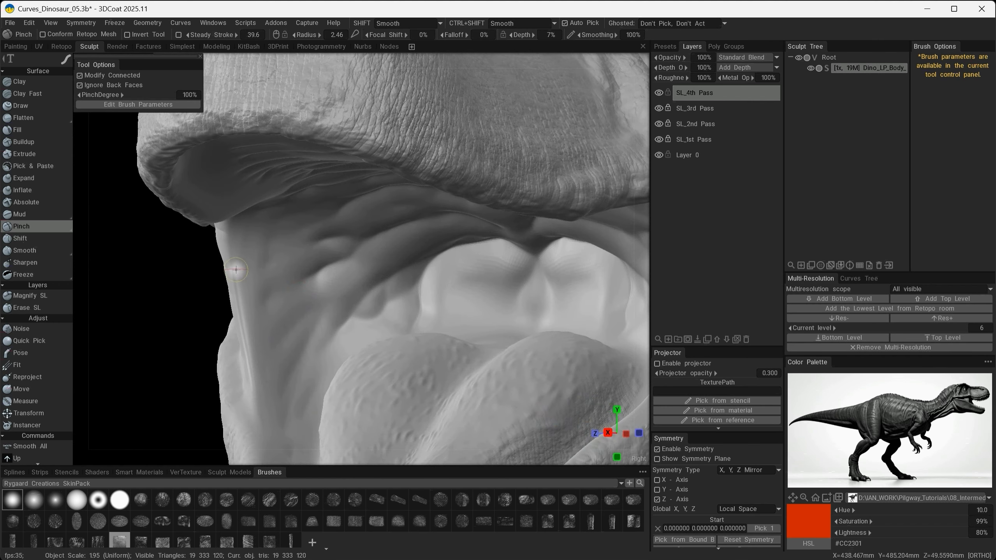
{"action": "left_click_drag", "start_coordinate": [236, 269], "coordinate": [225, 230], "text": "alt"}
{"action": "left_click_drag", "start_coordinate": [338, 264], "coordinate": [251, 314]}
{"action": "left_click_drag", "start_coordinate": [251, 313], "coordinate": [231, 352], "text": "alt"}
{"action": "mouse_move", "coordinate": [316, 286]}
{"action": "left_mouse_down"}
{"action": "mouse_move", "coordinate": [200, 417]}
{"action": "mouse_move", "coordinate": [243, 407]}
{"action": "mouse_move", "coordinate": [196, 435]}
{"action": "mouse_move", "coordinate": [152, 364]}
{"action": "left_mouse_up"}
{"action": "left_click_drag", "start_coordinate": [265, 227], "coordinate": [309, 231], "text": "alt"}
{"action": "right_click_drag", "start_coordinate": [309, 232], "coordinate": [249, 242], "text": "alt"}
{"action": "left_click_drag", "start_coordinate": [331, 244], "coordinate": [205, 286], "text": "alt"}
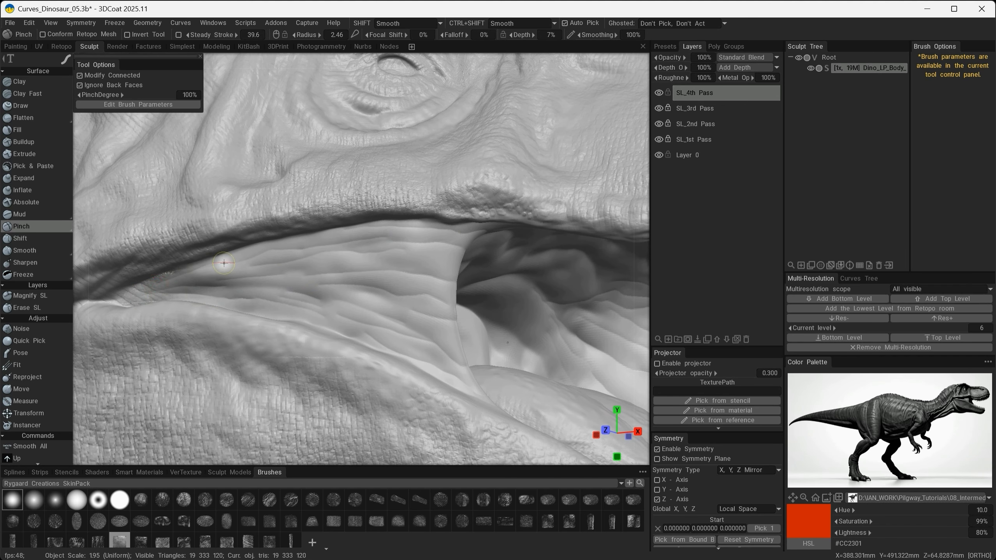
- Sharpen the folds on the rear palate and inner cheeks with the Pinch tool, enlarging the brush
{"action": "left_click_drag", "start_coordinate": [323, 214], "coordinate": [274, 239], "text": "alt"}
{"action": "right_click_drag", "start_coordinate": [291, 293], "coordinate": [344, 270], "text": "alt"}
{"action": "left_click_drag", "start_coordinate": [344, 270], "coordinate": [377, 243], "text": "alt"}
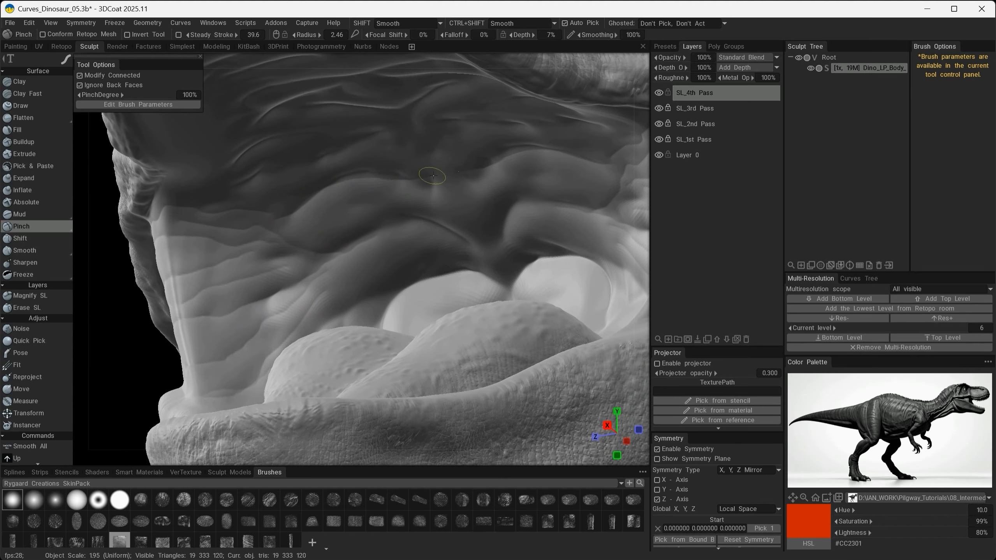
{"action": "mouse_move", "coordinate": [316, 229]}
{"action": "left_mouse_down", "text": "alt"}
{"action": "mouse_move", "coordinate": [311, 281]}
{"action": "mouse_move", "coordinate": [451, 249]}
{"action": "mouse_move", "coordinate": [423, 282]}
{"action": "left_mouse_up", "text": "alt"}
{"action": "mouse_move", "coordinate": [316, 365]}
{"action": "left_mouse_down", "text": "alt"}
{"action": "mouse_move", "coordinate": [276, 265]}
{"action": "mouse_move", "coordinate": [295, 207]}
{"action": "left_mouse_up", "text": "alt"}
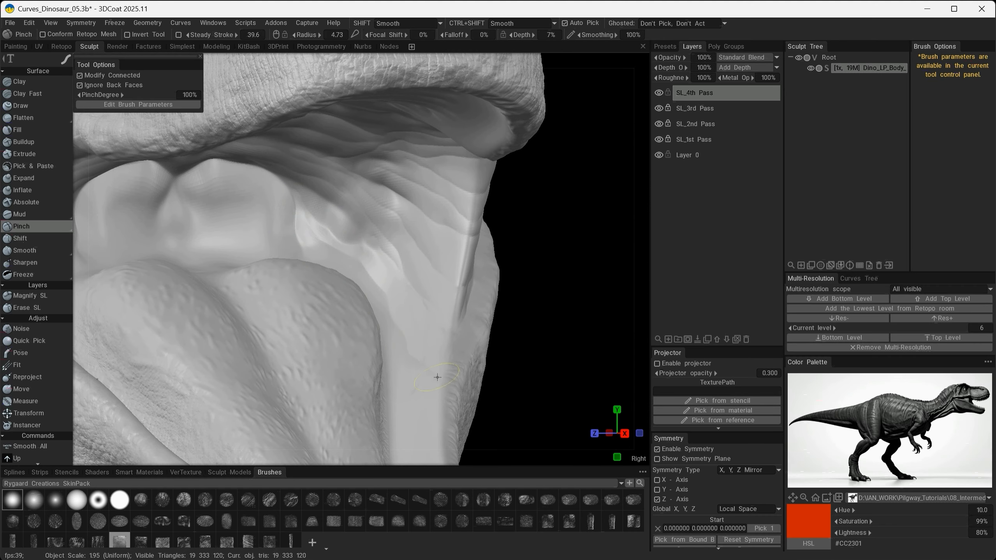
{"action": "mouse_move", "coordinate": [437, 376]}
{"action": "left_mouse_down", "text": "alt"}
{"action": "mouse_move", "coordinate": [324, 253]}
{"action": "mouse_move", "coordinate": [308, 354]}
{"action": "mouse_move", "coordinate": [274, 295]}
{"action": "mouse_move", "coordinate": [249, 365]}
{"action": "left_mouse_up", "text": "alt"}
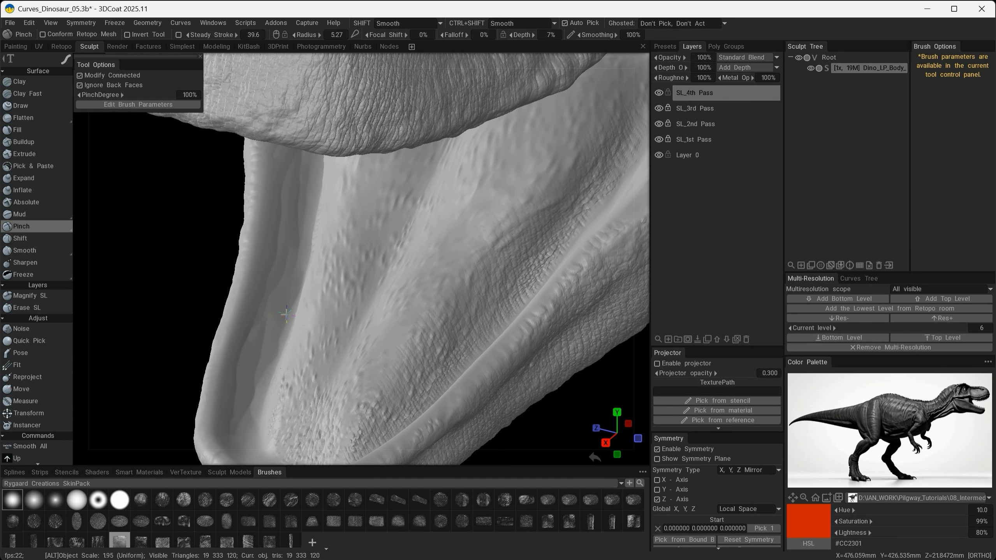
- Pinch creases into the inner jaw walls beside the tongue with a brush radius of 5.27
{"action": "mouse_move", "coordinate": [286, 315]}
{"action": "left_mouse_down", "text": "alt"}
{"action": "mouse_move", "coordinate": [314, 256]}
{"action": "mouse_move", "coordinate": [290, 265]}
{"action": "left_mouse_up", "text": "alt"}
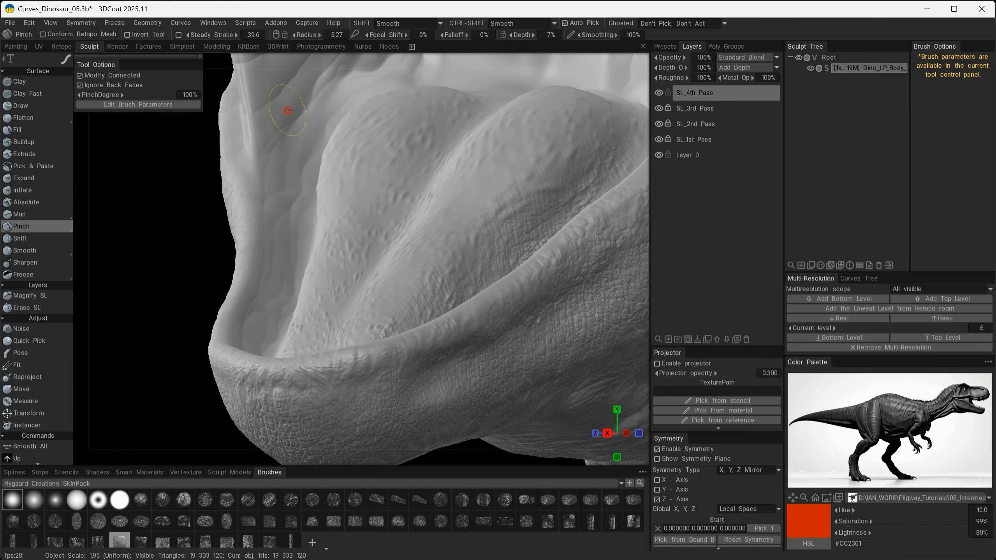
{"action": "left_click_drag", "start_coordinate": [299, 161], "coordinate": [482, 235], "text": "alt"}
{"action": "right_click_drag", "start_coordinate": [482, 235], "coordinate": [365, 258], "text": "alt"}
{"action": "mouse_move", "coordinate": [299, 236]}
{"action": "left_mouse_down", "text": "alt"}
{"action": "mouse_move", "coordinate": [302, 264]}
{"action": "mouse_move", "coordinate": [300, 253]}
{"action": "left_mouse_up", "text": "alt"}
{"action": "left_click_drag", "start_coordinate": [376, 367], "coordinate": [345, 228], "text": "alt"}
{"action": "right_click_drag", "start_coordinate": [344, 227], "coordinate": [376, 266], "text": "alt"}
{"action": "left_click_drag", "start_coordinate": [373, 260], "coordinate": [332, 238], "text": "alt"}
{"action": "right_click_drag", "start_coordinate": [331, 238], "coordinate": [284, 290], "text": "alt"}
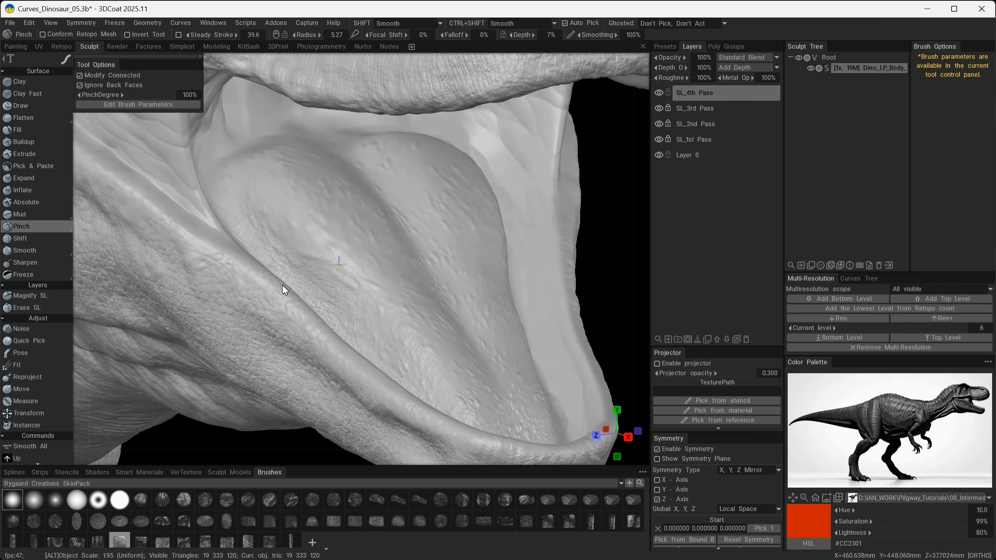
{"action": "left_click_drag", "start_coordinate": [283, 290], "coordinate": [294, 276], "text": "alt"}
- Set up the Extrude tool with the grainy noise alpha from the Ian_Skin brushes, undo the test stroke, and set depth to 2%
{"action": "left_click", "coordinate": [78, 485]}
{"action": "left_click", "coordinate": [23, 493]}
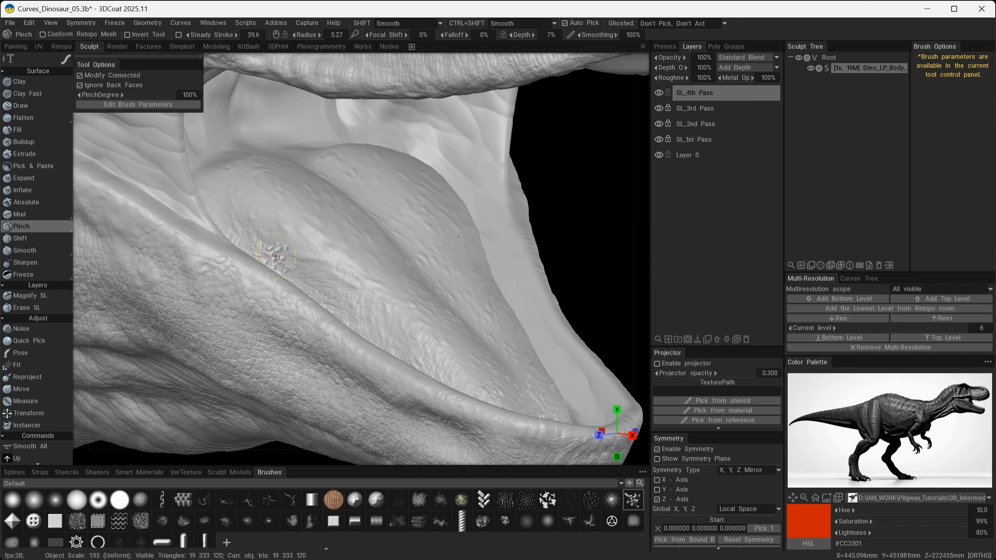
{"action": "left_click", "coordinate": [26, 154]}
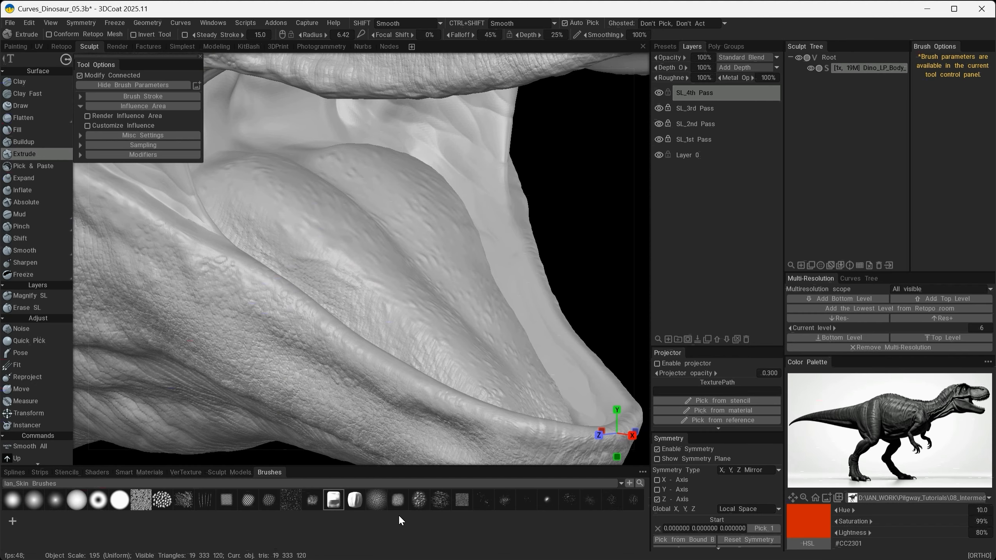
{"action": "left_click", "coordinate": [140, 499]}
{"action": "left_click", "coordinate": [287, 214]}
{"action": "left_click_drag", "start_coordinate": [355, 211], "coordinate": [338, 215], "text": "alt"}
{"action": "key", "text": "ctrl+z"}
{"action": "left_click_drag", "start_coordinate": [527, 35], "coordinate": [489, 37]}
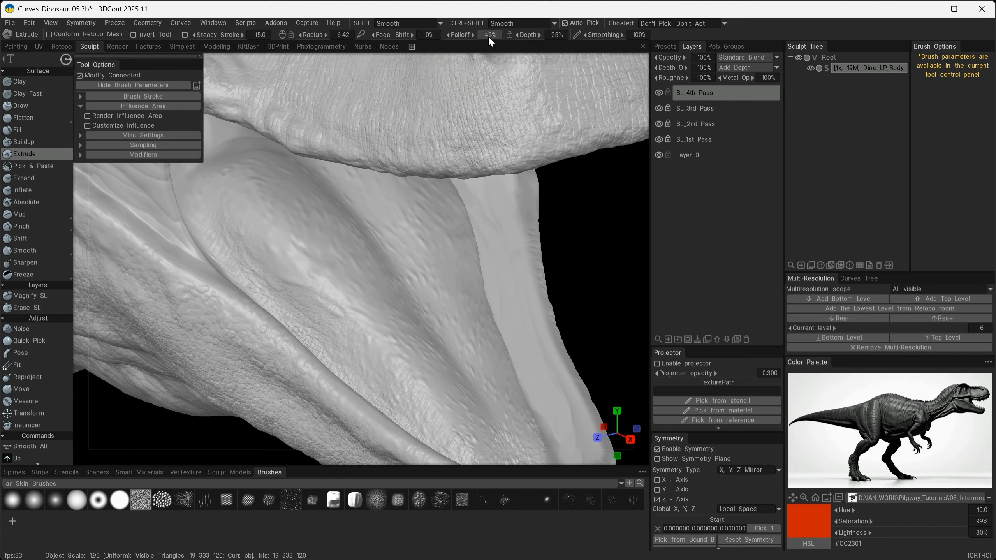
- Stipple fine grainy texture over the rear and near side of the tongue with the Extrude tool
{"action": "left_click", "coordinate": [269, 212]}
{"action": "left_click_drag", "start_coordinate": [289, 238], "coordinate": [318, 189], "text": "alt"}
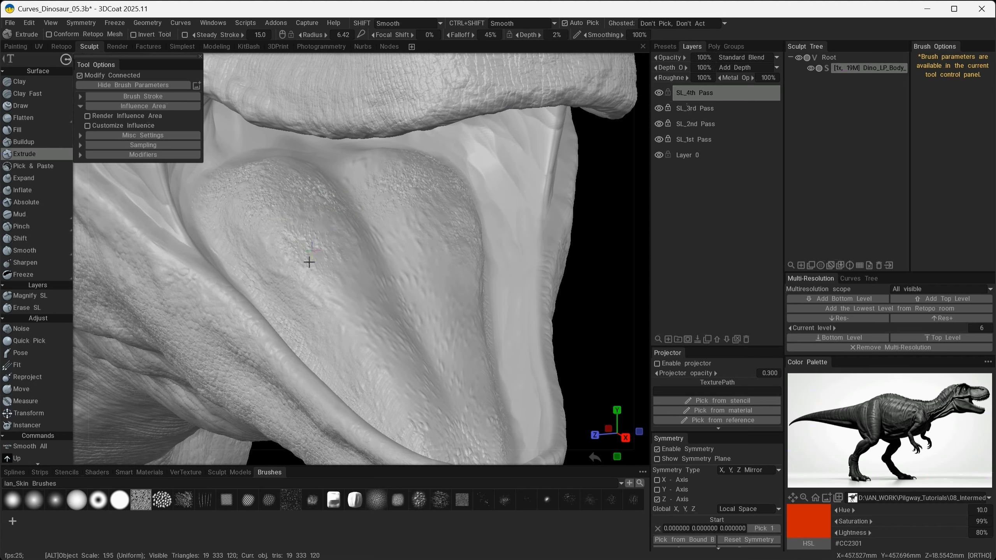
{"action": "left_click_drag", "start_coordinate": [324, 272], "coordinate": [432, 369], "text": "alt"}
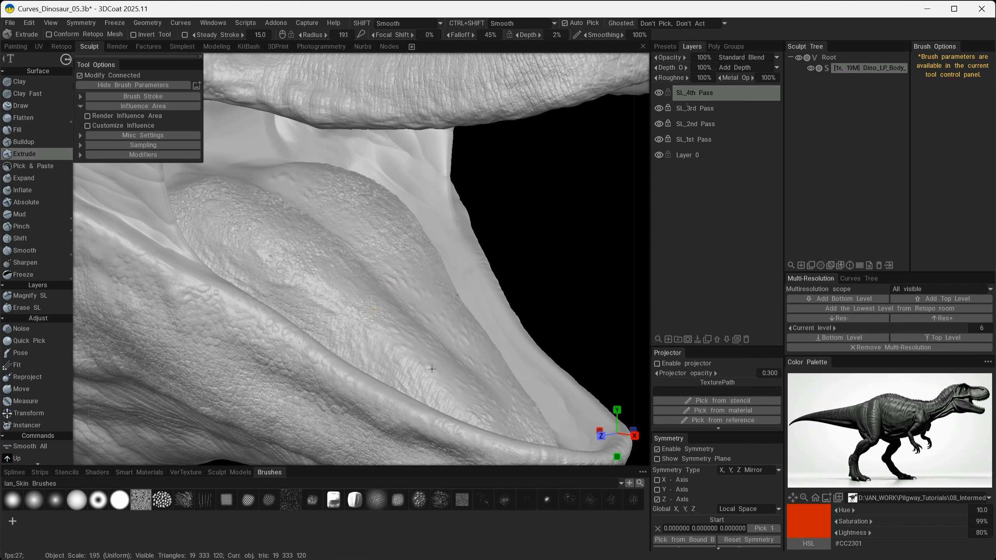
{"action": "left_click_drag", "start_coordinate": [319, 300], "coordinate": [333, 333]}
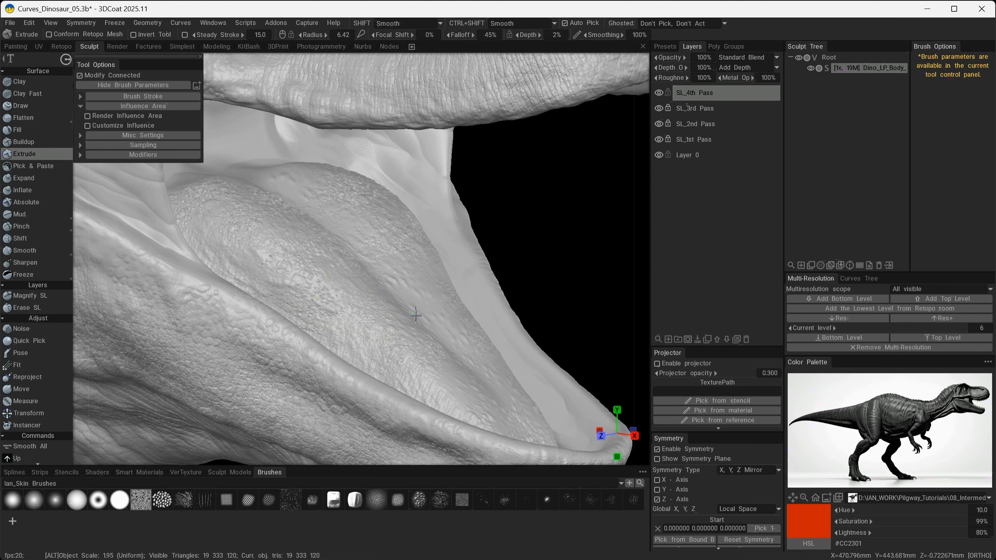
- Cover the tongue's central groove, far side and front with the same grainy texture
{"action": "left_click_drag", "start_coordinate": [384, 309], "coordinate": [345, 308], "text": "alt"}
{"action": "left_click_drag", "start_coordinate": [419, 295], "coordinate": [436, 386]}
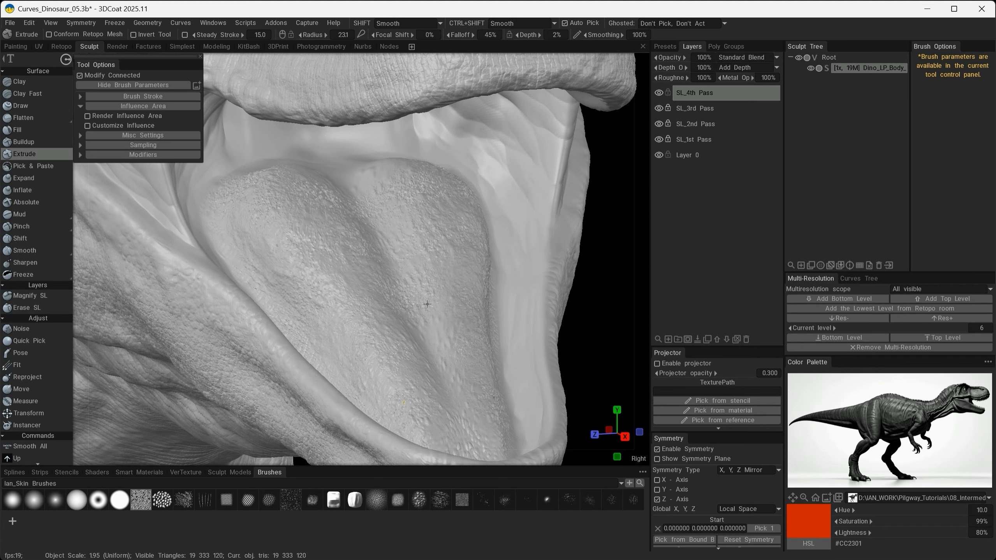
{"action": "left_click_drag", "start_coordinate": [427, 303], "coordinate": [389, 372], "text": "alt"}
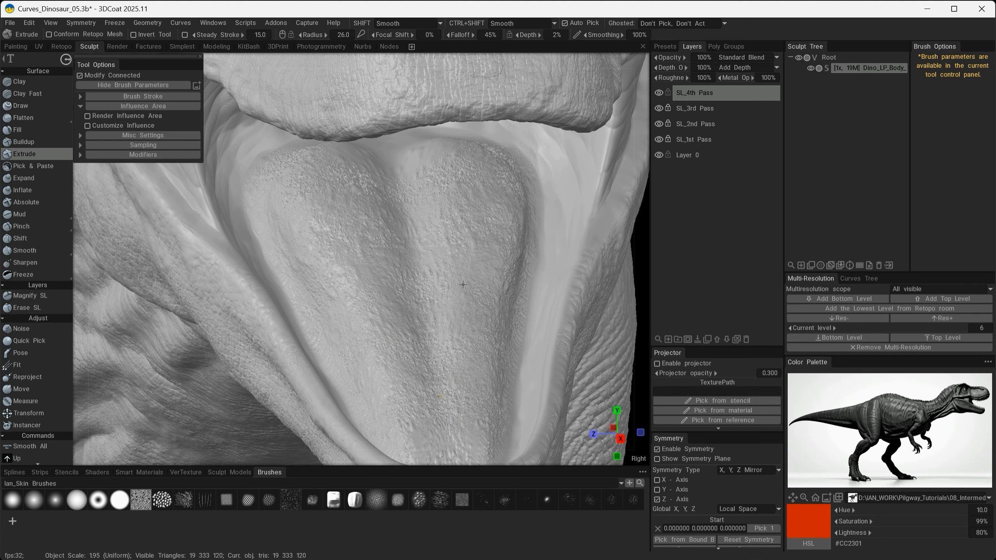
{"action": "mouse_move", "coordinate": [463, 284]}
{"action": "left_mouse_down", "text": "alt"}
{"action": "mouse_move", "coordinate": [432, 293]}
{"action": "mouse_move", "coordinate": [399, 283]}
{"action": "mouse_move", "coordinate": [392, 316]}
{"action": "left_mouse_up", "text": "alt"}
{"action": "left_click_drag", "start_coordinate": [458, 265], "coordinate": [468, 289]}
{"action": "mouse_move", "coordinate": [459, 292]}
{"action": "left_mouse_down", "text": "alt"}
{"action": "mouse_move", "coordinate": [425, 301]}
{"action": "mouse_move", "coordinate": [463, 251]}
{"action": "left_mouse_up", "text": "alt"}
- Add rough, bumpy texture to the folds at the back of the mouth and inner cheeks, undoing the first attempt
{"action": "mouse_move", "coordinate": [335, 246]}
{"action": "left_mouse_down"}
{"action": "mouse_move", "coordinate": [346, 208]}
{"action": "mouse_move", "coordinate": [285, 280]}
{"action": "mouse_move", "coordinate": [295, 288]}
{"action": "left_mouse_up"}
{"action": "key", "text": "ctrl+z"}
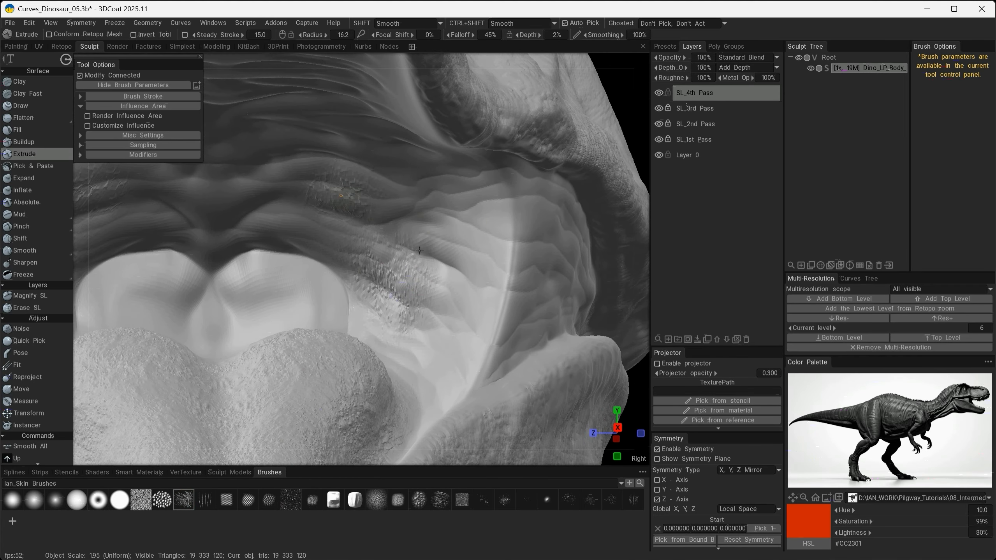
{"action": "left_click_drag", "start_coordinate": [420, 250], "coordinate": [408, 271], "text": "alt"}
{"action": "mouse_move", "coordinate": [349, 182]}
{"action": "left_mouse_down", "text": "alt"}
{"action": "mouse_move", "coordinate": [300, 239]}
{"action": "mouse_move", "coordinate": [476, 245]}
{"action": "mouse_move", "coordinate": [476, 186]}
{"action": "mouse_move", "coordinate": [450, 316]}
{"action": "mouse_move", "coordinate": [346, 309]}
{"action": "left_mouse_up", "text": "alt"}
{"action": "right_click_drag", "start_coordinate": [459, 298], "coordinate": [277, 275], "text": "alt"}
- Try applying the grainy alpha to the front roof of the mouth and undo the stroke
{"action": "left_click_drag", "start_coordinate": [277, 275], "coordinate": [384, 173], "text": "alt"}
{"action": "right_click_drag", "start_coordinate": [384, 174], "coordinate": [451, 187], "text": "alt"}
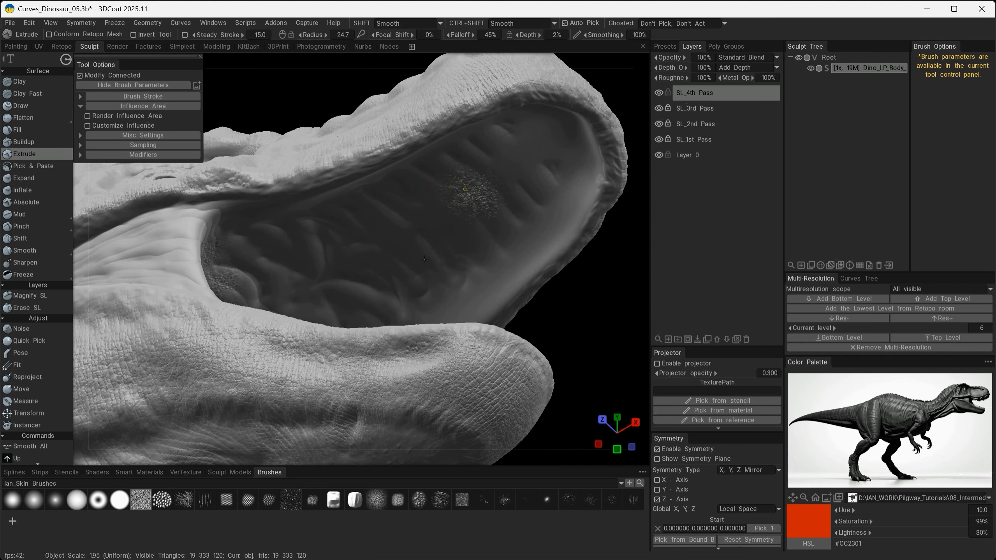
{"action": "key", "text": "ctrl+z"}
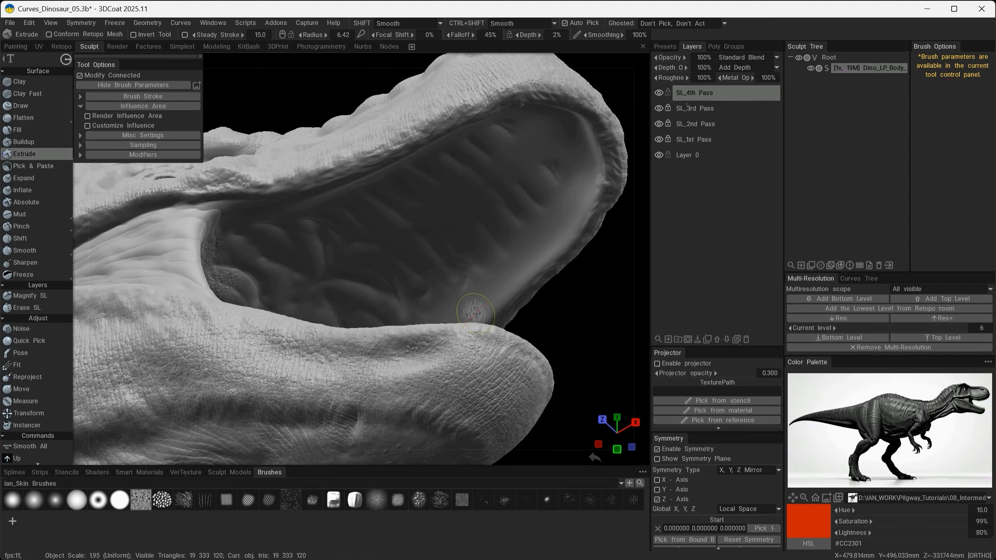
- Switch the Extrude brush to the coarse cracked-skin alpha and lightly texture the roof of the mouth in front of the rear folds
{"action": "left_click_drag", "start_coordinate": [284, 361], "coordinate": [338, 361], "text": "alt"}
{"action": "scroll", "coordinate": [403, 374], "scroll_direction": "down", "scroll_amount": 5}
{"action": "scroll", "coordinate": [339, 362], "scroll_direction": "up", "scroll_amount": 5}
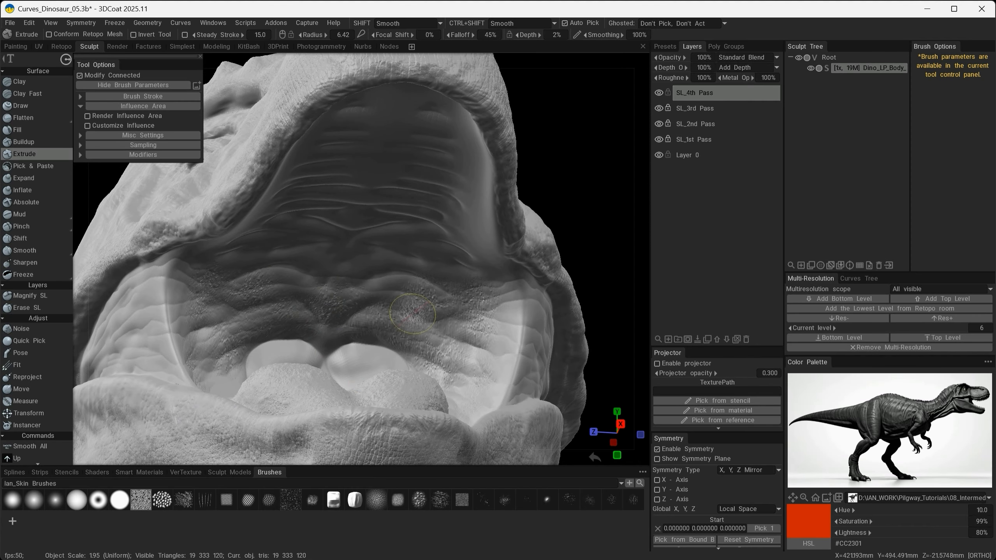
{"action": "left_click_drag", "start_coordinate": [324, 260], "coordinate": [471, 286], "text": "alt"}
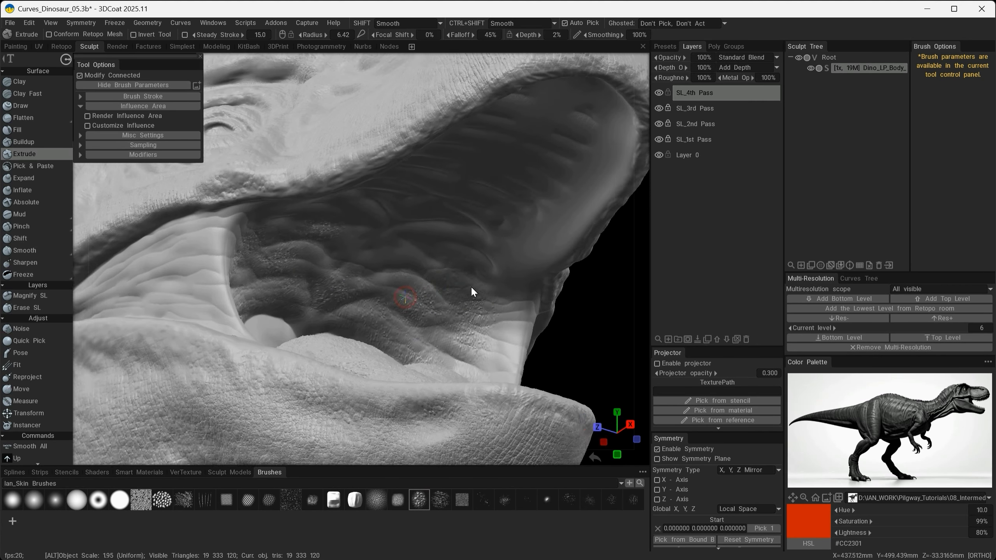
{"action": "scroll", "coordinate": [471, 285], "scroll_direction": "up", "scroll_amount": 3}
{"action": "left_click_drag", "start_coordinate": [321, 258], "coordinate": [478, 292], "text": "alt"}
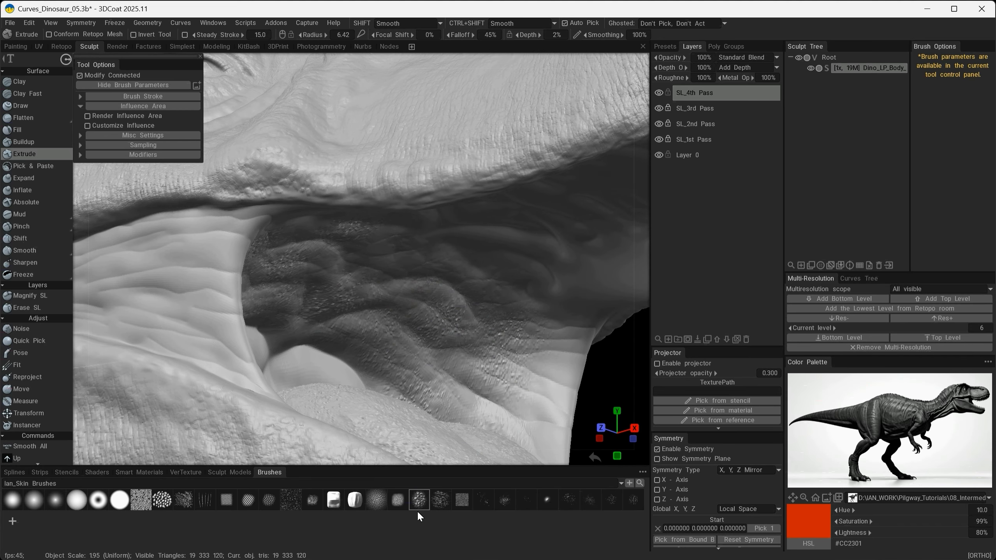
{"action": "right_click_drag", "start_coordinate": [539, 257], "coordinate": [555, 240], "text": "alt"}
{"action": "middle_click_drag", "start_coordinate": [555, 240], "coordinate": [491, 251], "text": "alt"}
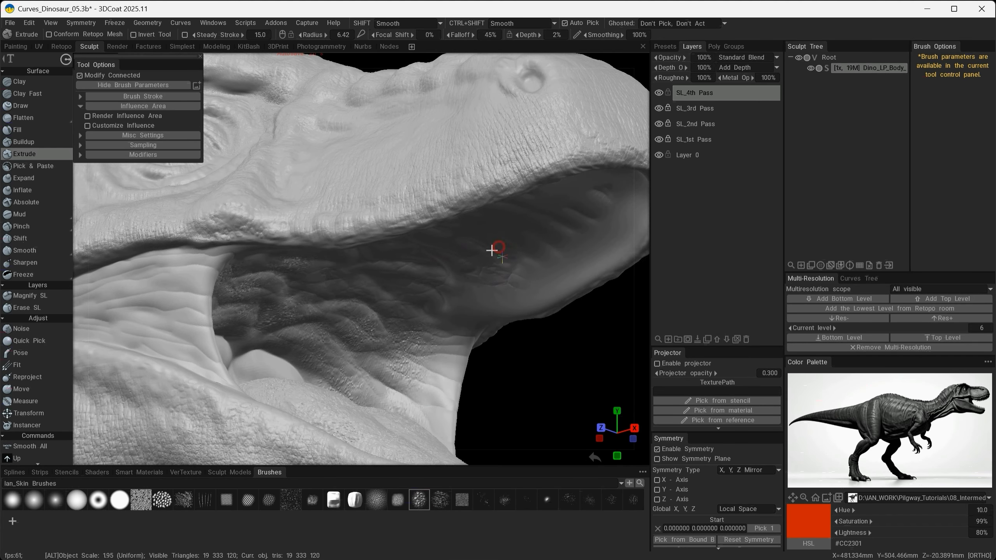
- Examine the skin detail on the forearms, hands, belly and thighs up close for areas still lacking texture
{"action": "right_click_drag", "start_coordinate": [491, 251], "coordinate": [367, 336], "text": "alt"}
{"action": "left_click_drag", "start_coordinate": [367, 336], "coordinate": [233, 352], "text": "alt"}
{"action": "right_click_drag", "start_coordinate": [233, 352], "coordinate": [212, 369], "text": "alt"}
{"action": "left_click_drag", "start_coordinate": [212, 369], "coordinate": [506, 235], "text": "alt"}
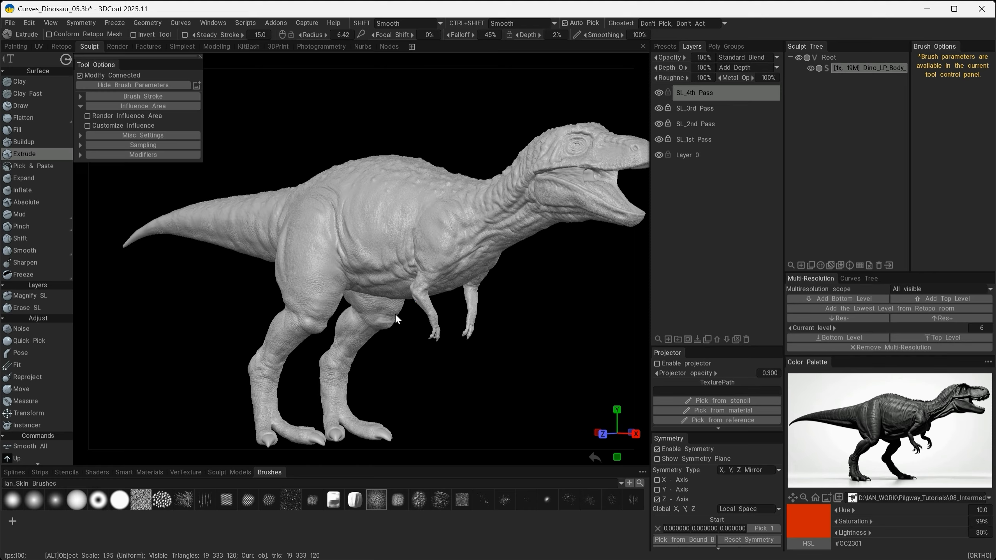
{"action": "left_click_drag", "start_coordinate": [395, 314], "coordinate": [443, 313], "text": "alt"}
{"action": "right_click_drag", "start_coordinate": [386, 237], "coordinate": [548, 302], "text": "alt"}
{"action": "left_click_drag", "start_coordinate": [409, 303], "coordinate": [462, 301], "text": "alt"}
{"action": "right_click_drag", "start_coordinate": [462, 302], "coordinate": [406, 306], "text": "alt"}
{"action": "middle_click_drag", "start_coordinate": [406, 306], "coordinate": [372, 205], "text": "alt"}
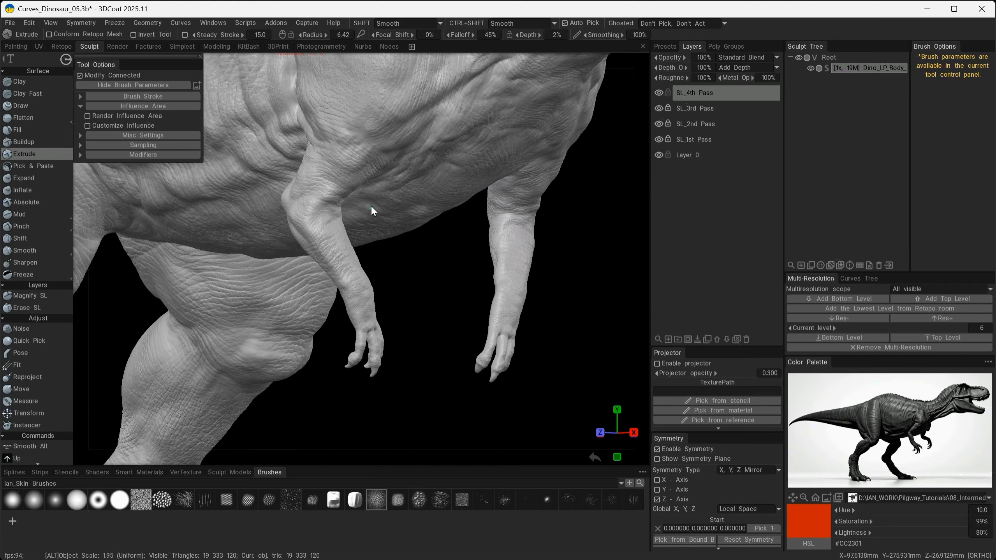
{"action": "right_click_drag", "start_coordinate": [344, 309], "coordinate": [427, 353], "text": "alt"}
{"action": "left_click_drag", "start_coordinate": [426, 353], "coordinate": [453, 342], "text": "alt"}
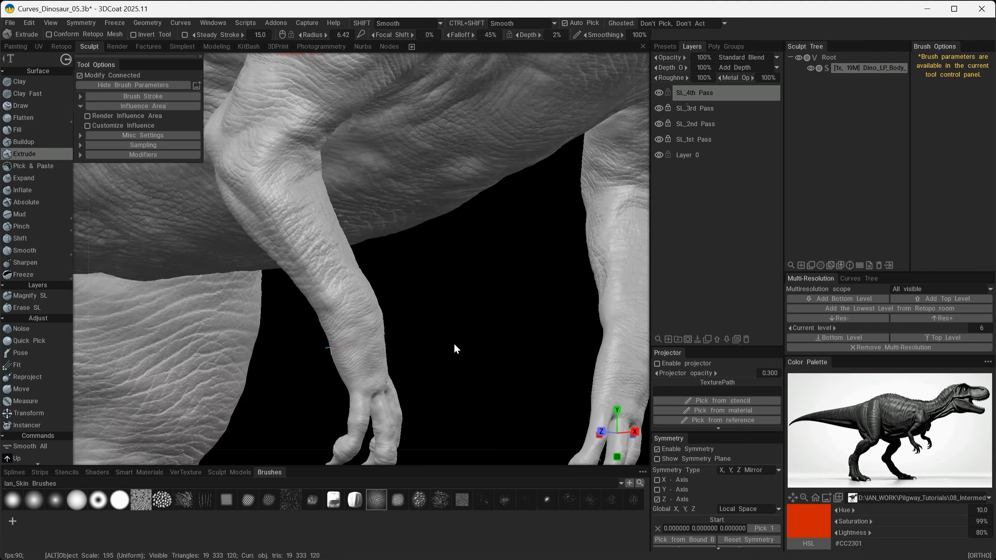
{"action": "right_click_drag", "start_coordinate": [453, 342], "coordinate": [408, 230], "text": "alt"}
{"action": "left_click_drag", "start_coordinate": [409, 230], "coordinate": [418, 233], "text": "alt"}
{"action": "middle_click_drag", "start_coordinate": [418, 234], "coordinate": [480, 313], "text": "alt"}
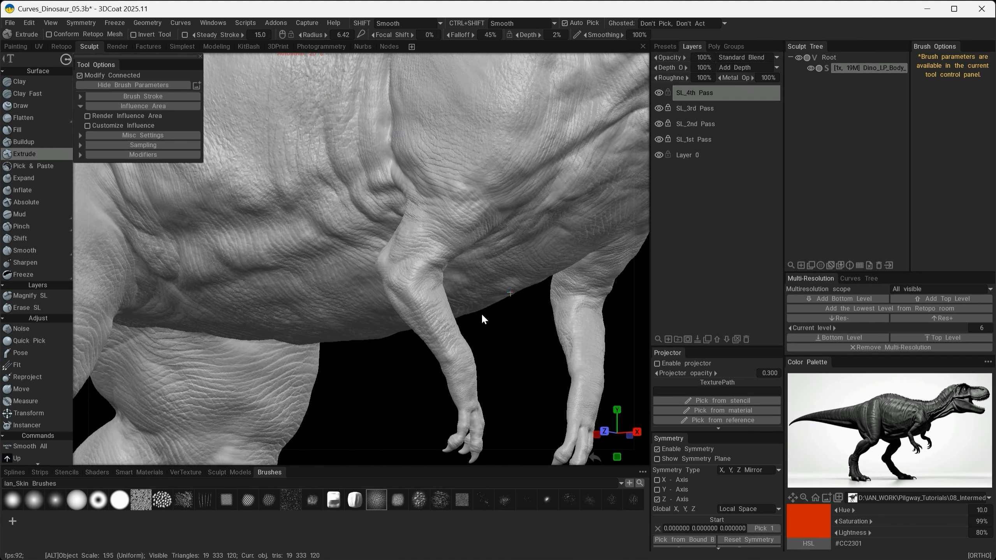
- Review the whole dinosaur from several side and three-quarter angles to check how the skin detail reads across the body
{"action": "mouse_move", "coordinate": [415, 332]}
{"action": "left_mouse_down", "text": "alt"}
{"action": "mouse_move", "coordinate": [476, 281]}
{"action": "mouse_move", "coordinate": [418, 313]}
{"action": "left_mouse_up", "text": "alt"}
{"action": "right_click_drag", "start_coordinate": [418, 314], "coordinate": [378, 231], "text": "alt"}
{"action": "middle_click_drag", "start_coordinate": [378, 231], "coordinate": [377, 401], "text": "alt"}
{"action": "left_click_drag", "start_coordinate": [379, 361], "coordinate": [208, 394], "text": "alt"}
{"action": "left_click_drag", "start_coordinate": [257, 321], "coordinate": [363, 362], "text": "alt"}
{"action": "right_click_drag", "start_coordinate": [363, 361], "coordinate": [298, 324], "text": "alt"}
{"action": "middle_click_drag", "start_coordinate": [297, 323], "coordinate": [509, 272], "text": "alt"}
{"action": "mouse_move", "coordinate": [279, 334]}
{"action": "left_mouse_down", "text": "alt"}
{"action": "mouse_move", "coordinate": [361, 332]}
{"action": "mouse_move", "coordinate": [222, 321]}
{"action": "mouse_move", "coordinate": [237, 338]}
{"action": "mouse_move", "coordinate": [267, 340]}
{"action": "mouse_move", "coordinate": [293, 328]}
{"action": "mouse_move", "coordinate": [296, 291]}
{"action": "left_mouse_up", "text": "alt"}
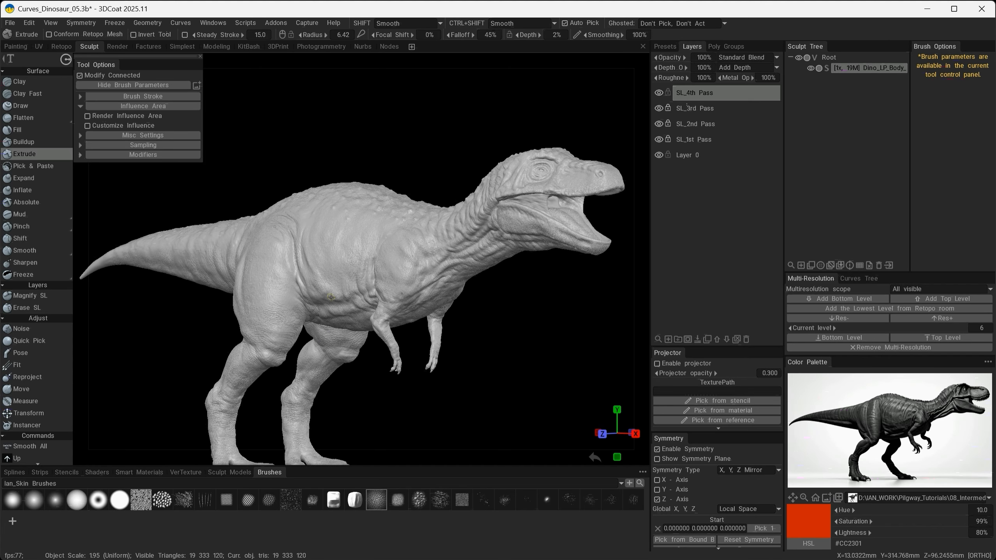
{"action": "left_click_drag", "start_coordinate": [468, 350], "coordinate": [491, 303], "text": "alt"}
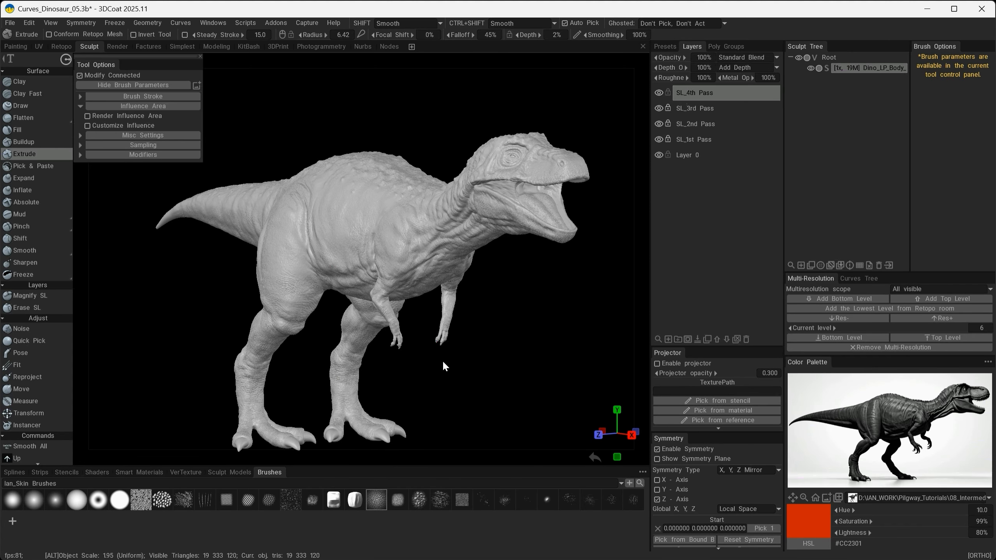
{"action": "left_click_drag", "start_coordinate": [443, 366], "coordinate": [465, 382], "text": "alt"}
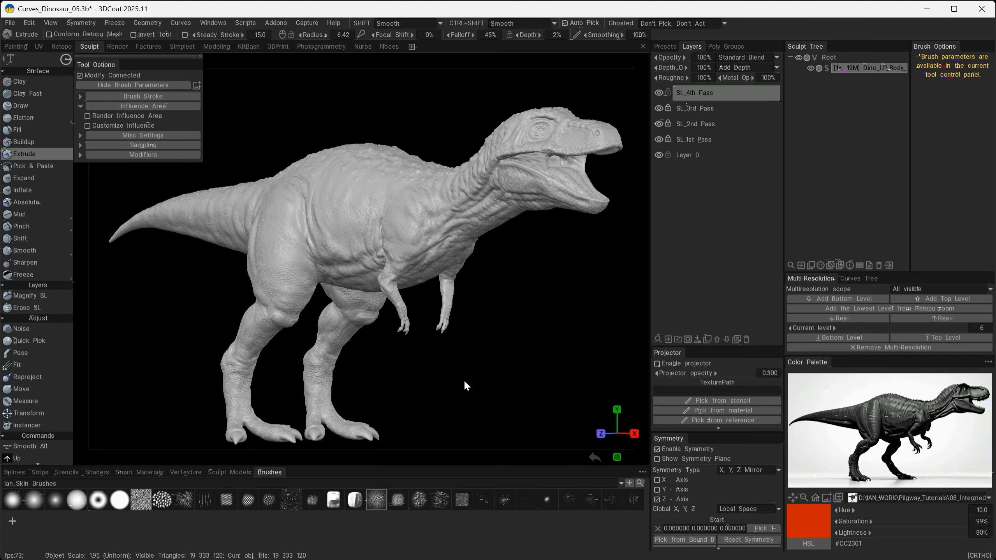